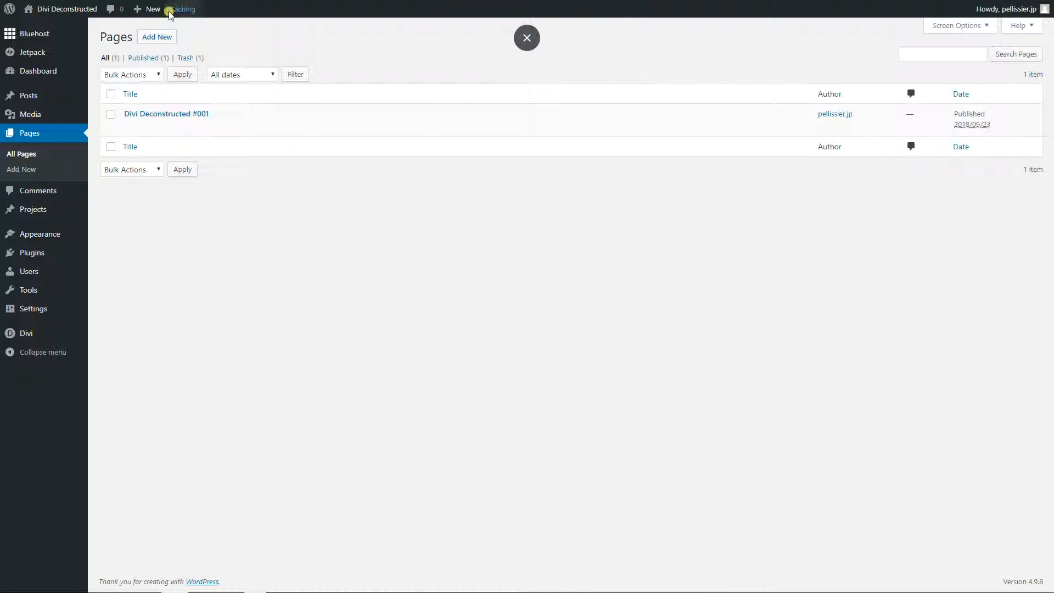
# - Create a new page titled "Divi Deconstructed #002" and publish it
pyautogui.click(159, 44)
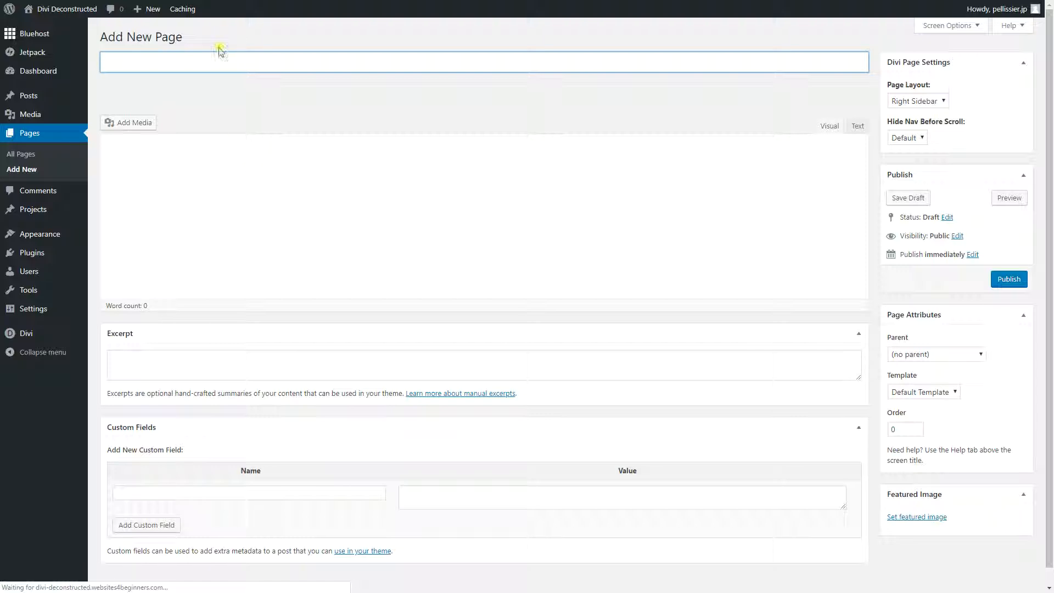
pyautogui.write('Divi Deconstruc')
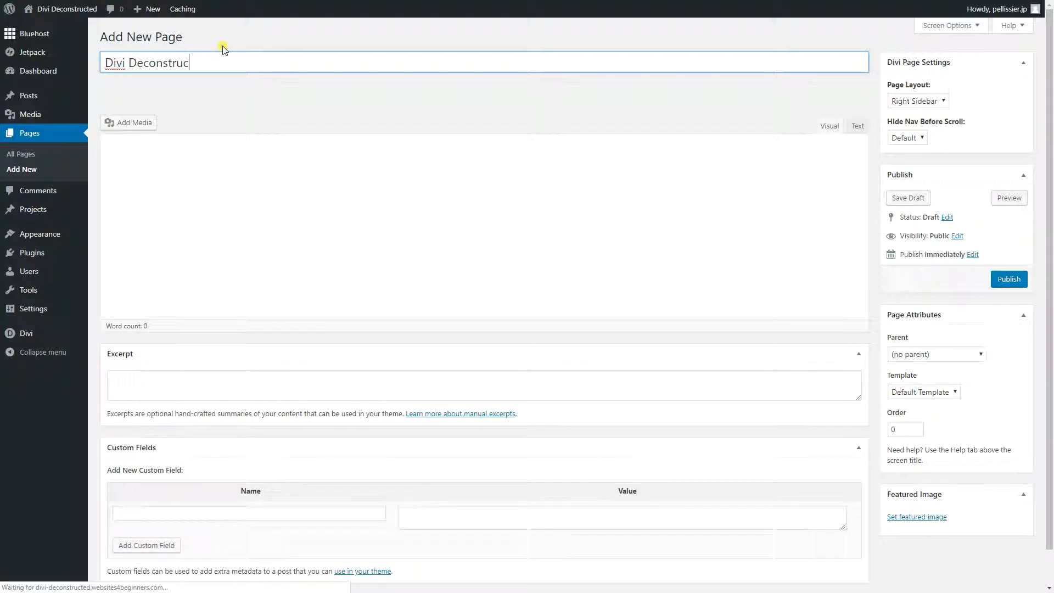
pyautogui.write('ted #002')
pyautogui.click(997, 285)
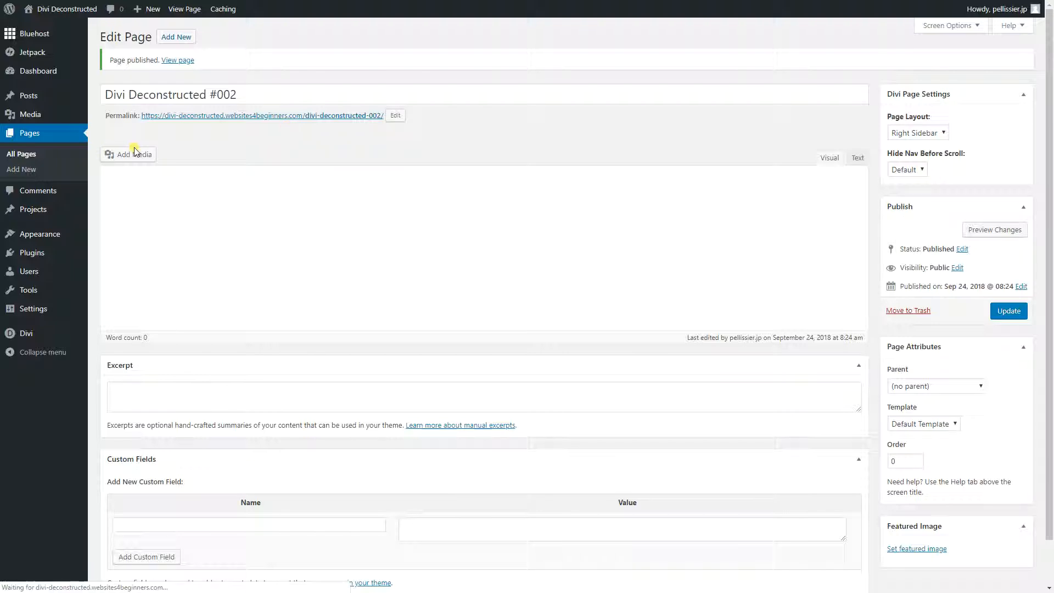
# - Enable the Divi Builder for the page, launch the Visual Builder and start from a premade layout
pyautogui.click(148, 158)
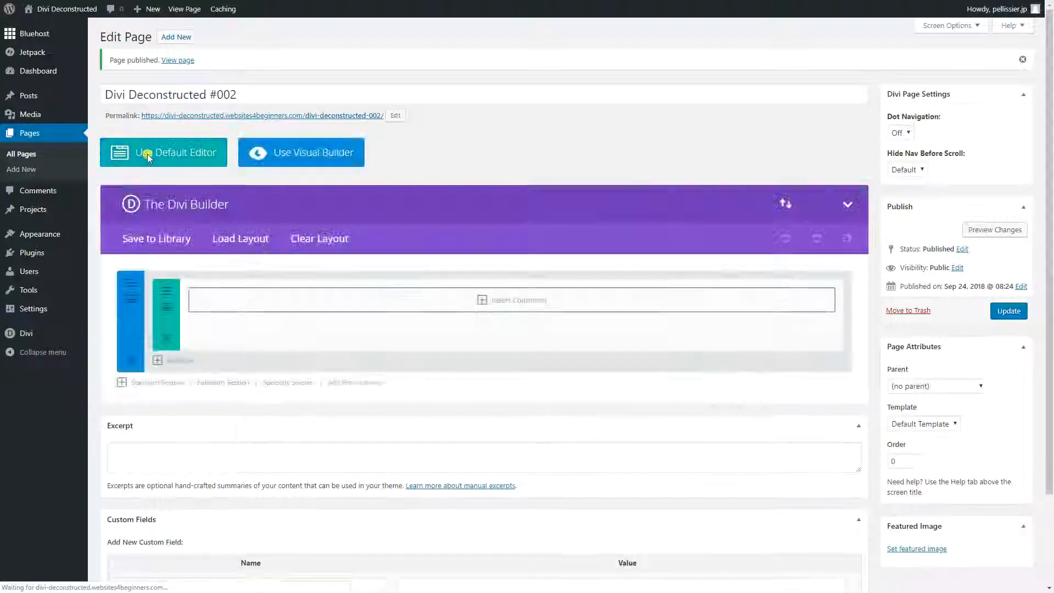
pyautogui.click(342, 160)
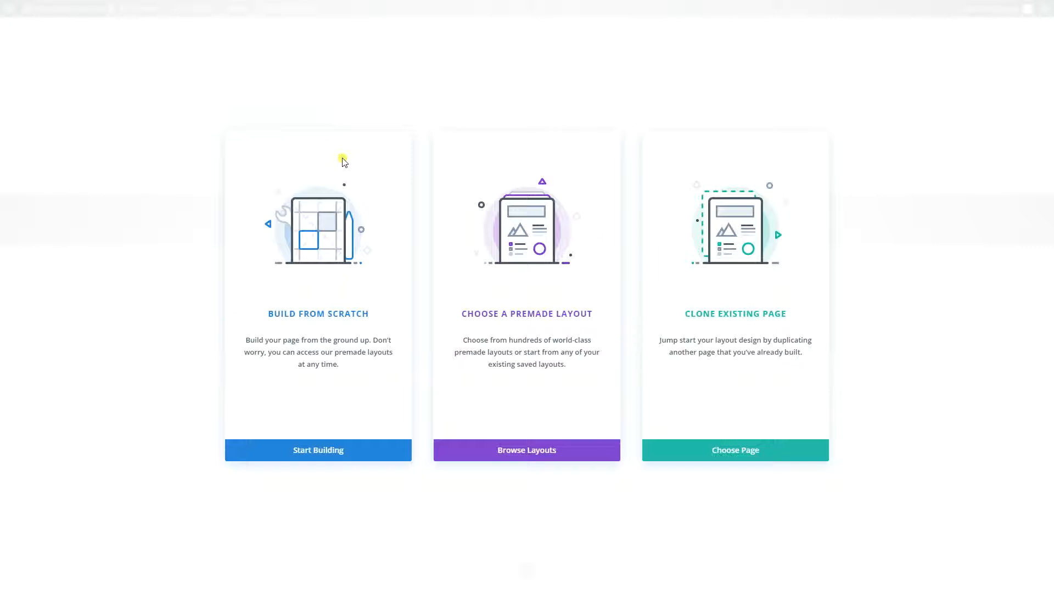
pyautogui.click(483, 325)
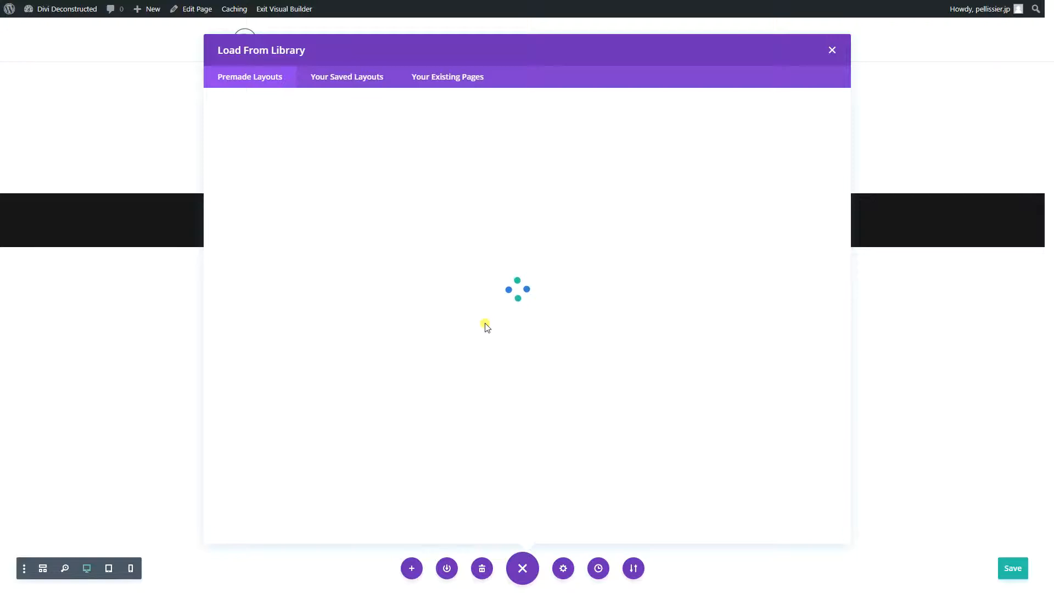
# - Filter the premade layouts to Business and load the Home page layout from the Business Consultant pack
pyautogui.click(230, 224)
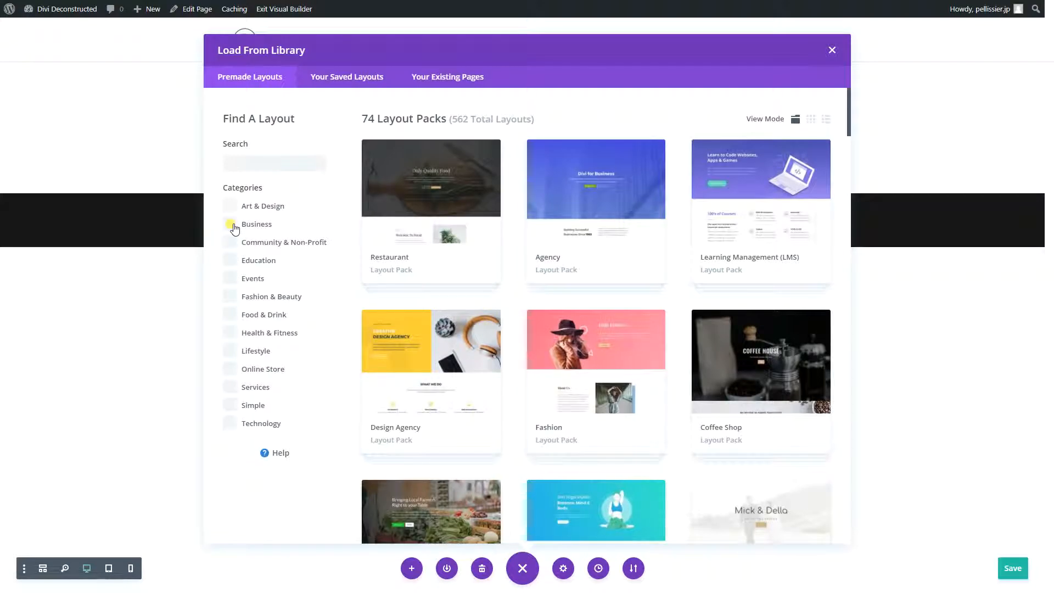
pyautogui.scroll(-9, 571, 320)
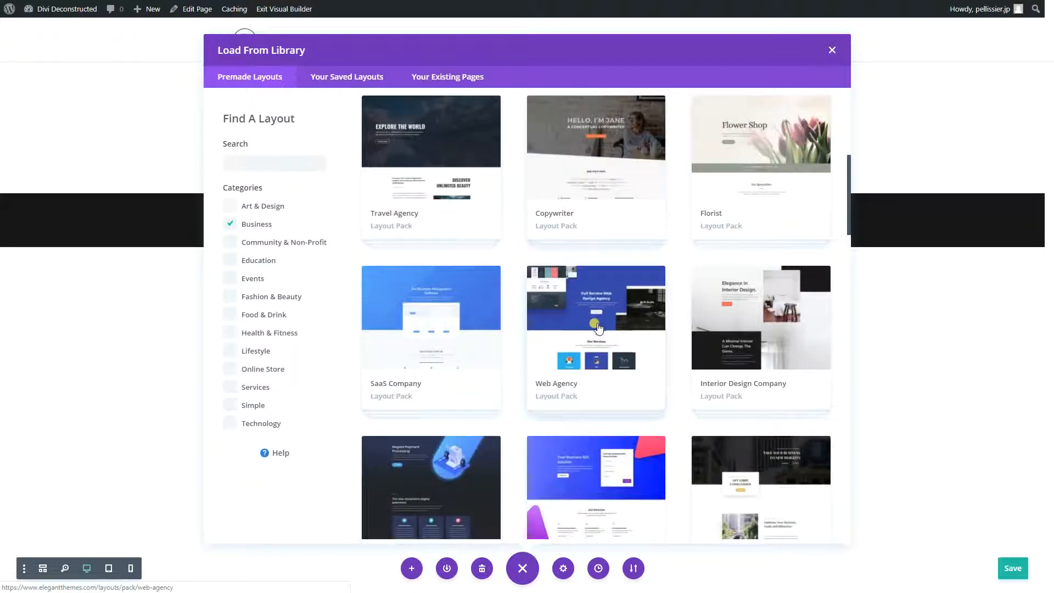
pyautogui.click(769, 393)
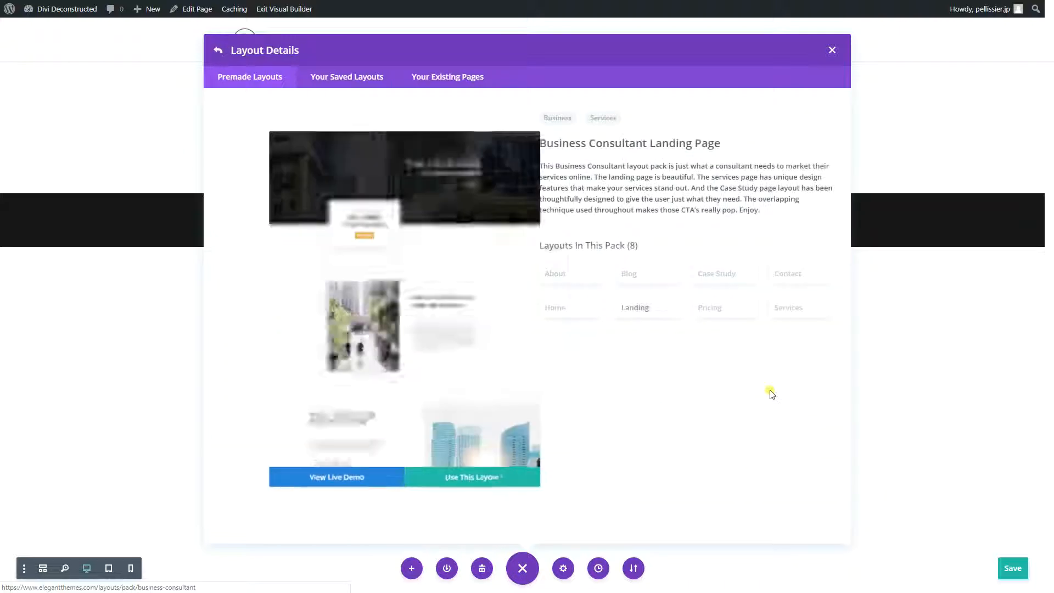
pyautogui.click(583, 390)
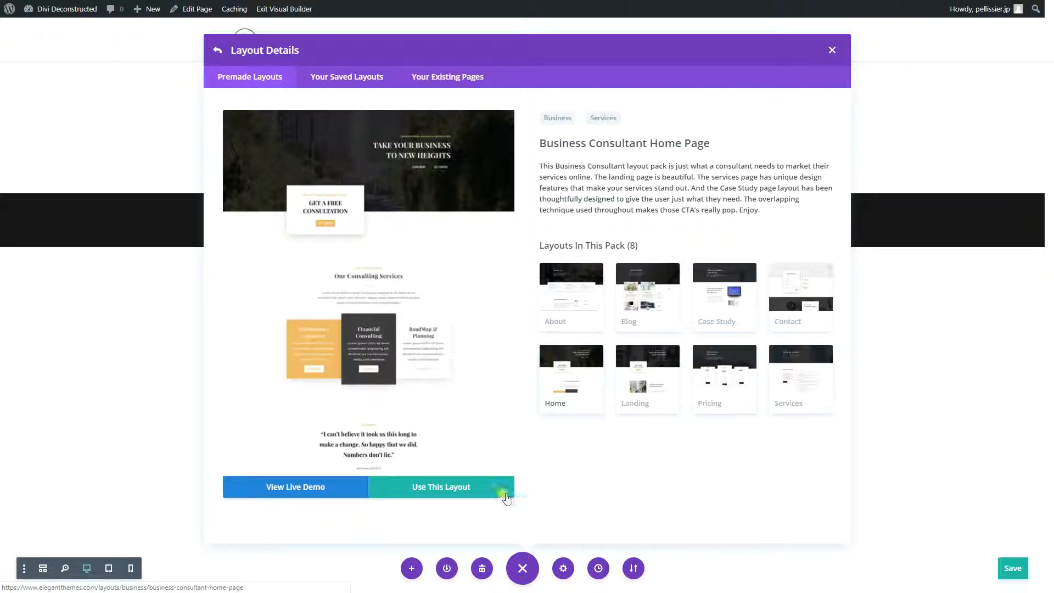
pyautogui.click(473, 493)
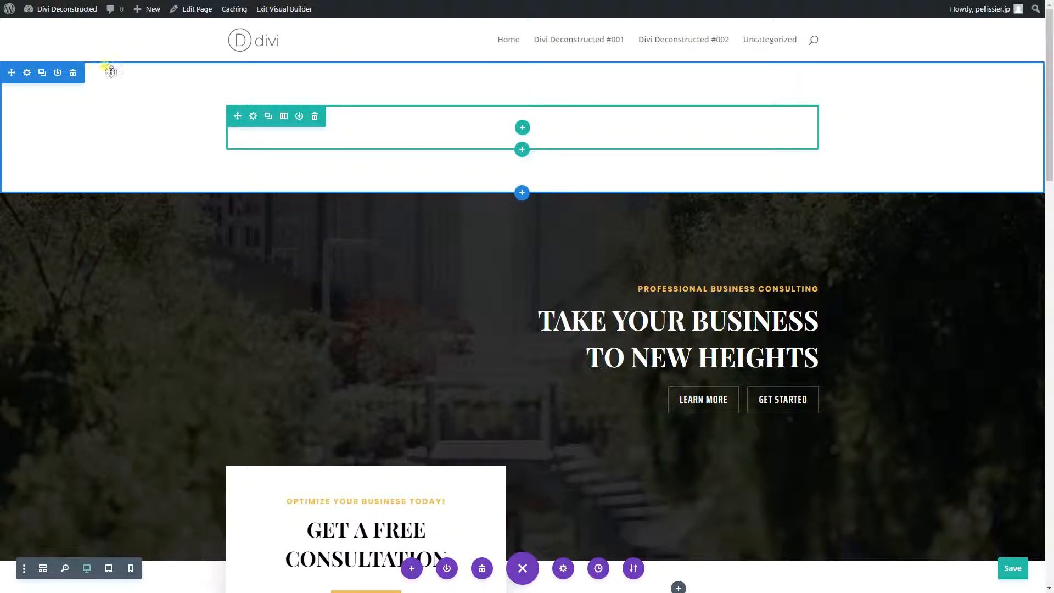
# - Delete the empty section above the "Take Your Business to New Heights" header
pyautogui.click(72, 73)
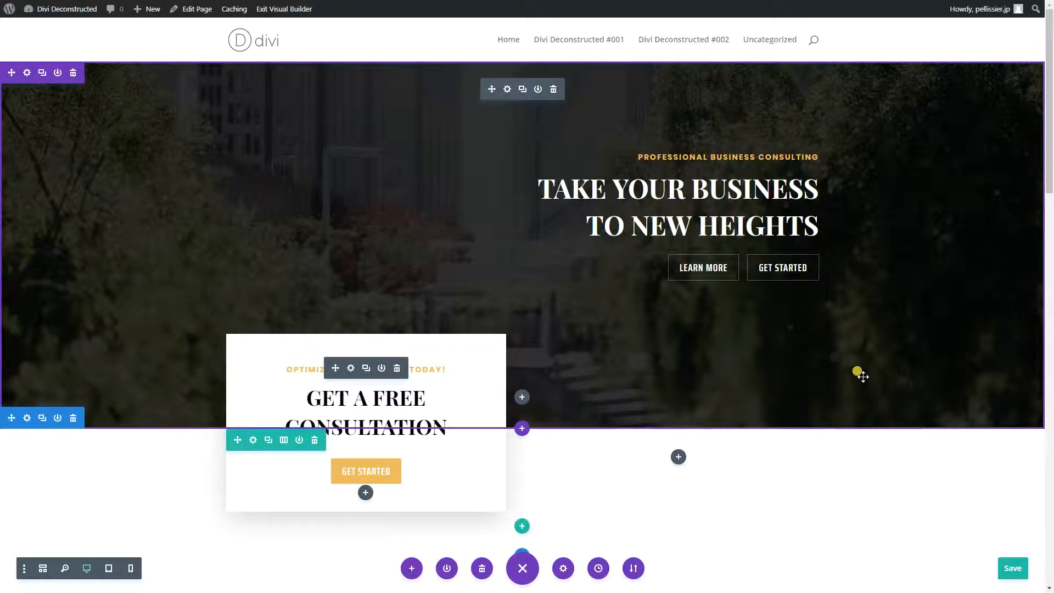
pyautogui.scroll(-2, 863, 377)
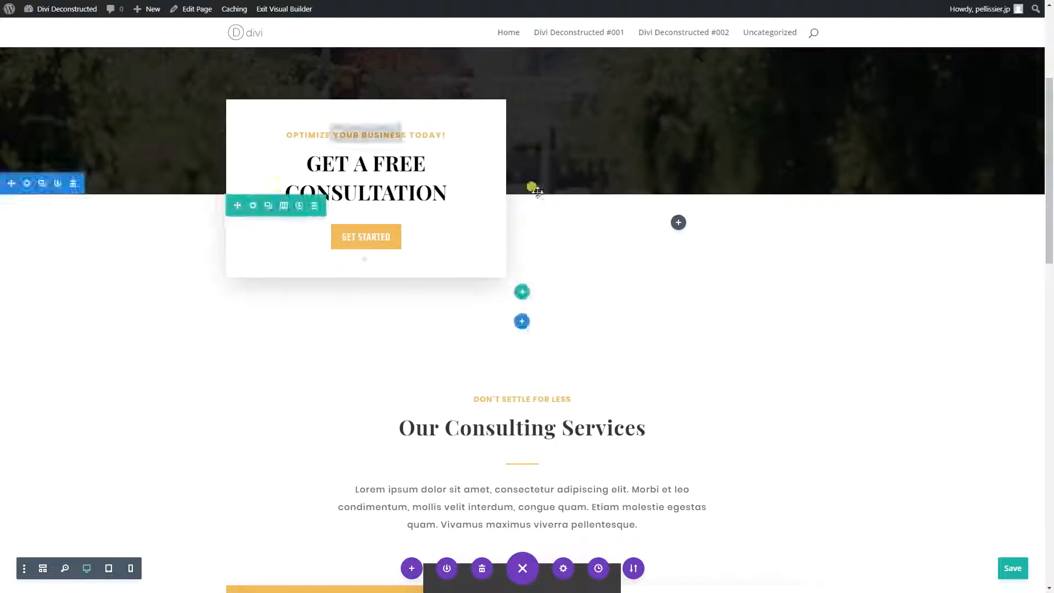
pyautogui.scroll(3, 801, 276)
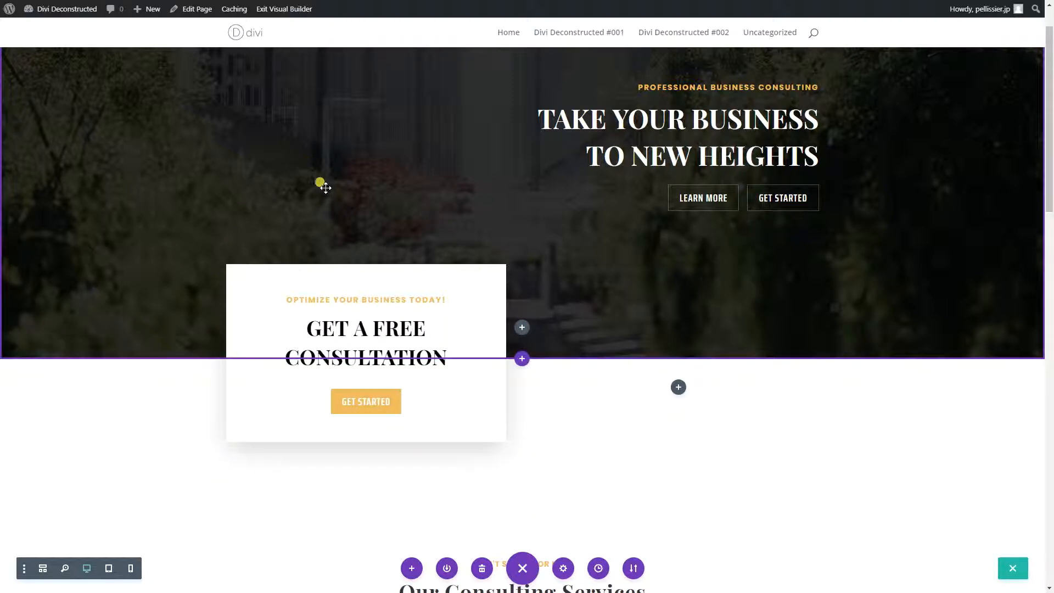
pyautogui.scroll(-2, 335, 212)
pyautogui.scroll(3, 336, 218)
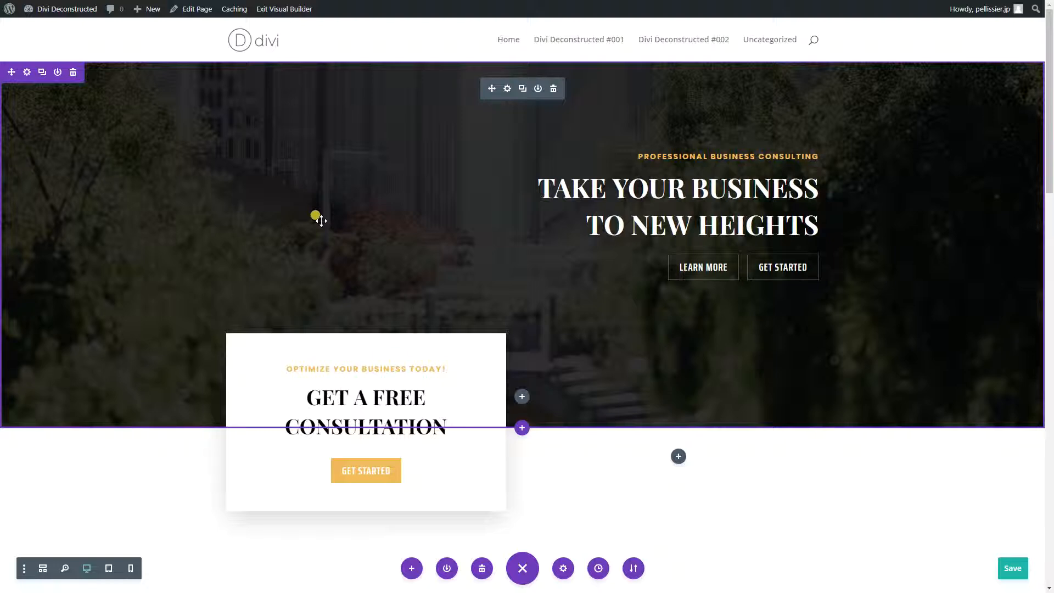
# - In the zoomed-out view, delete all sections below the "Get a Free Consultation" section
pyautogui.click(65, 568)
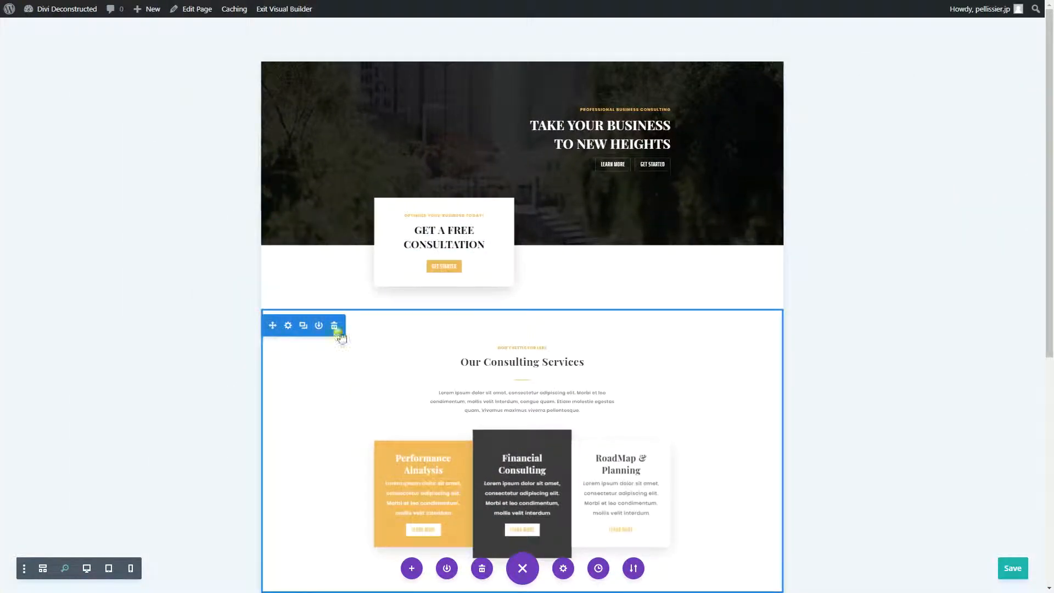
pyautogui.click(333, 326)
pyautogui.click(333, 326)
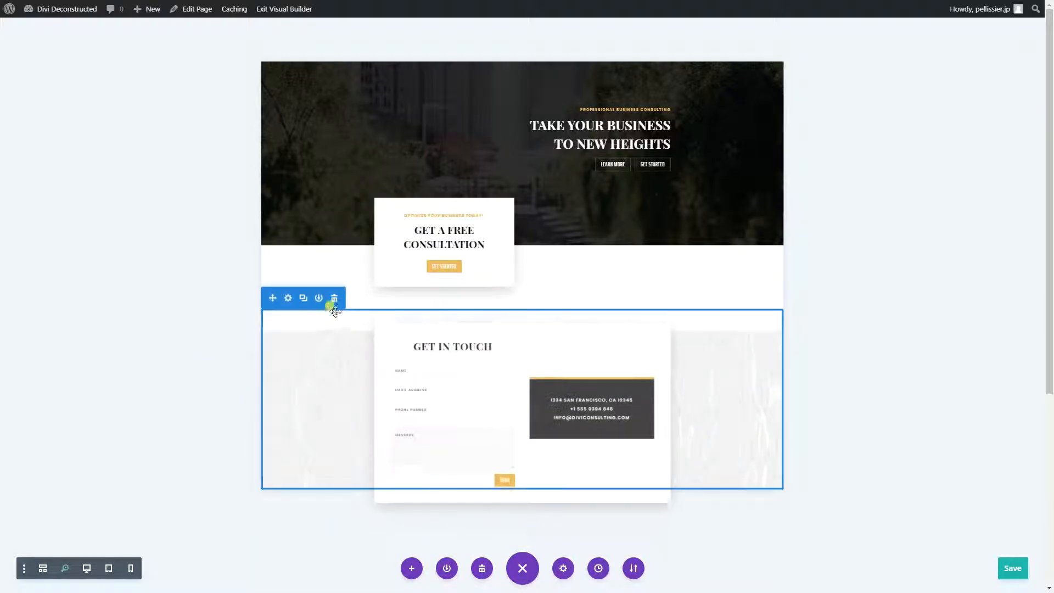
pyautogui.click(334, 297)
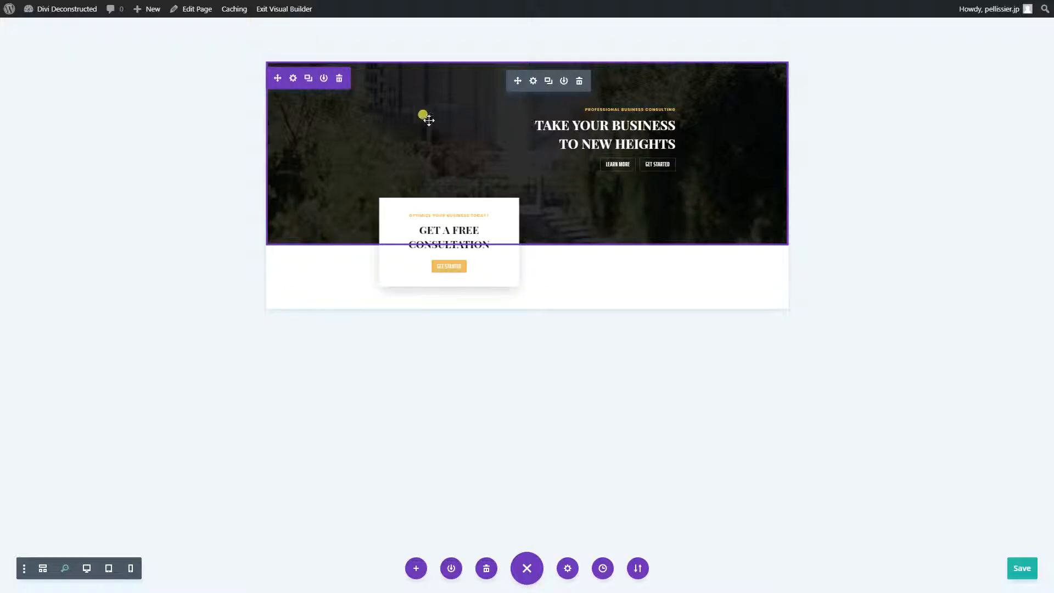
# - Duplicate the fullwidth header section, move the consultation section between the two headers, and return to desktop view
pyautogui.click(308, 79)
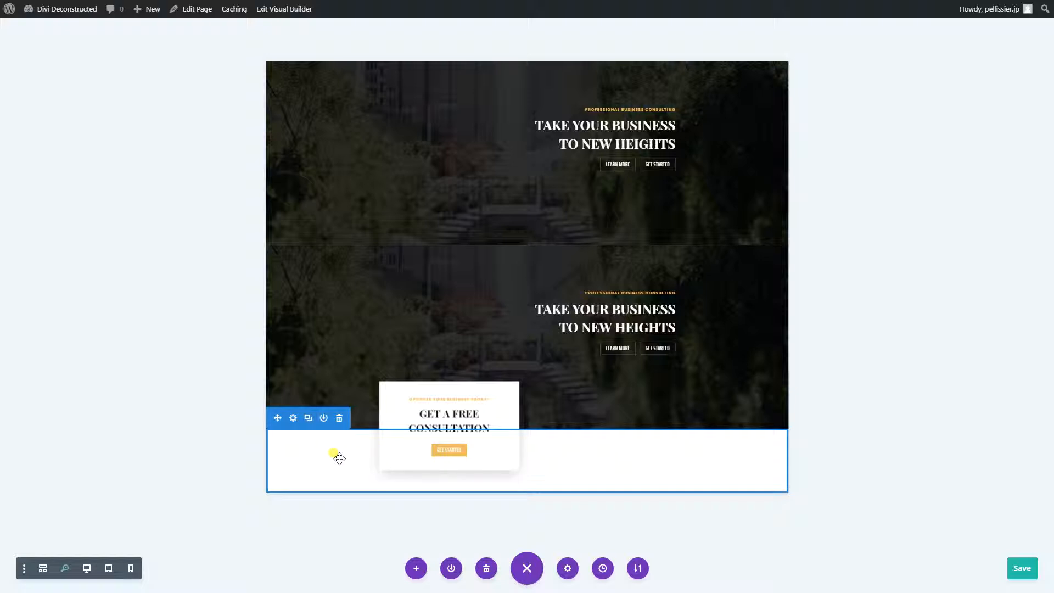
pyautogui.moveTo(341, 459); pyautogui.dragTo(367, 275)
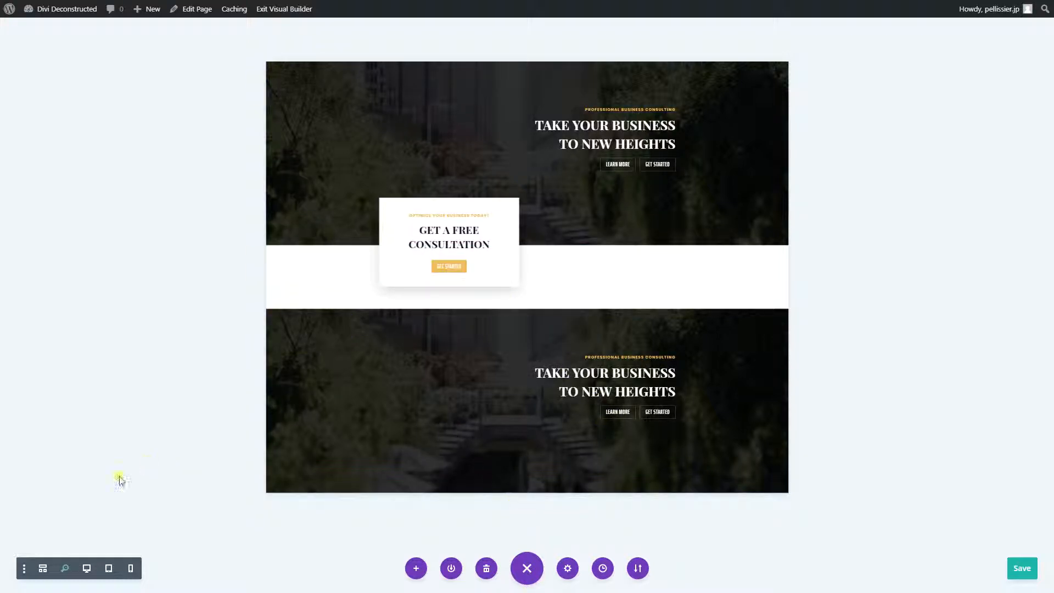
pyautogui.click(62, 566)
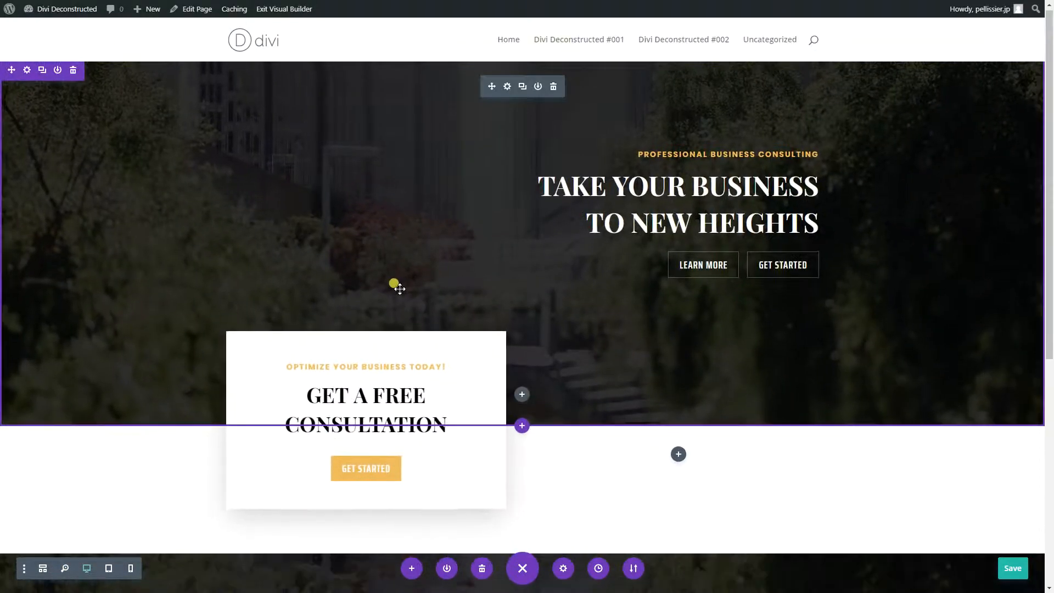
# - Insert a regular section with a row of two equal columns below the second header, without choosing a module
pyautogui.scroll(3, 391, 277)
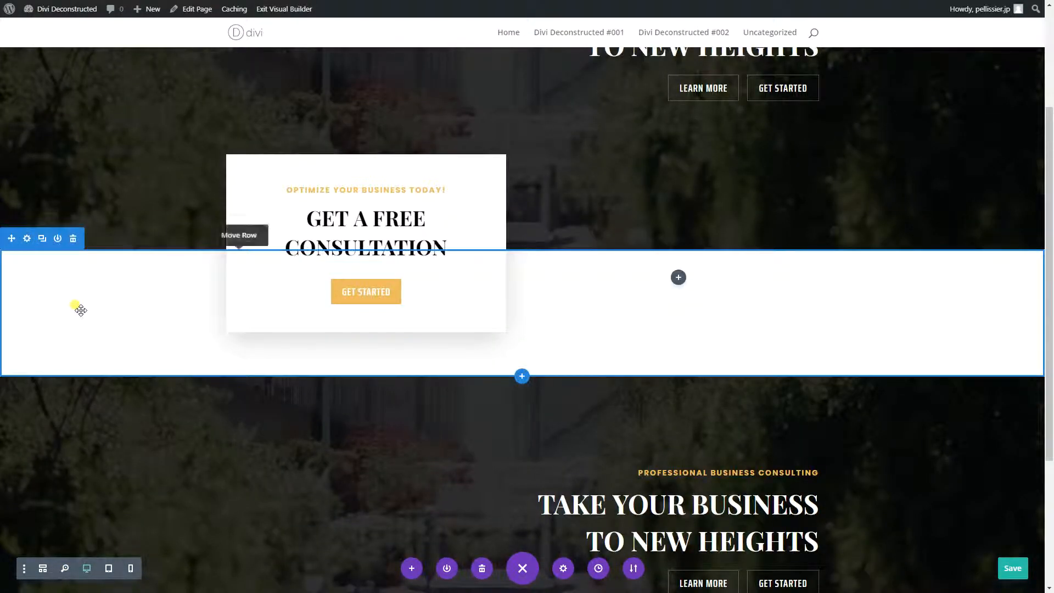
pyautogui.scroll(-4, 104, 315)
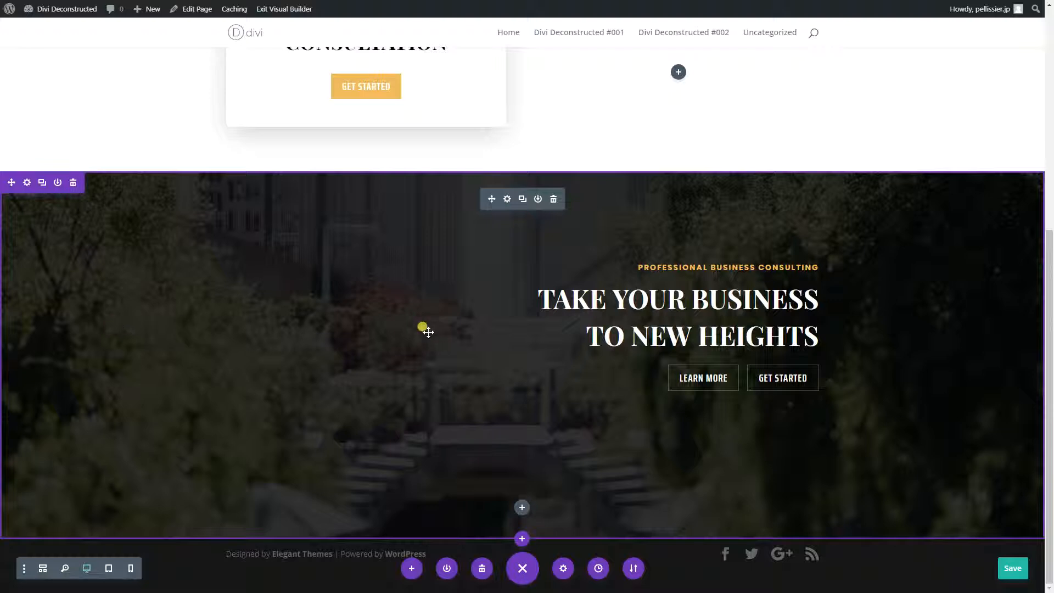
pyautogui.click(523, 541)
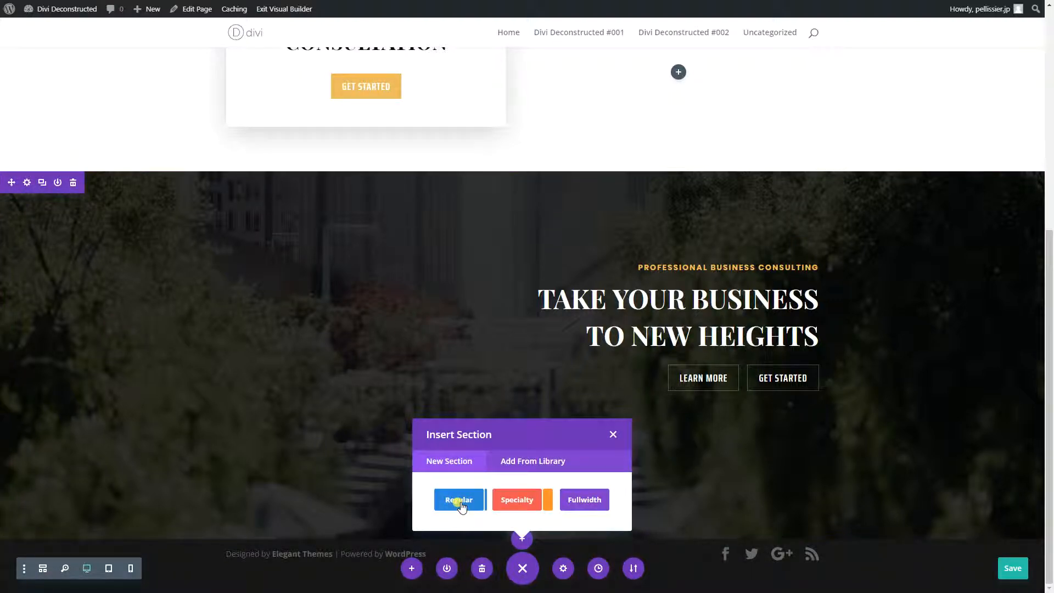
pyautogui.click(460, 501)
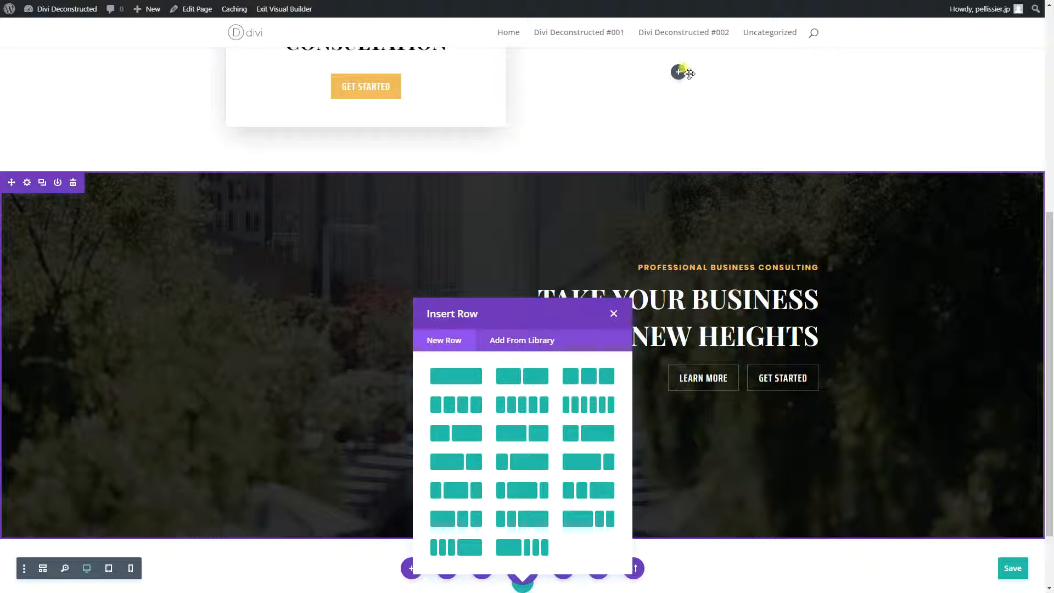
pyautogui.click(522, 387)
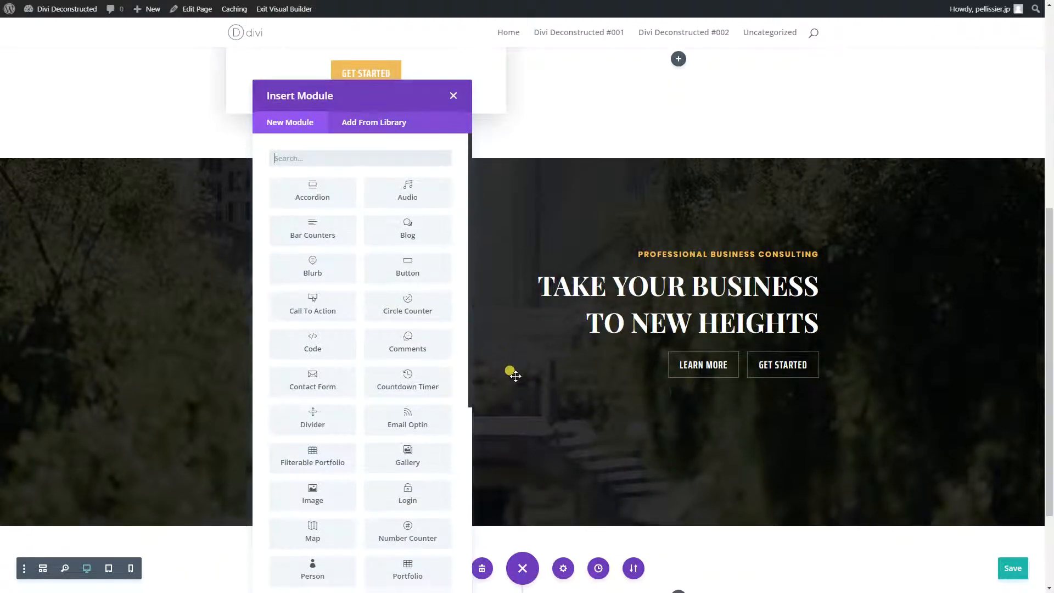
pyautogui.click(454, 99)
# - Check the settings of the "Get a Free Consultation" card to identify which module type it uses
pyautogui.scroll(4, 502, 346)
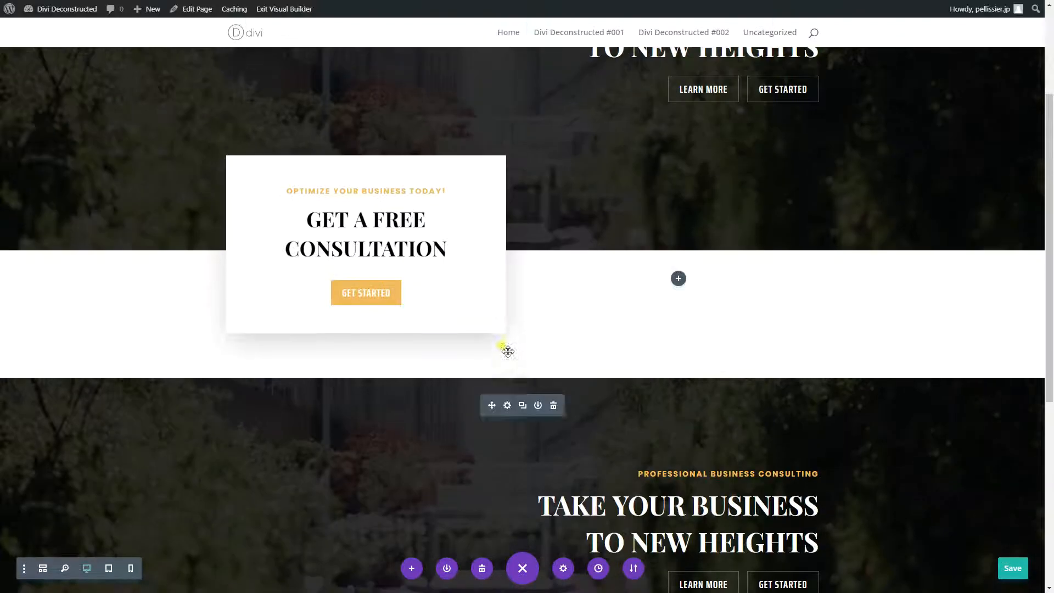
pyautogui.click(351, 189)
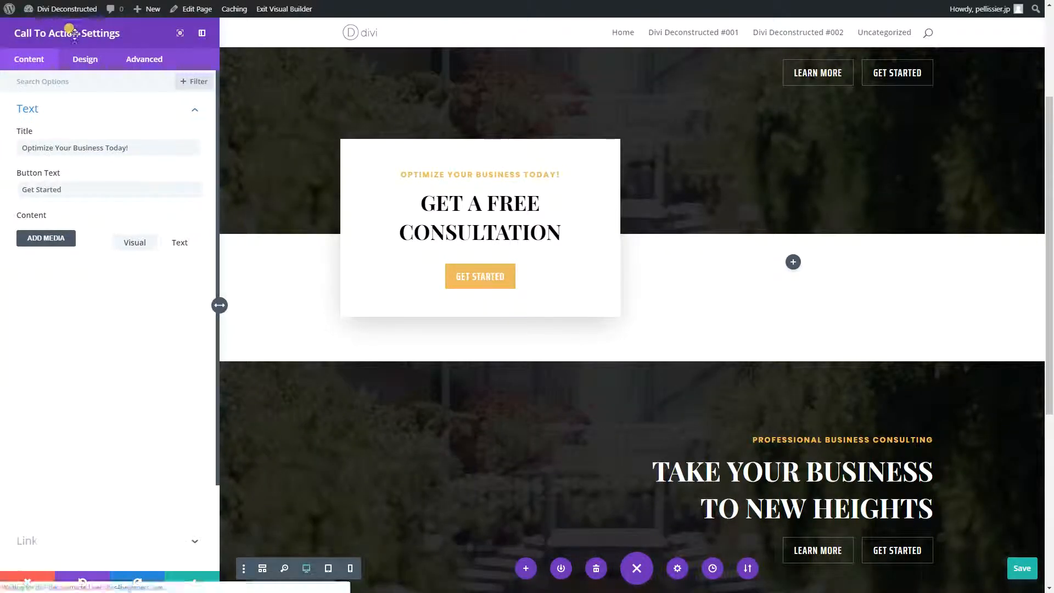
pyautogui.click(192, 580)
# - Add a Call To Action module with its default content to the first column of the new row
pyautogui.scroll(-5, 309, 421)
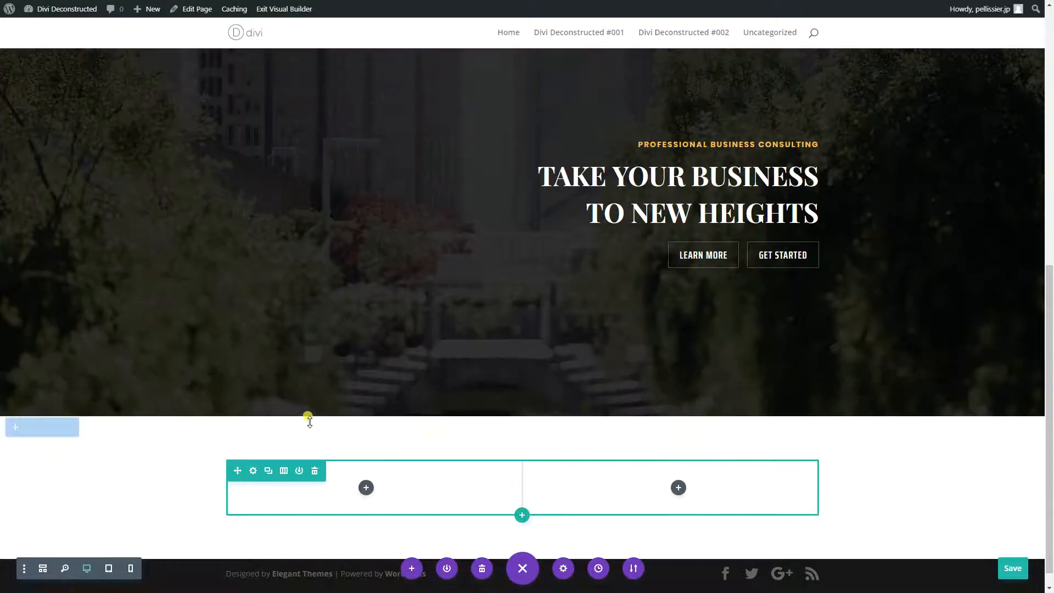
pyautogui.click(367, 487)
pyautogui.write('call to')
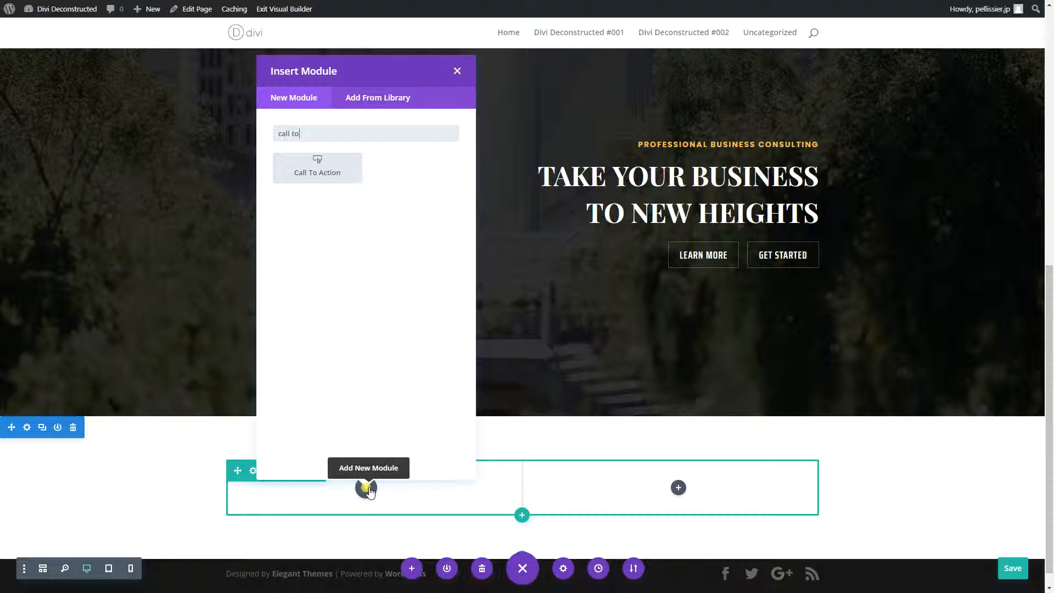
pyautogui.click(342, 172)
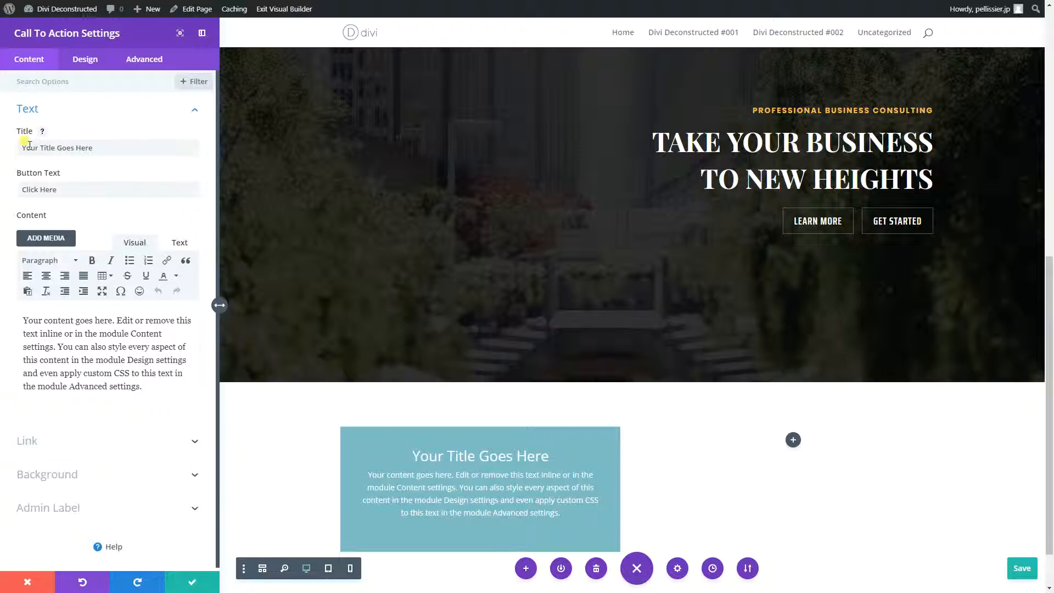
pyautogui.scroll(5, 415, 483)
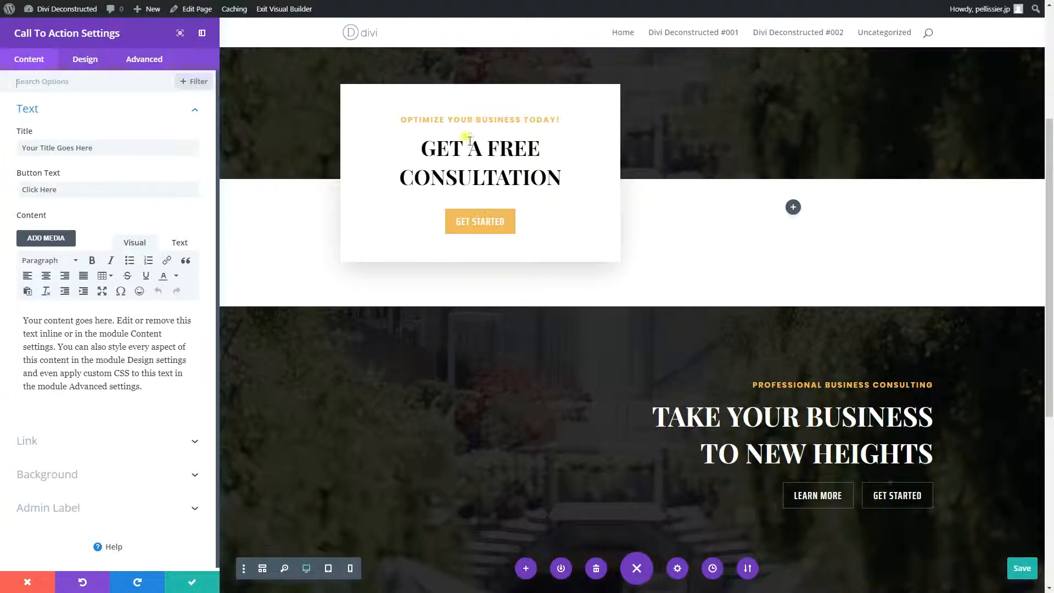
pyautogui.click(191, 578)
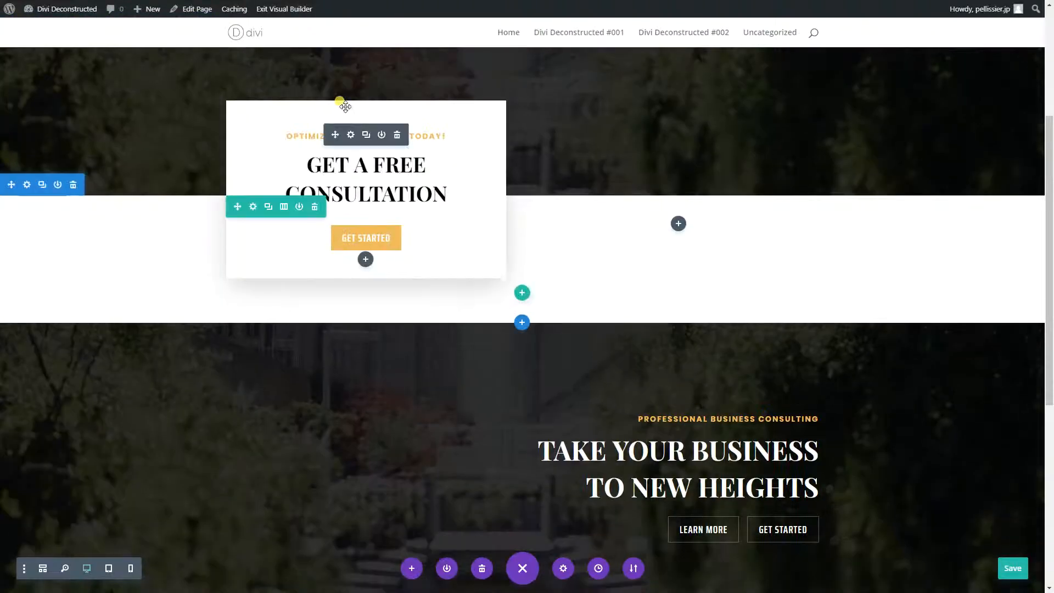
# - Review the title, button text and content of the original "Get a Free Consultation" call to action
pyautogui.click(350, 135)
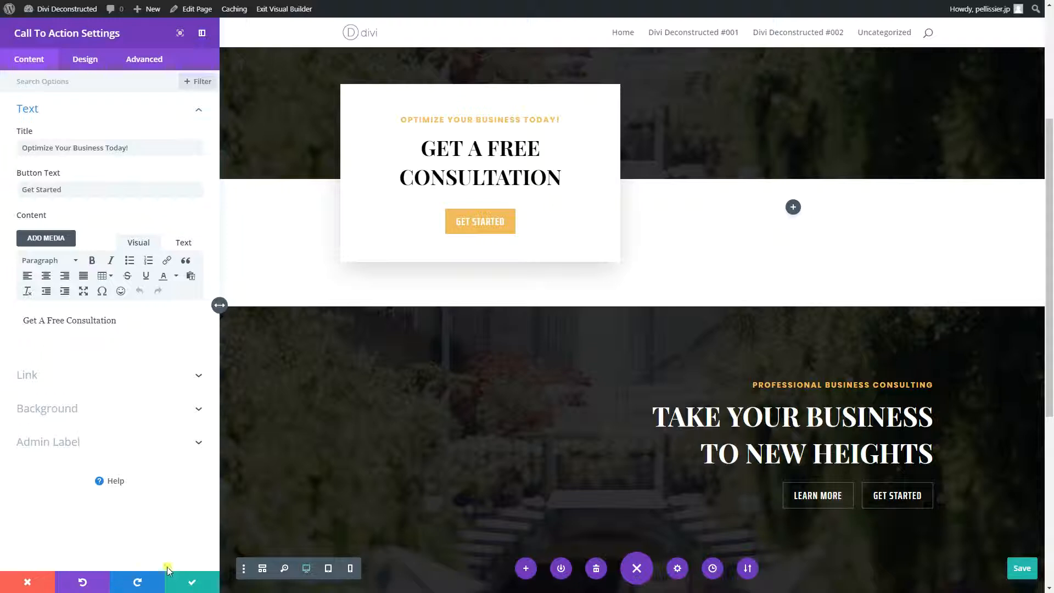
pyautogui.click(190, 582)
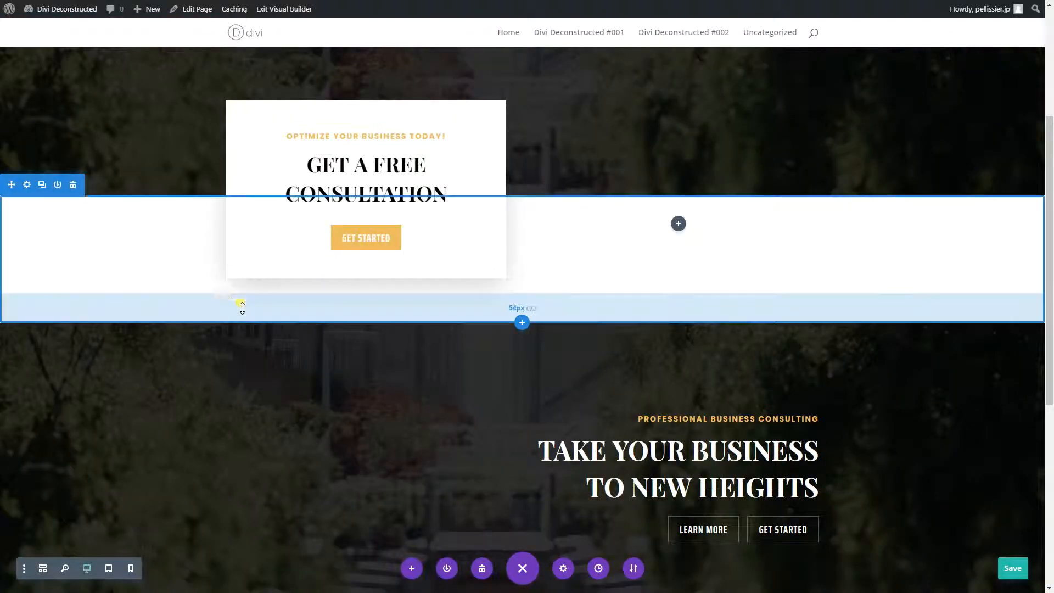
# - Set the title of the new Call To Action module below the second header to "Optimize Your Business Today"
pyautogui.scroll(-3, 250, 352)
pyautogui.scroll(-4, 252, 353)
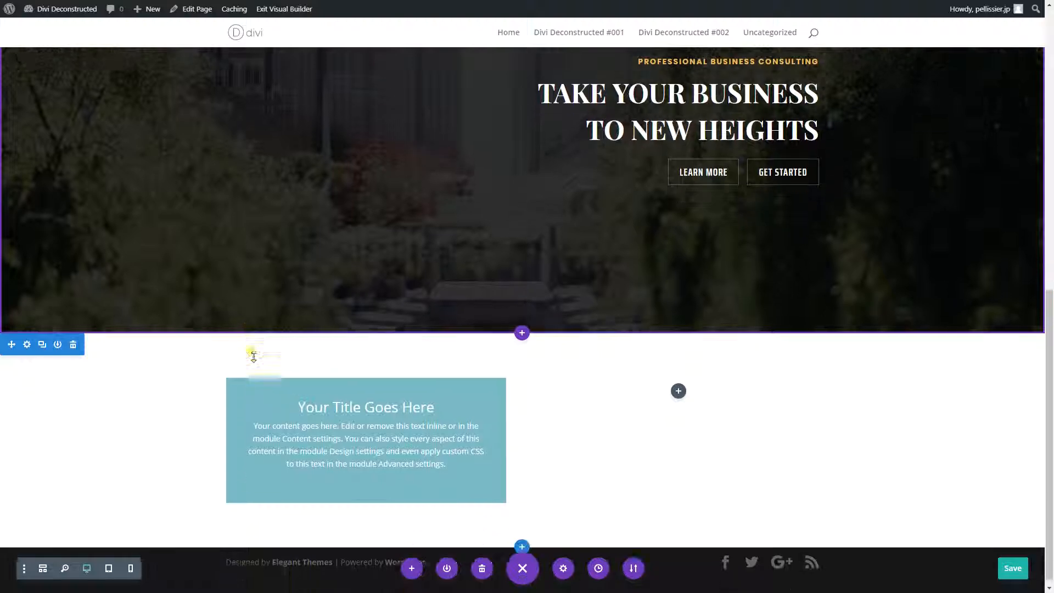
pyautogui.click(350, 403)
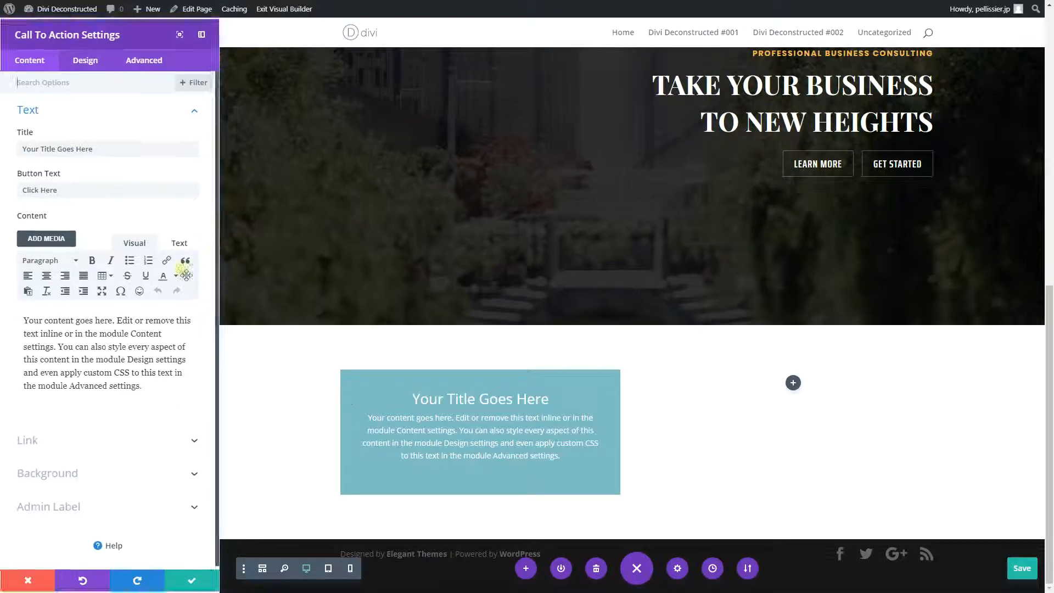
pyautogui.moveTo(118, 147); pyautogui.dragTo(1, 155)
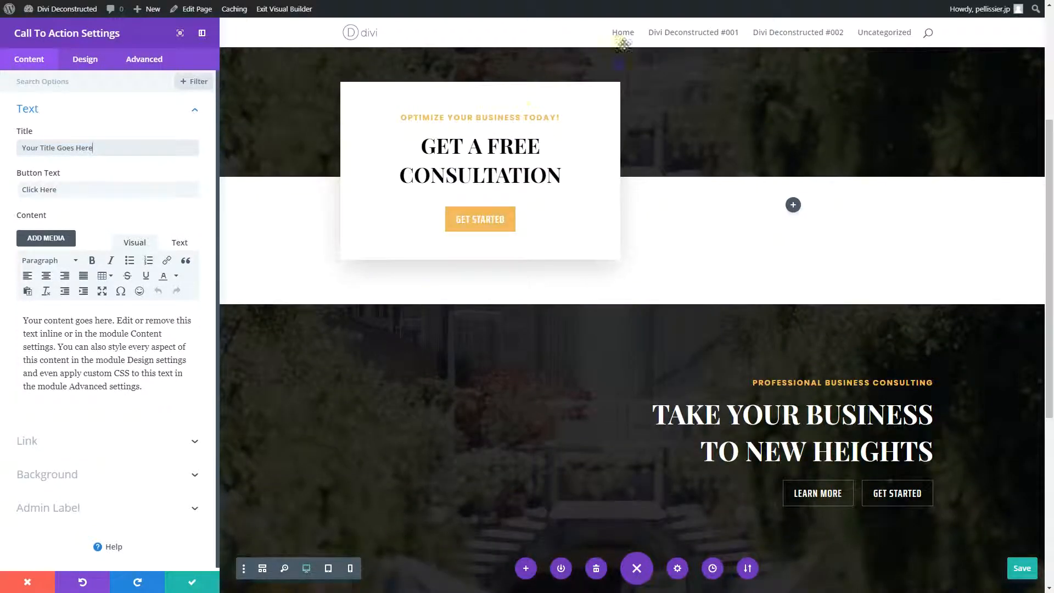
pyautogui.click(94, 147)
pyautogui.scroll(-6, 388, 329)
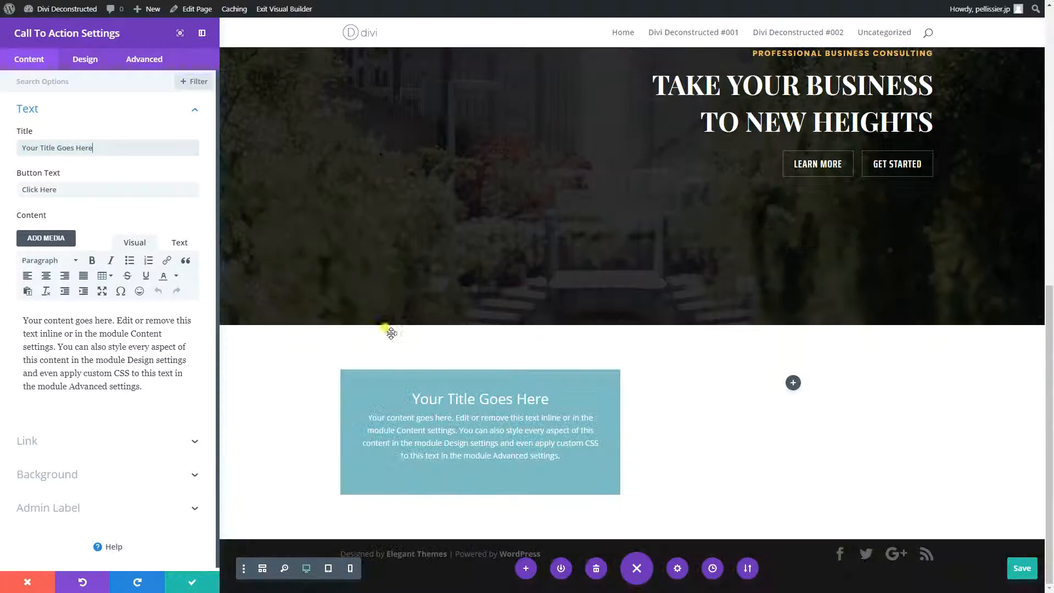
pyautogui.press('BackSpace')
pyautogui.press('BackSpace')
pyautogui.press('BackSpace')
pyautogui.press('BackSpace')
pyautogui.press('BackSpace')
pyautogui.press('BackSpace')
pyautogui.press('BackSpace')
pyautogui.press('BackSpace')
pyautogui.press('BackSpace')
pyautogui.press('BackSpace')
pyautogui.press('BackSpace')
pyautogui.press('BackSpace')
pyautogui.press('BackSpace')
pyautogui.press('BackSpace')
pyautogui.press('BackSpace')
pyautogui.press('BackSpace')
pyautogui.press('BackSpace')
pyautogui.press('BackSpace')
pyautogui.press('BackSpace')
pyautogui.press('BackSpace')
pyautogui.write('O')
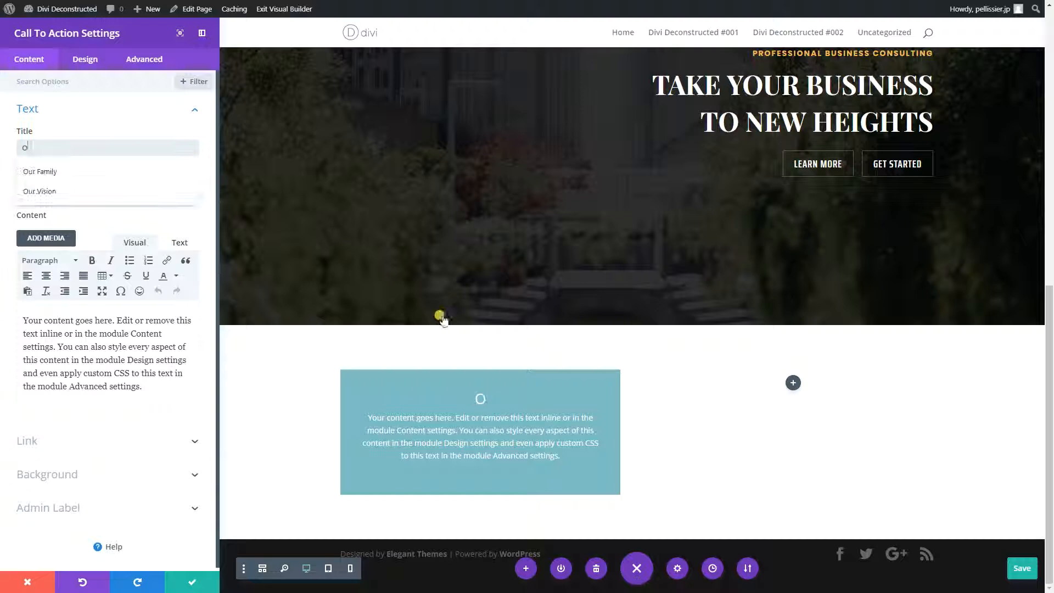
pyautogui.write('[')
pyautogui.press('BackSpace')
pyautogui.write('ptimize Your Business ')
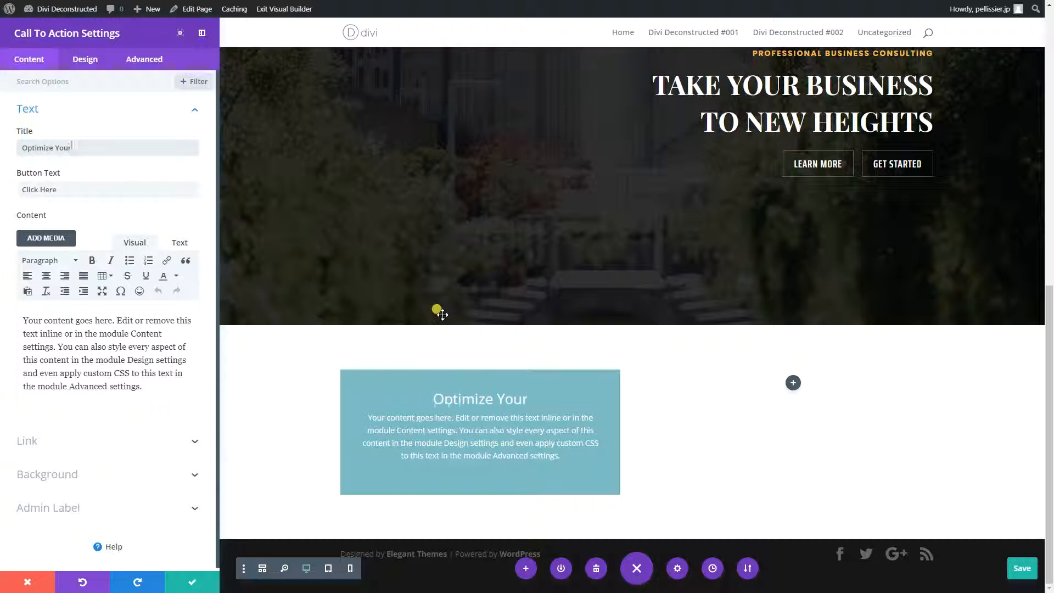
pyautogui.write('Today')
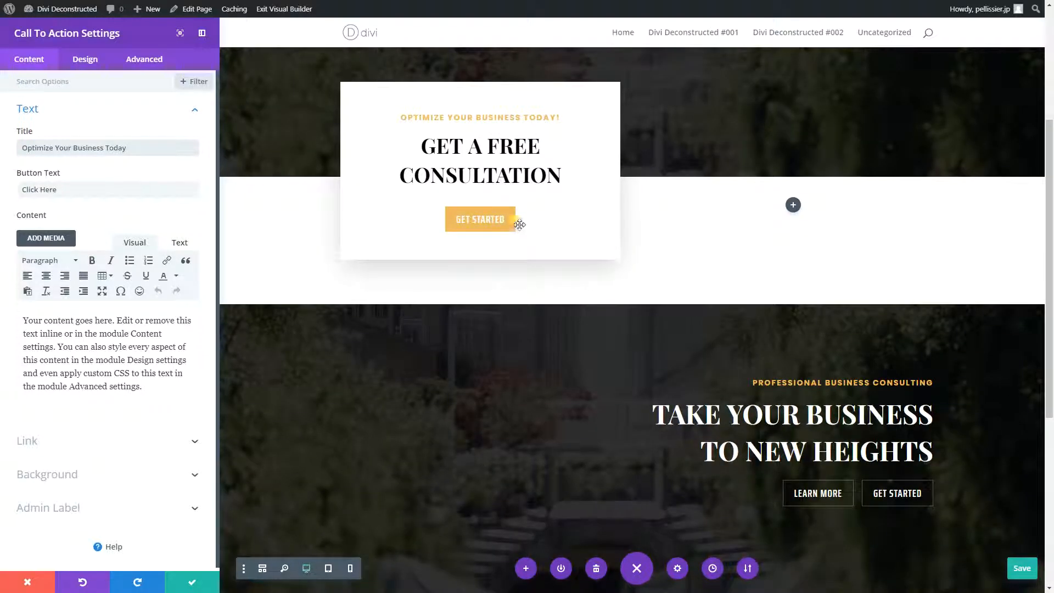
# - Set the new call to action's button text to "Get Started" and its button URL to "#"
pyautogui.scroll(-5, 494, 275)
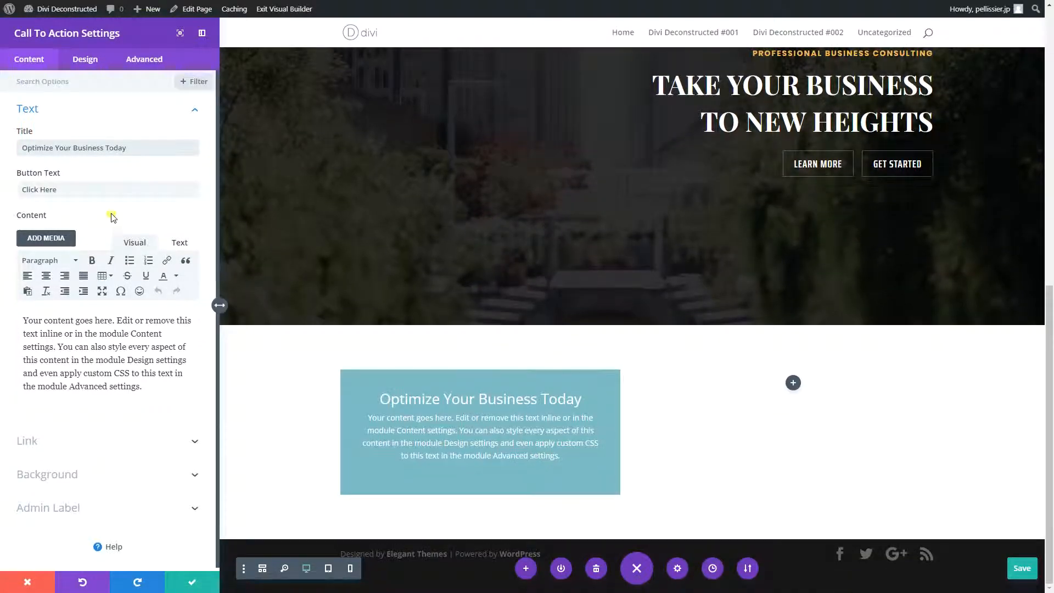
pyautogui.moveTo(110, 189); pyautogui.dragTo(4, 192)
pyautogui.write('Get Started')
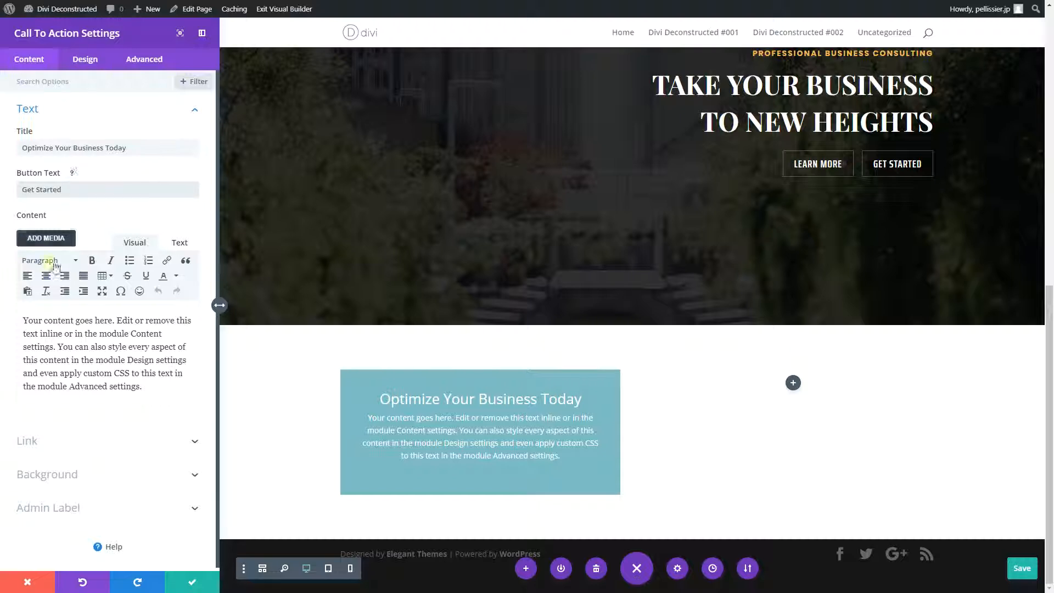
pyautogui.click(46, 444)
pyautogui.click(32, 190)
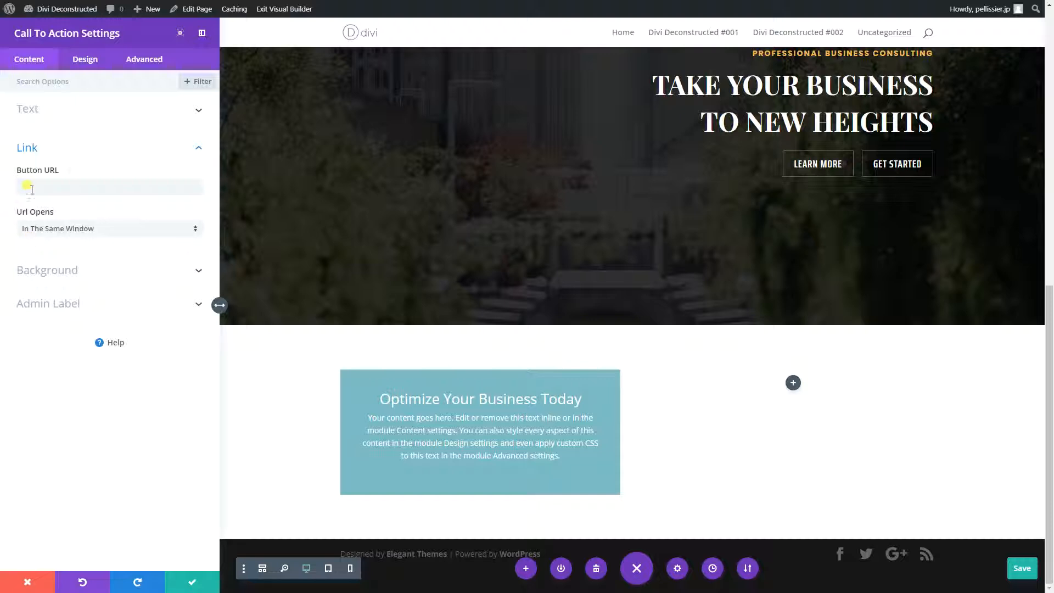
pyautogui.click(74, 185)
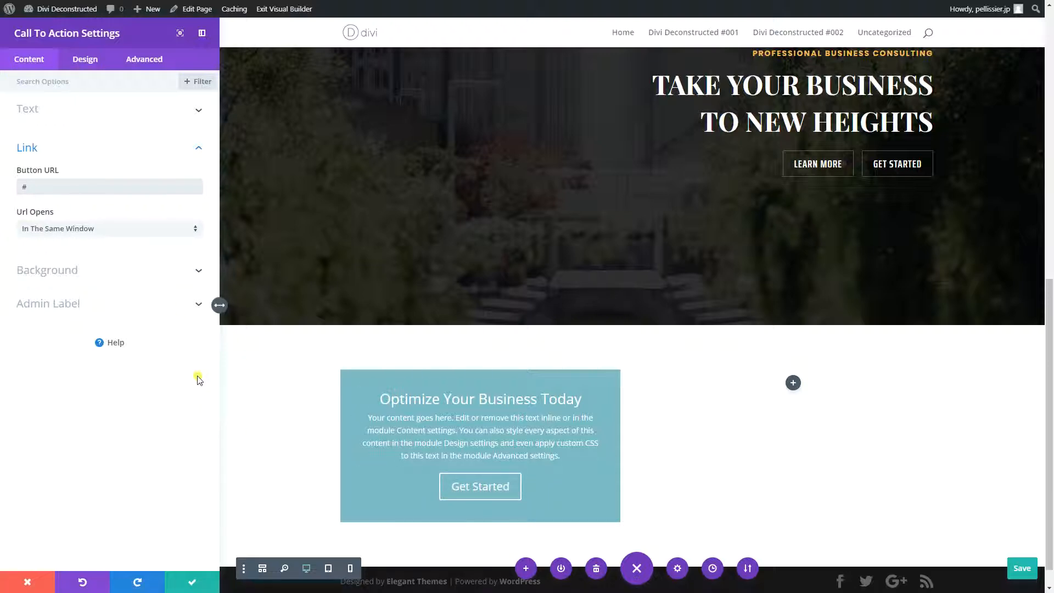
# - Replace the new call to action's body content with "Get A Free Consultation" and apply the module settings
pyautogui.click(106, 109)
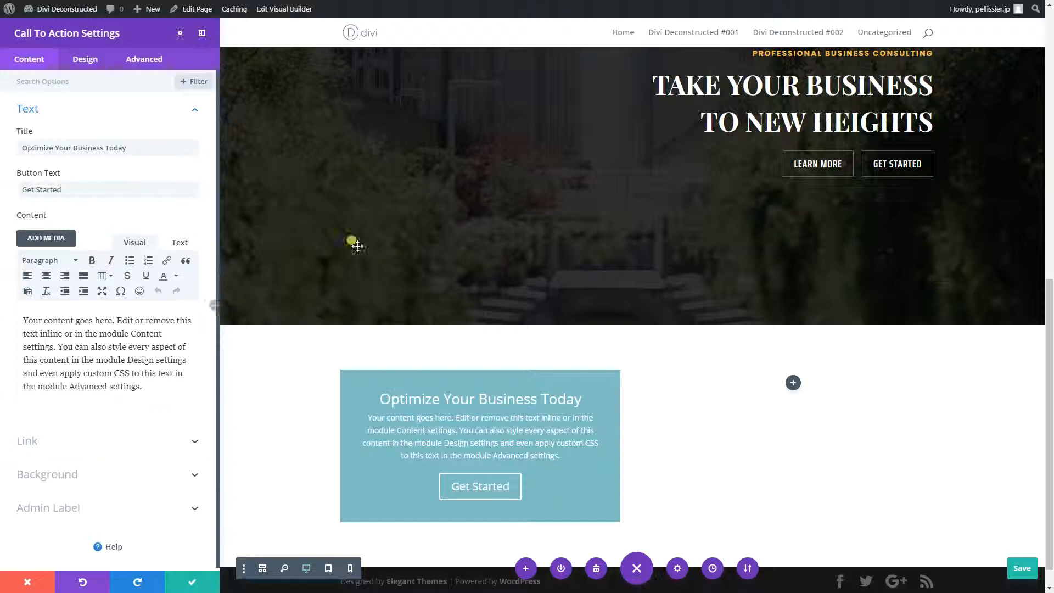
pyautogui.scroll(3, 400, 254)
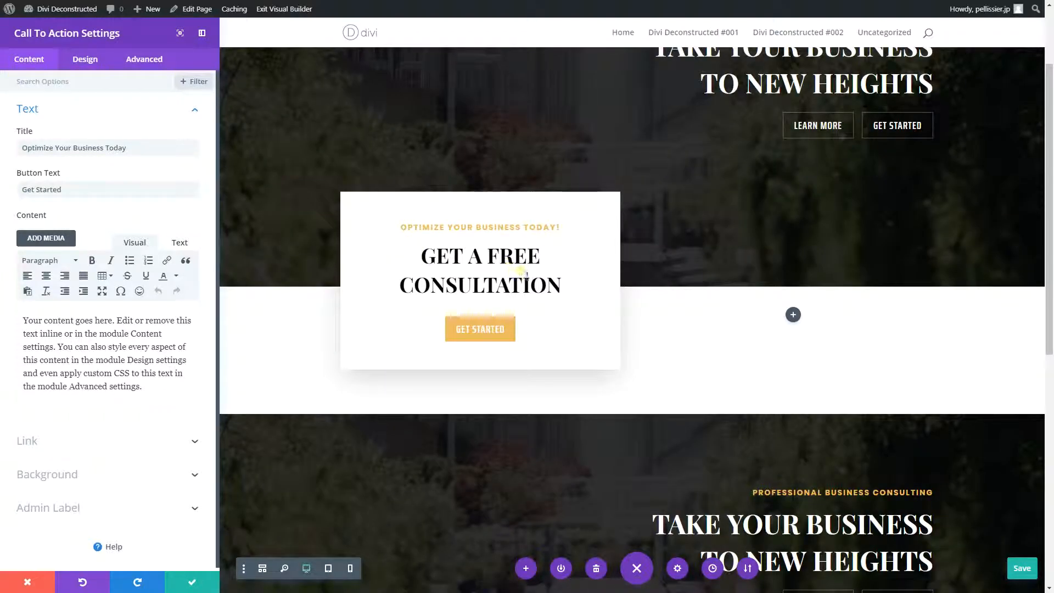
pyautogui.scroll(-8, 476, 279)
pyautogui.click(152, 385)
pyautogui.hotkey('ctrl', 'a')
pyautogui.write('G')
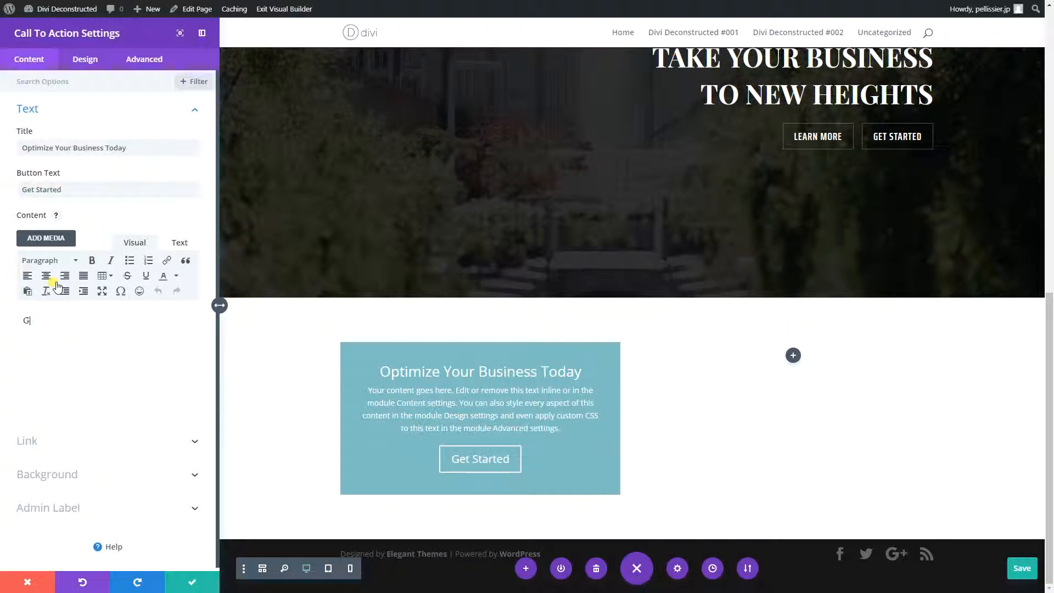
pyautogui.write('et A Free ')
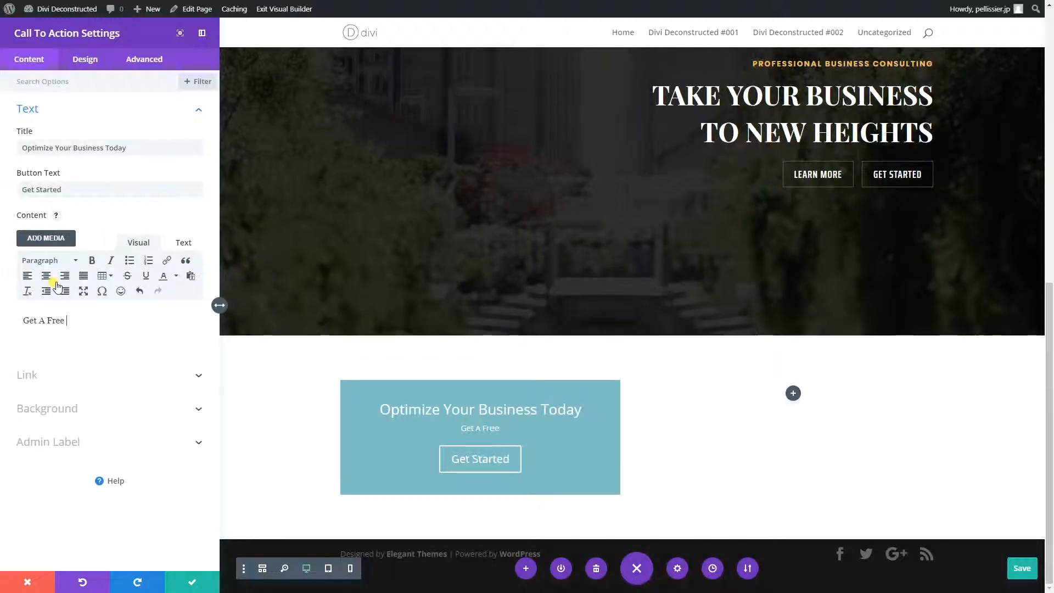
pyautogui.write('Consultation')
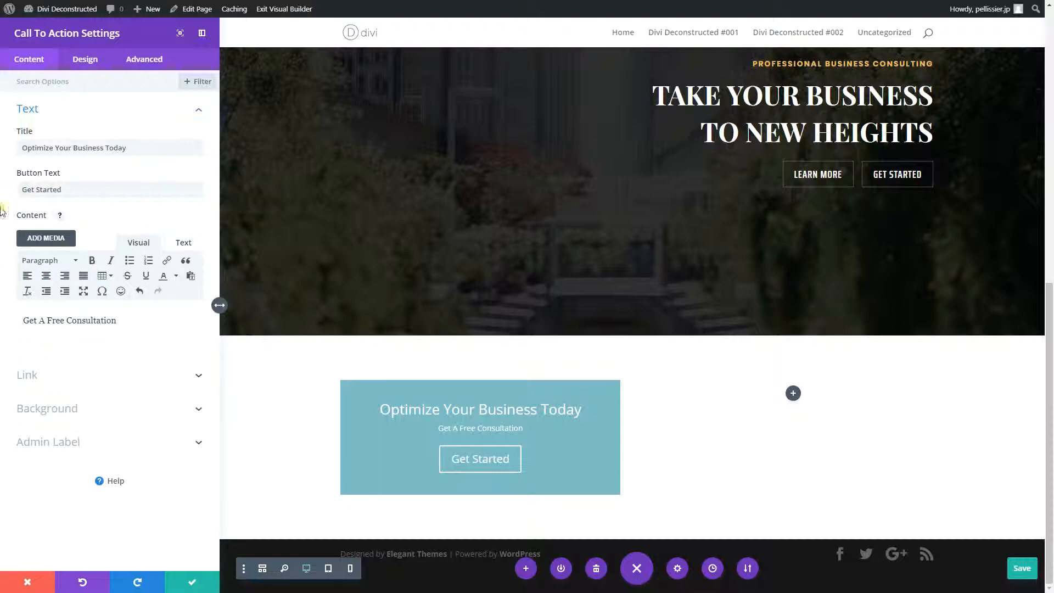
pyautogui.scroll(5, 357, 390)
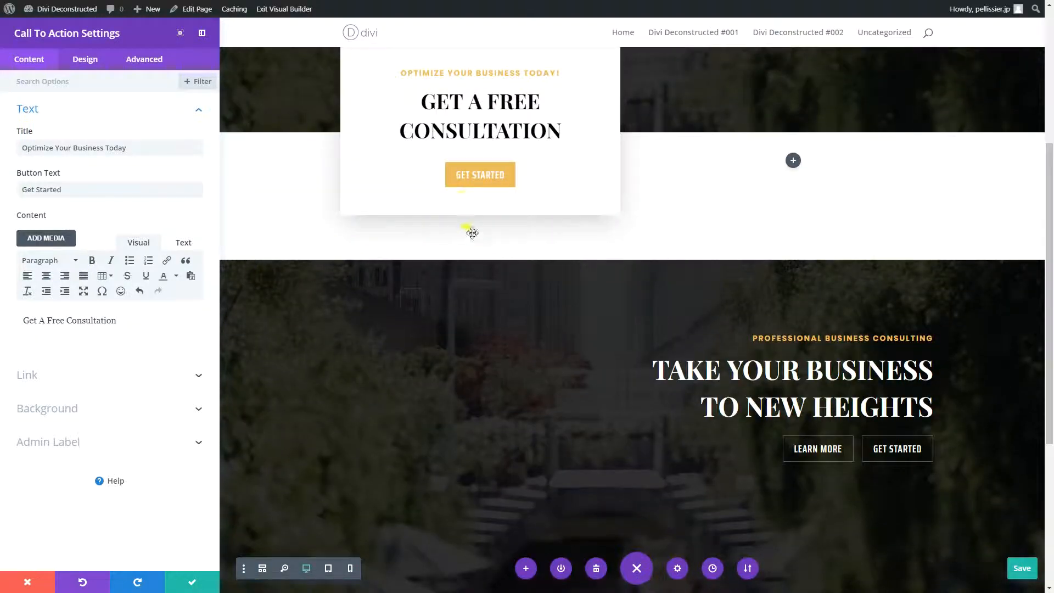
pyautogui.scroll(-5, 466, 209)
pyautogui.click(196, 583)
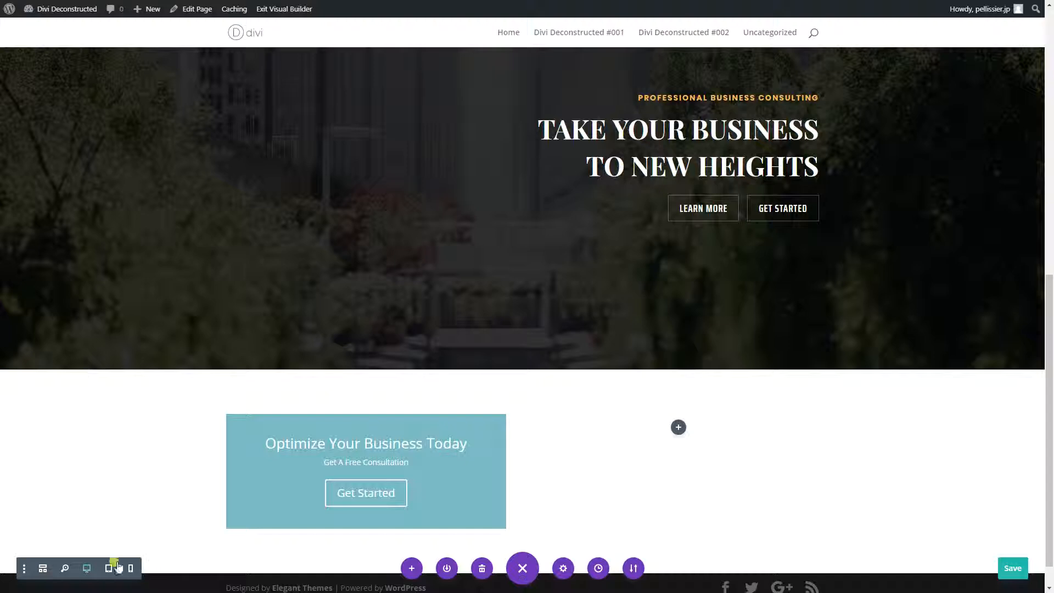
# - Compare the original and recreated headers in a zoomed-out view and save the page
pyautogui.click(65, 568)
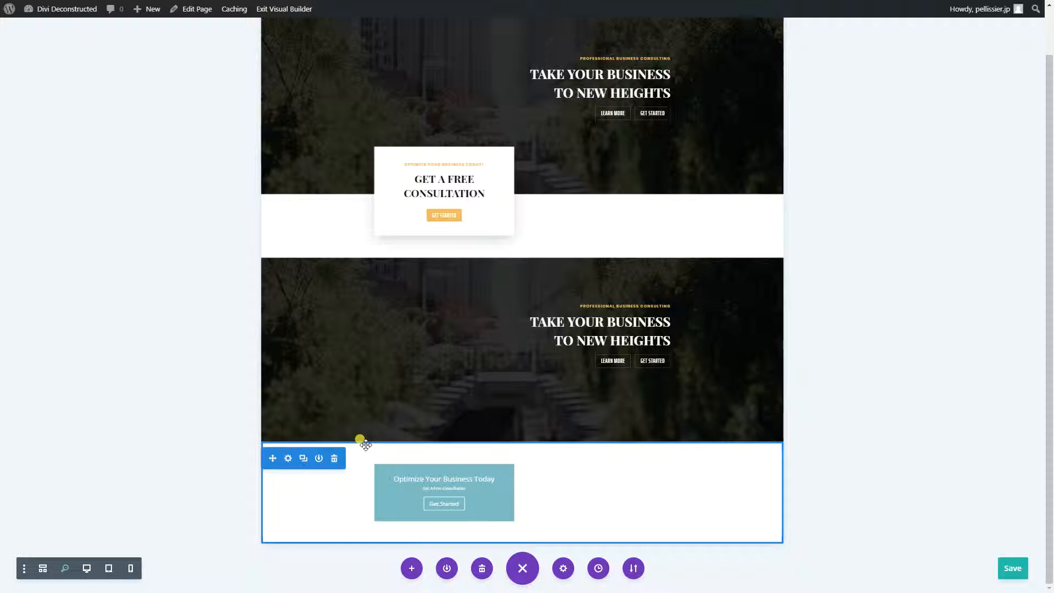
pyautogui.click(64, 568)
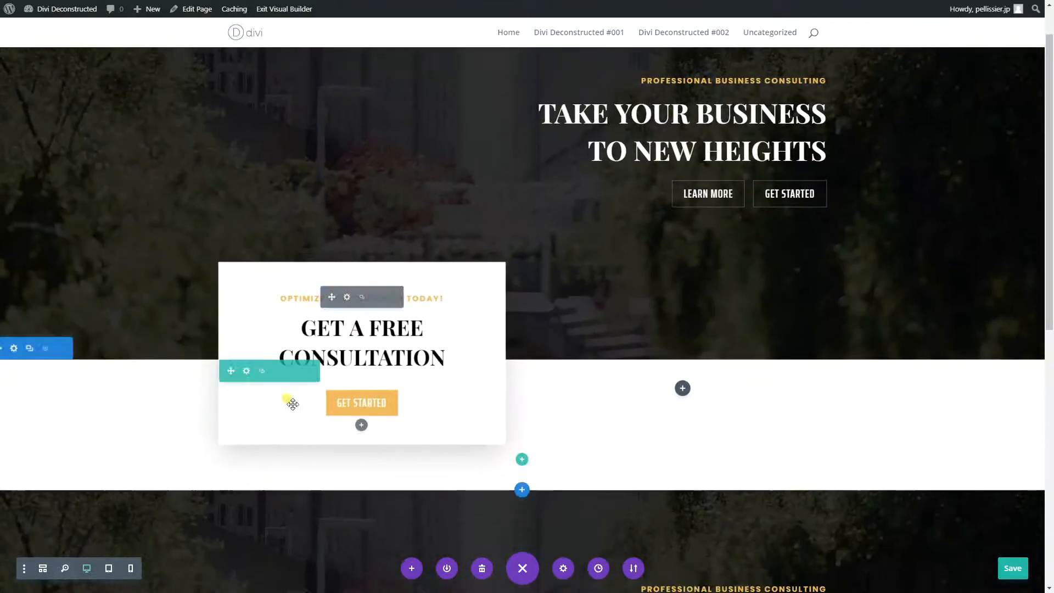
pyautogui.hotkey('ctrl', 's')
# - Style the new call to action's title as an H2 heading in Poppins, bold and all uppercase
pyautogui.scroll(-10, 297, 402)
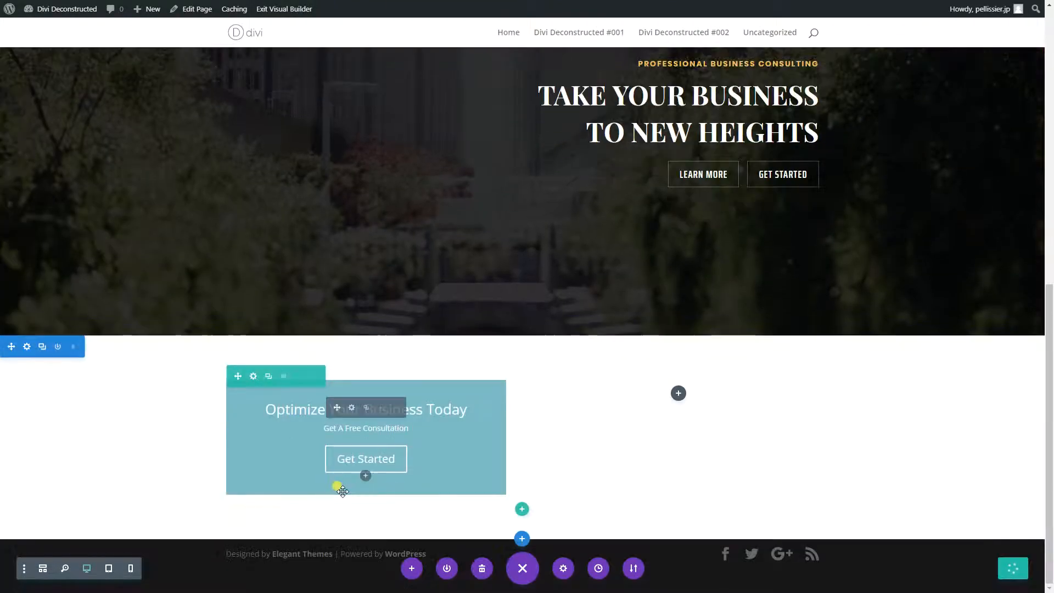
pyautogui.click(349, 408)
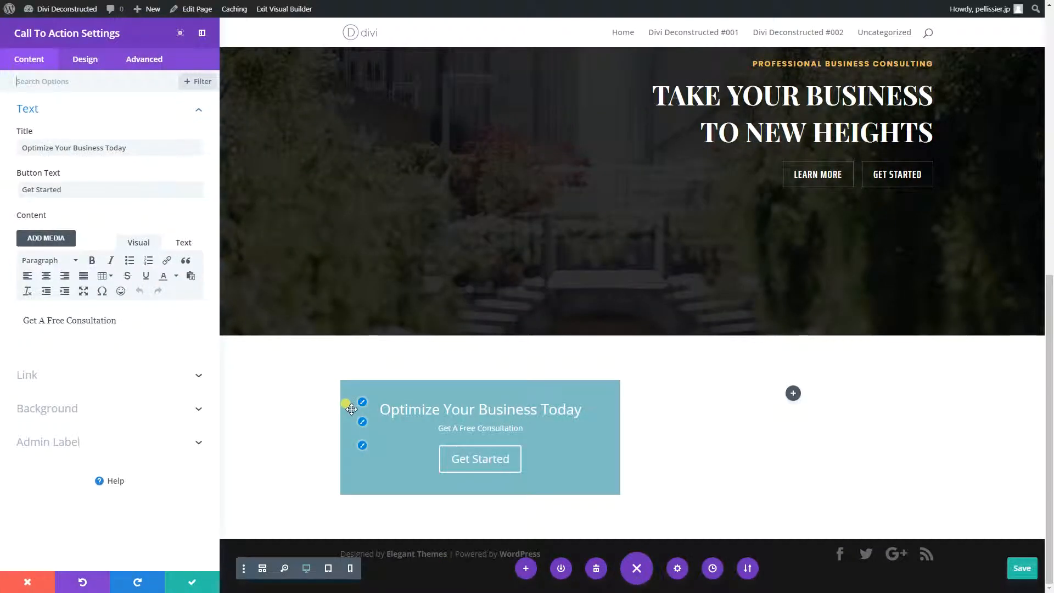
pyautogui.click(92, 81)
pyautogui.click(82, 64)
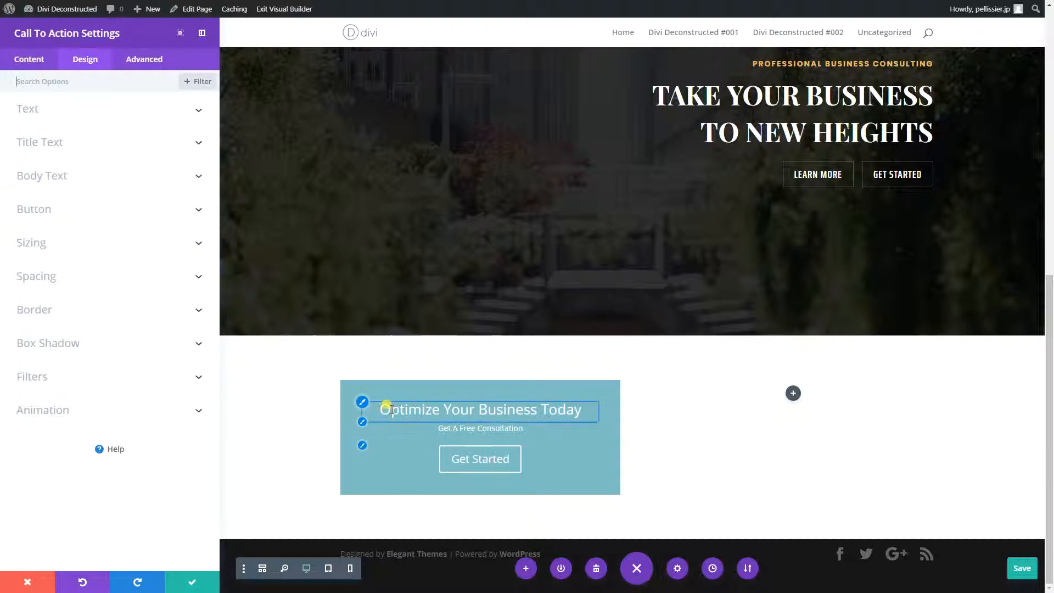
pyautogui.click(362, 402)
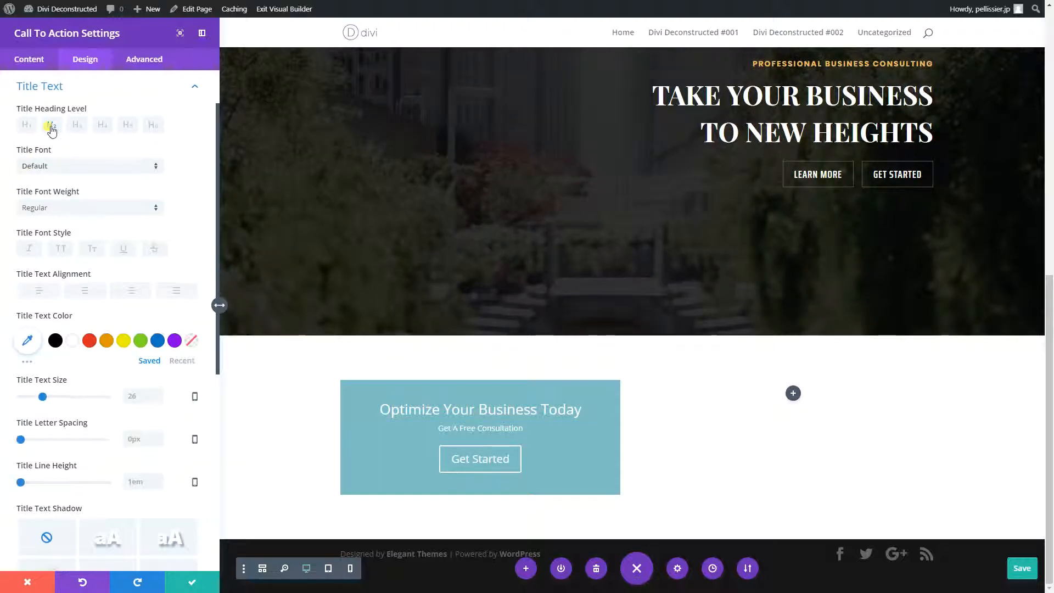
pyautogui.click(43, 167)
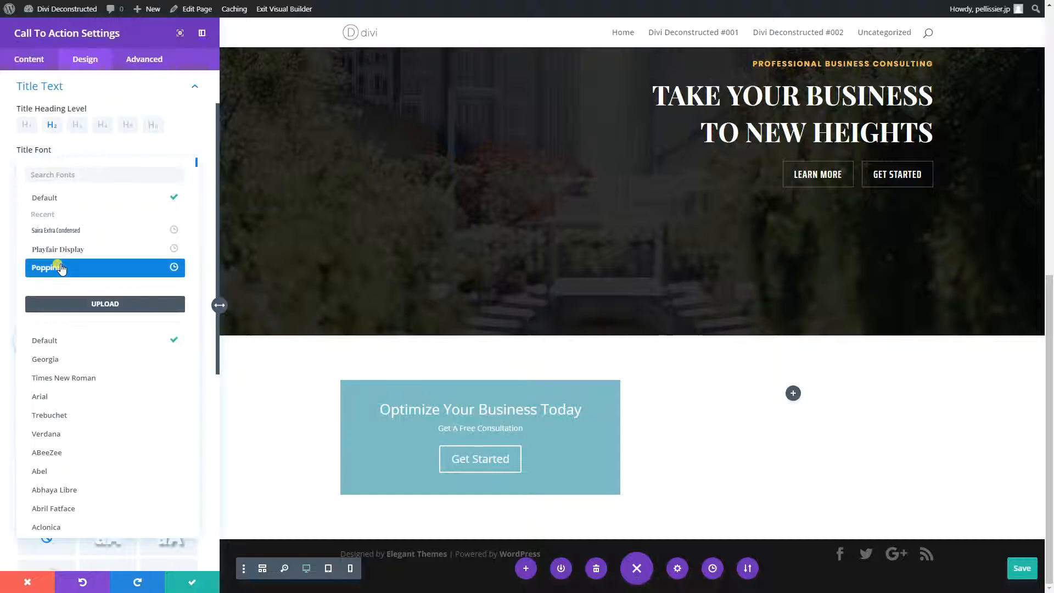
pyautogui.click(61, 269)
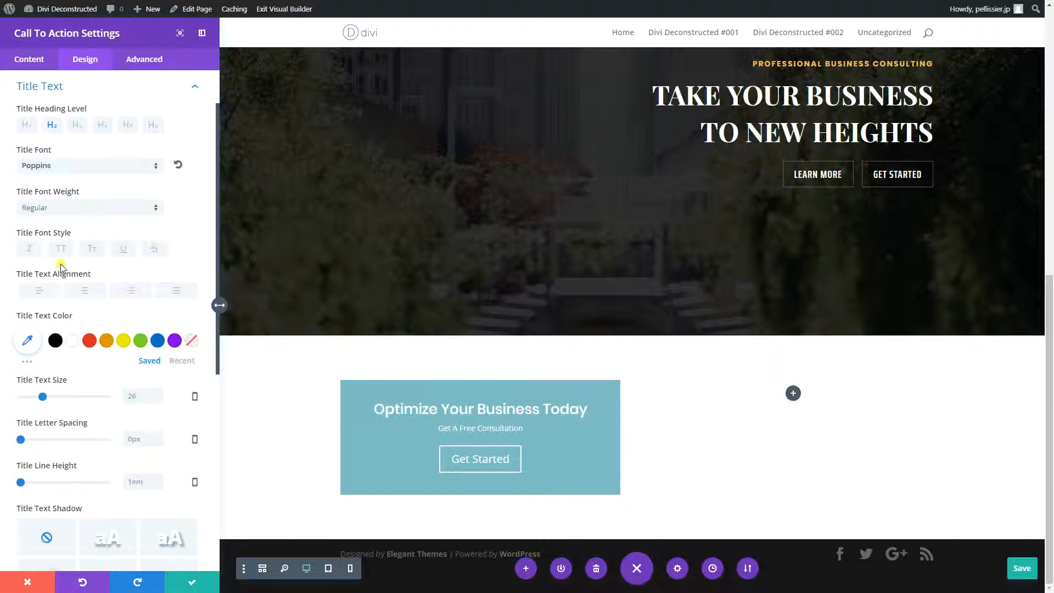
pyautogui.click(70, 209)
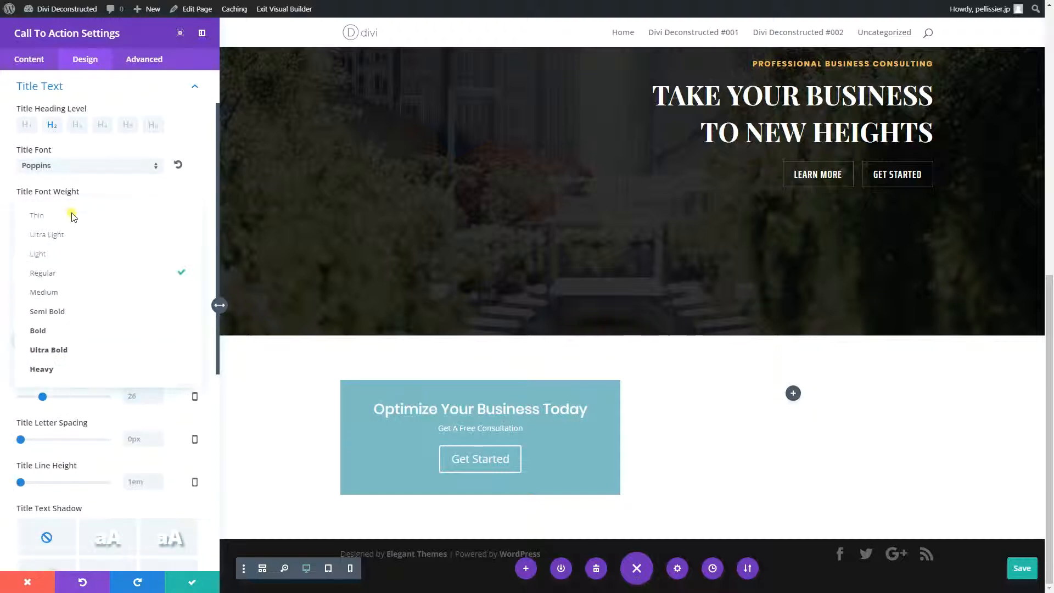
pyautogui.click(60, 329)
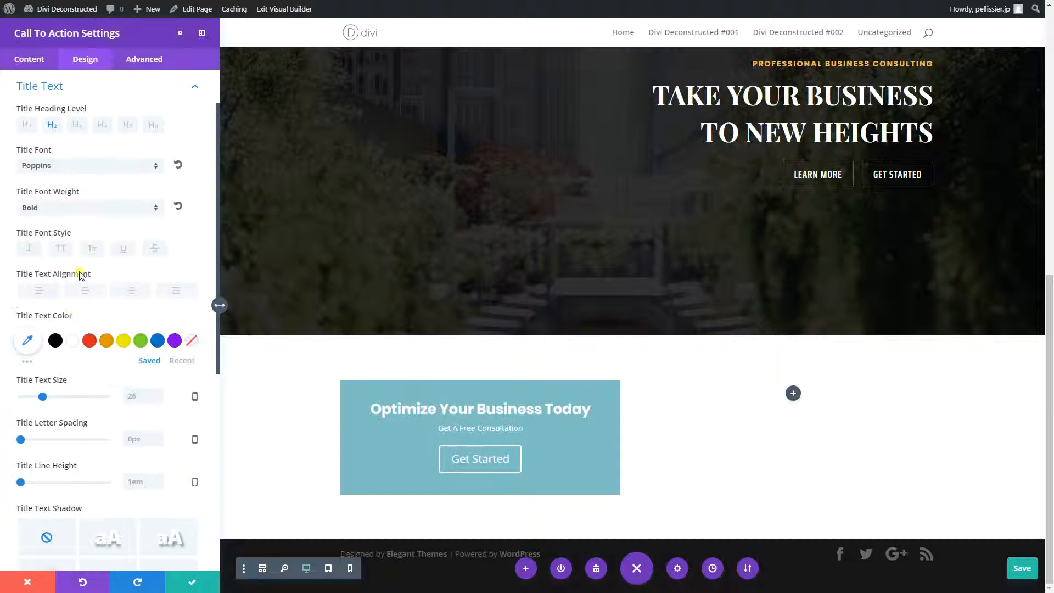
pyautogui.click(60, 250)
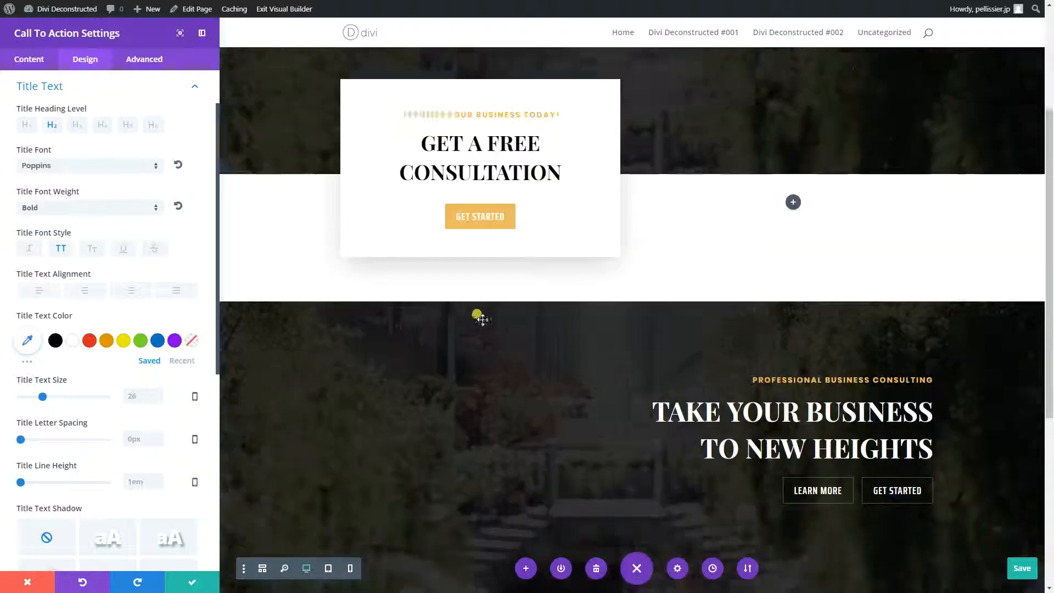
# - Set the call to action's title text color to the recently used gold #edbb5f
pyautogui.scroll(2, 472, 275)
pyautogui.scroll(-6, 355, 336)
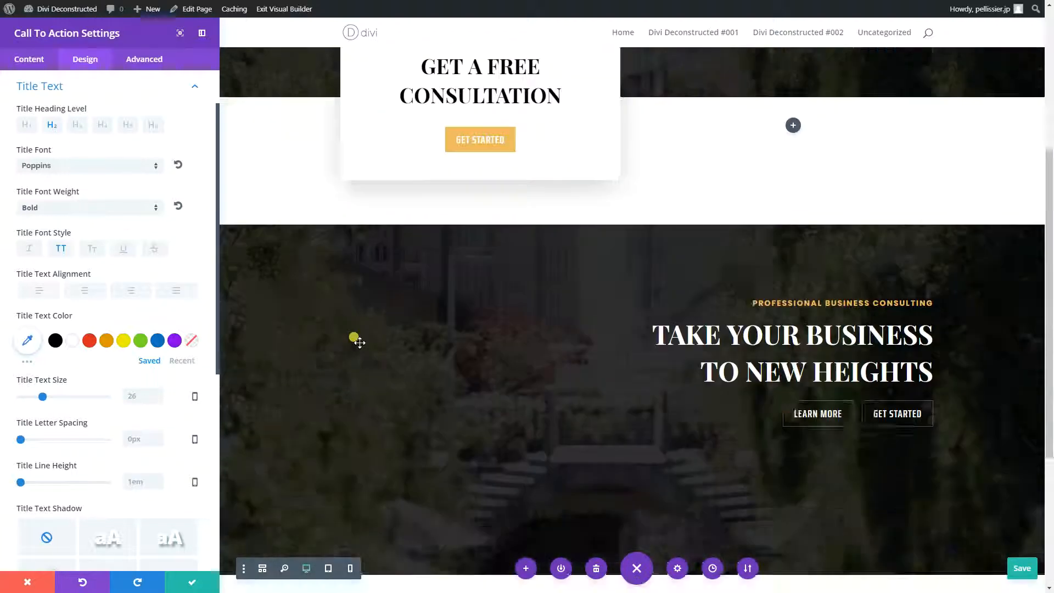
pyautogui.click(183, 361)
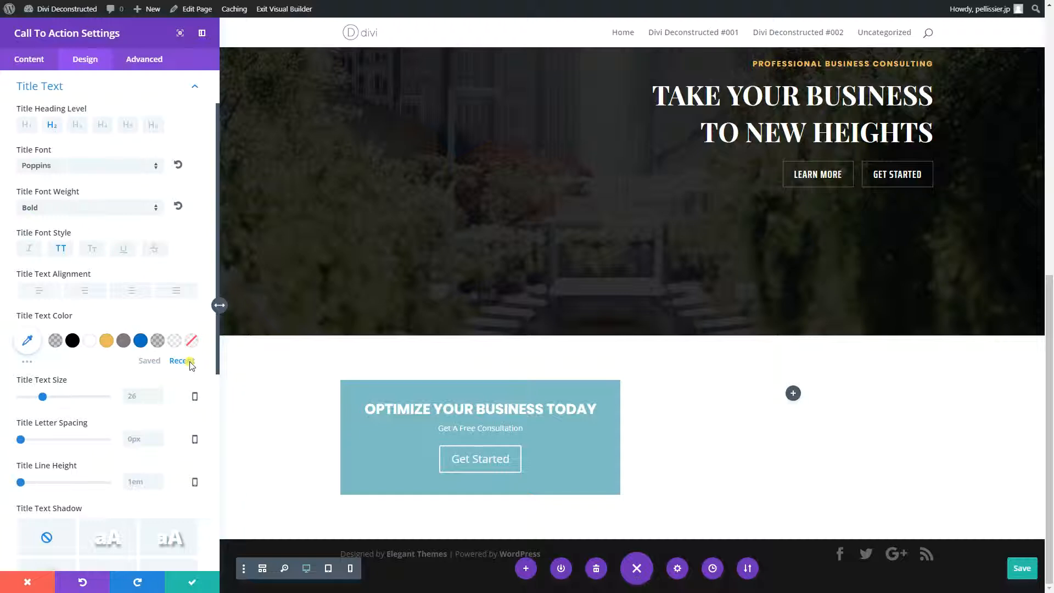
pyautogui.click(108, 342)
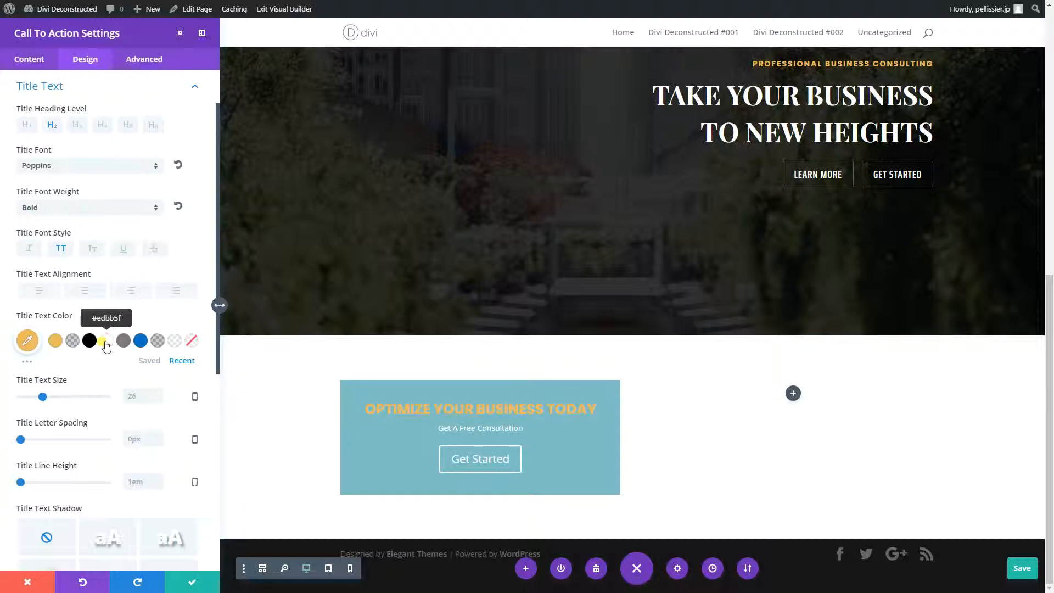
# - Set the title's text size to 14px, letter spacing to 2px and line height to 2em
pyautogui.scroll(-2, 106, 345)
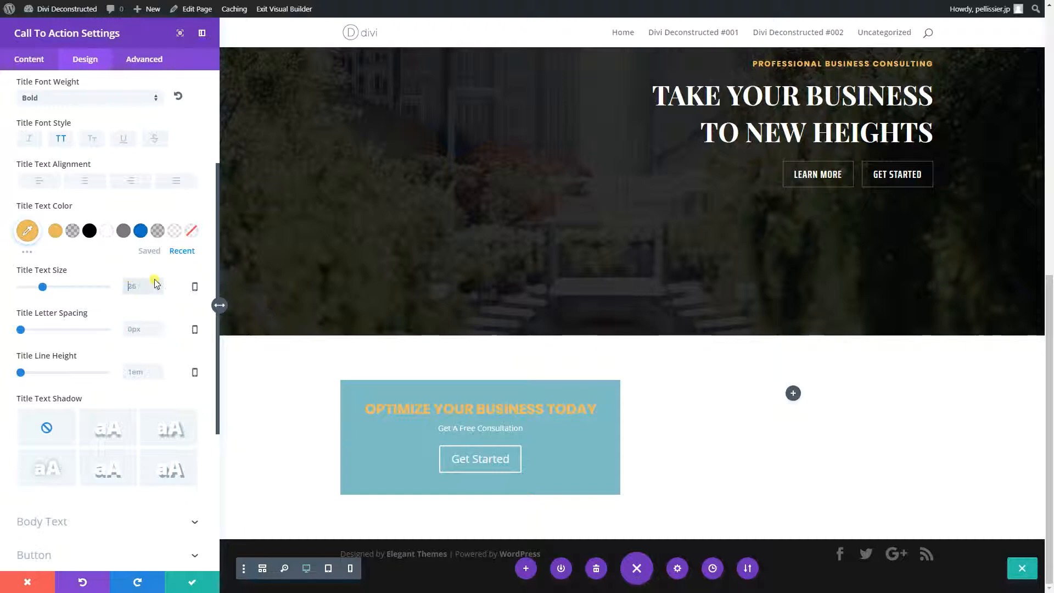
pyautogui.write('14')
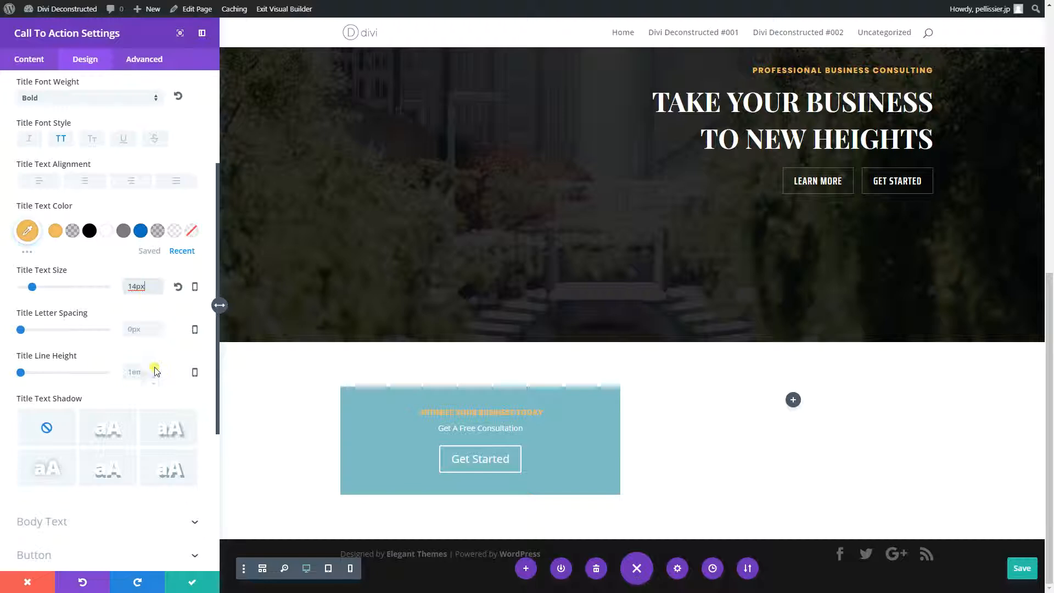
pyautogui.click(130, 329)
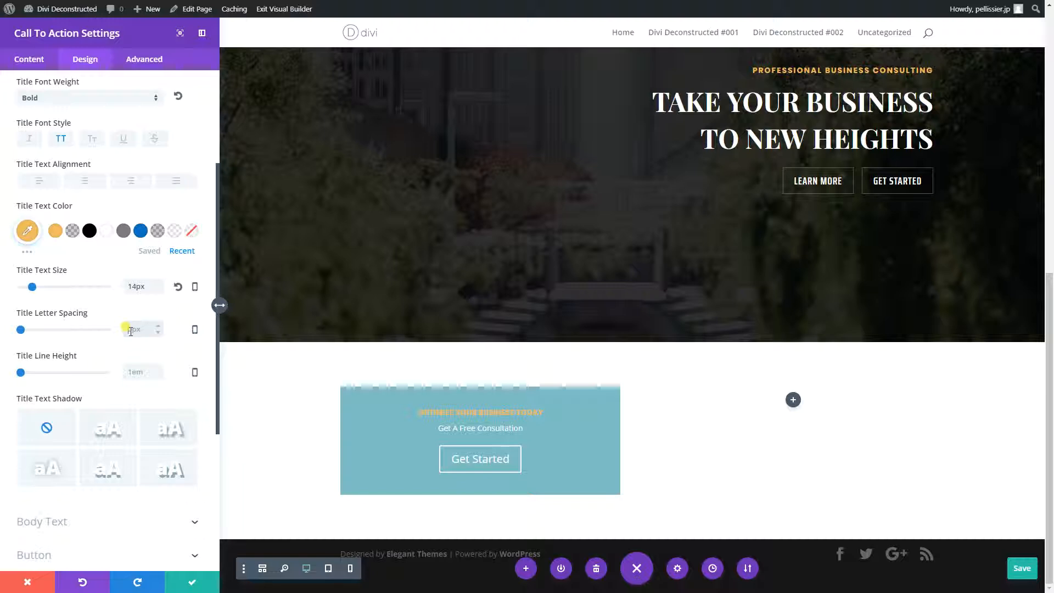
pyautogui.write('2px')
pyautogui.click(132, 372)
pyautogui.write('2em')
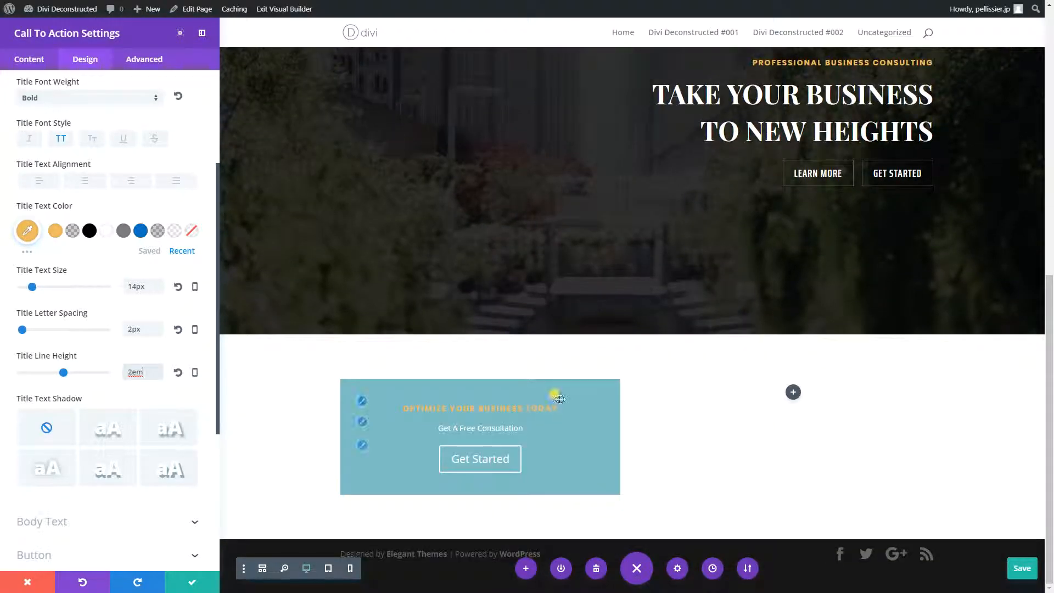
# - Add an exclamation mark to the end of the call to action's title and save the module settings
pyautogui.scroll(5, 143, 165)
pyautogui.click(42, 64)
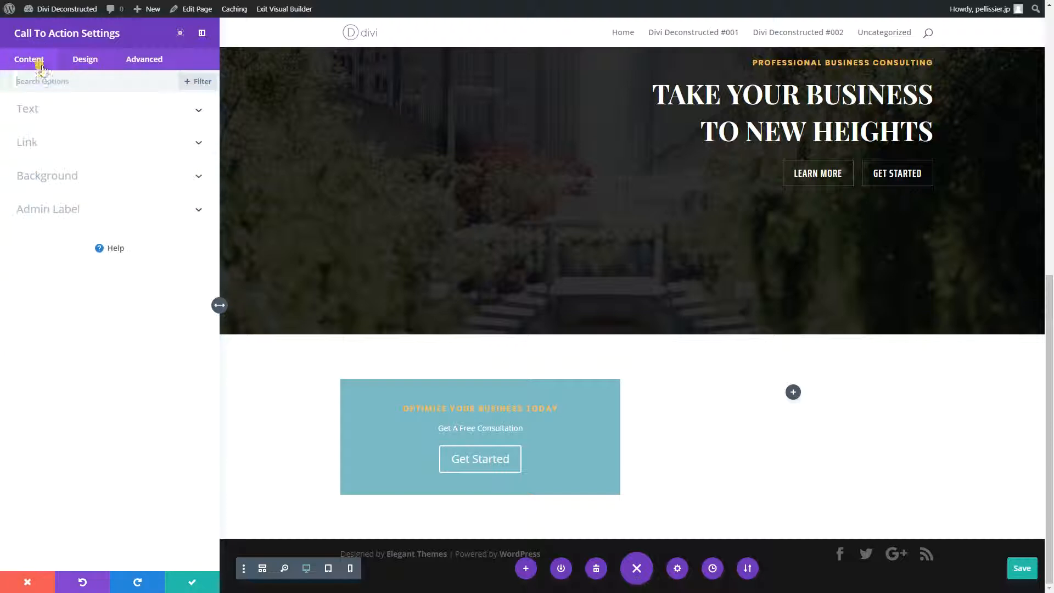
pyautogui.click(47, 109)
pyautogui.click(149, 146)
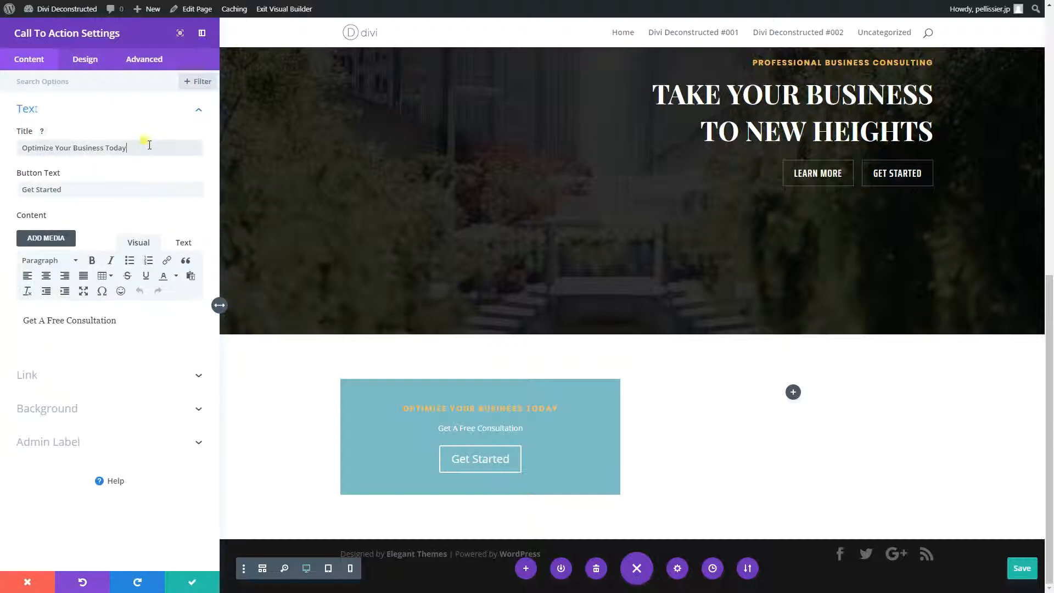
pyautogui.write('!')
pyautogui.click(177, 581)
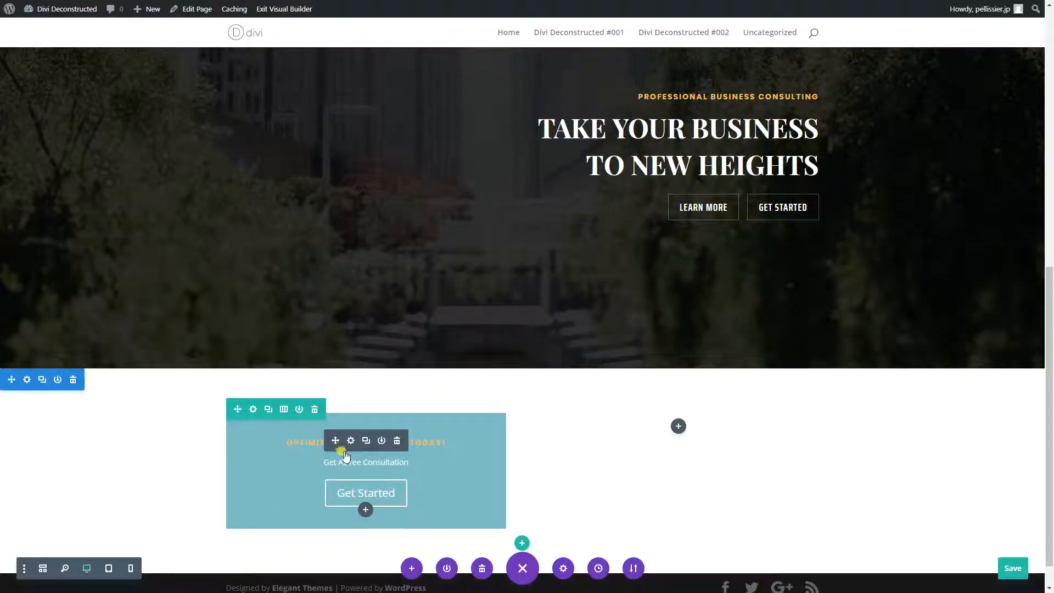
# - Style the call to action's body text in Playfair Display, bold, all uppercase and black
pyautogui.click(351, 440)
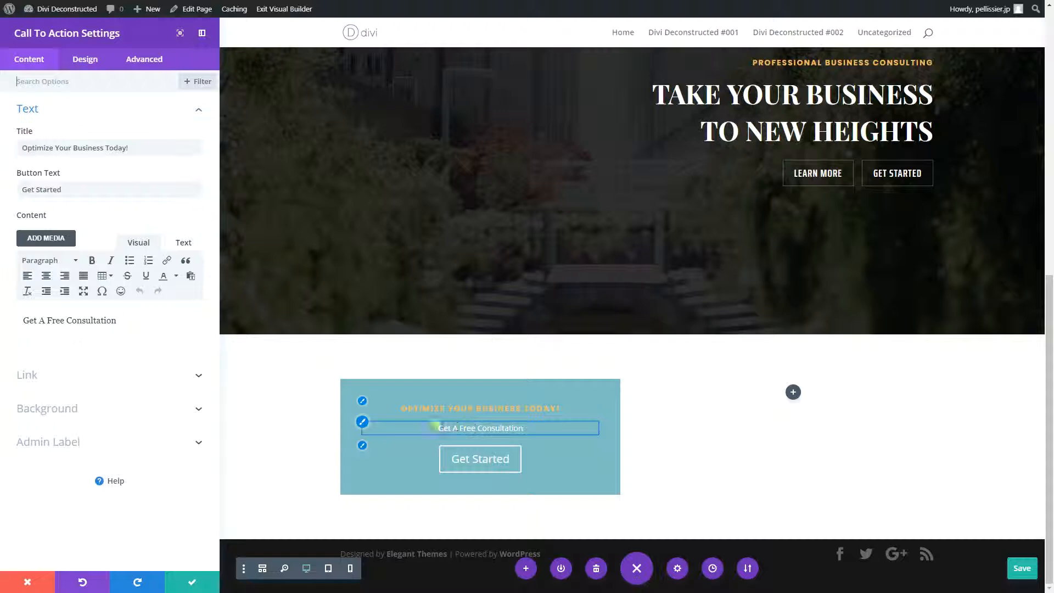
pyautogui.click(361, 424)
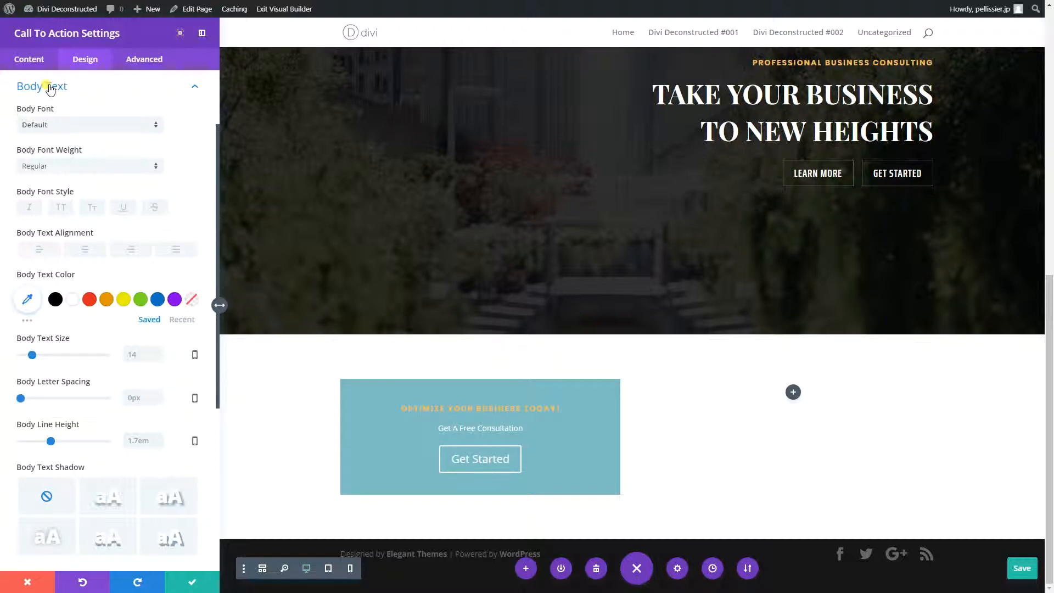
pyautogui.click(27, 127)
pyautogui.click(60, 212)
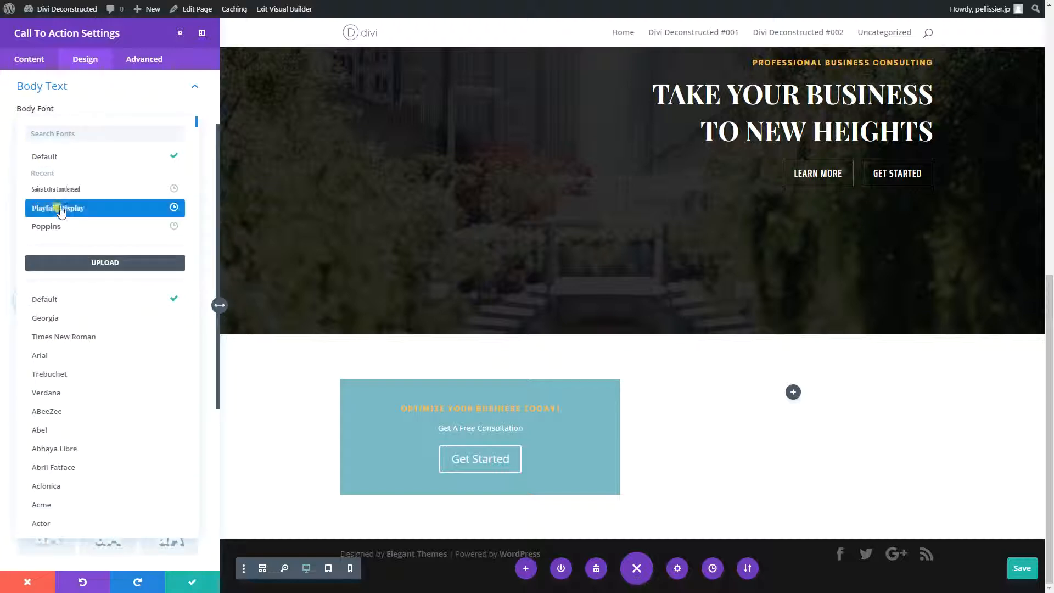
pyautogui.click(60, 211)
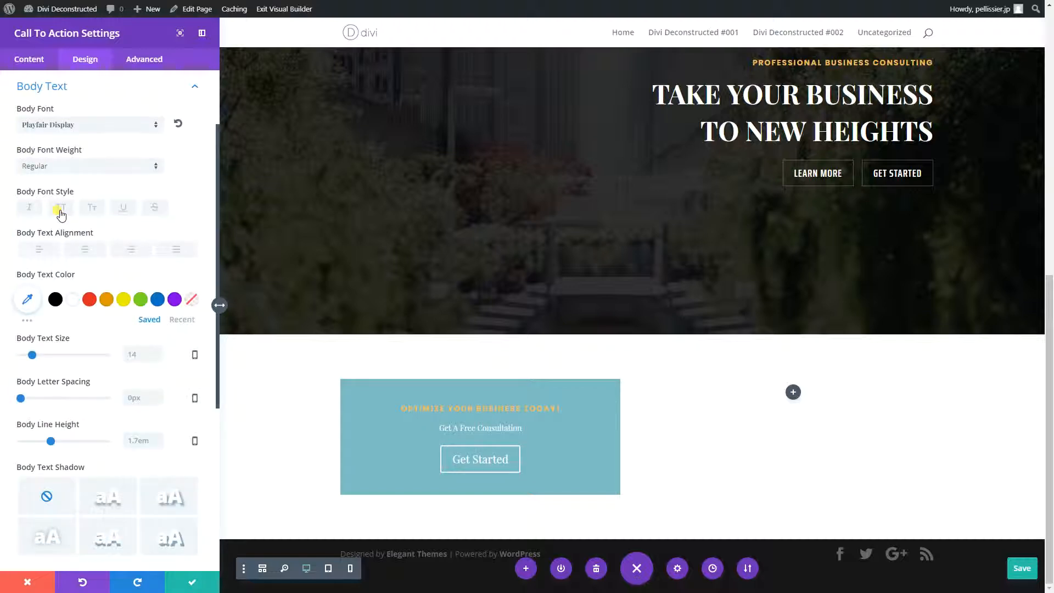
pyautogui.click(55, 167)
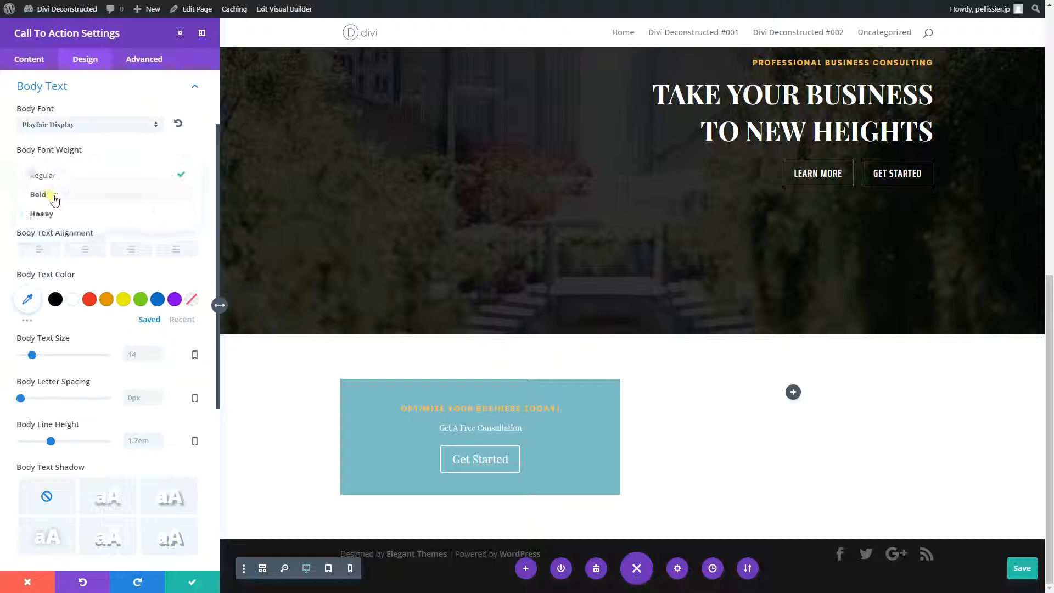
pyautogui.click(54, 200)
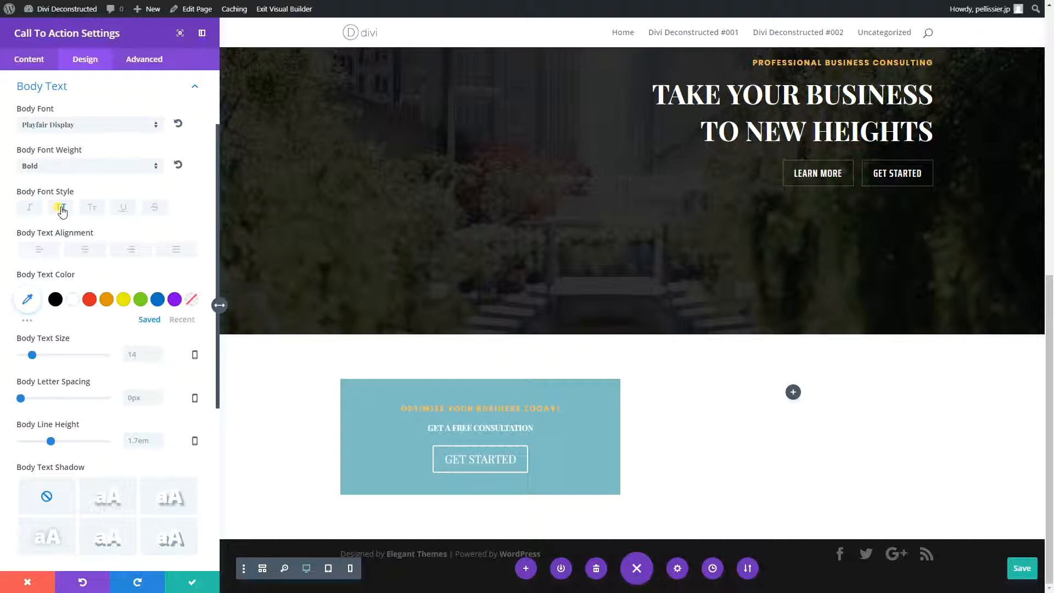
pyautogui.click(56, 299)
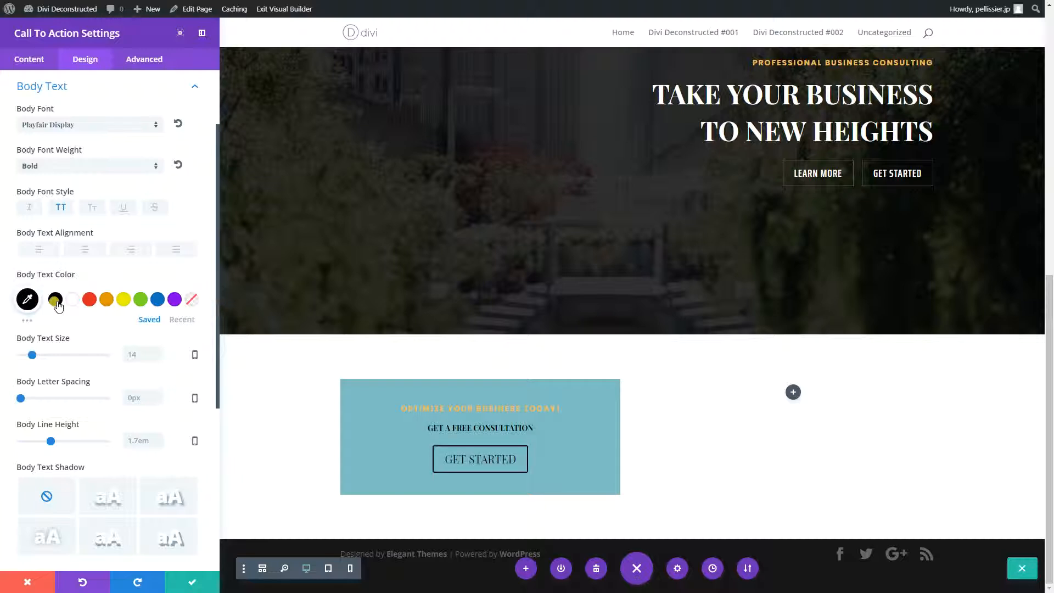
# - Set the body text size to 38px and its line height to 1.4em
pyautogui.click(132, 354)
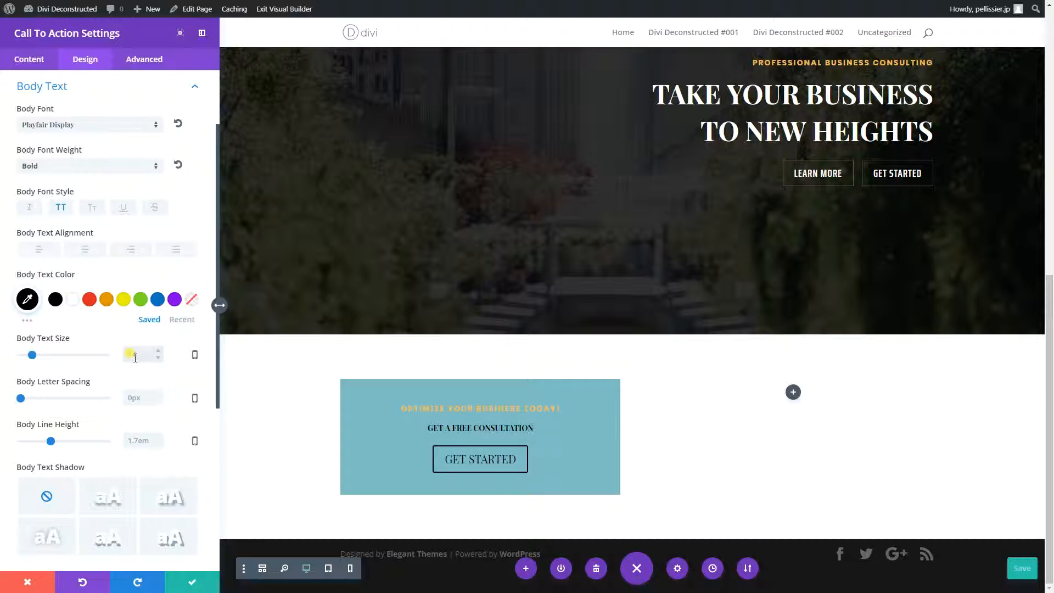
pyautogui.write('30px')
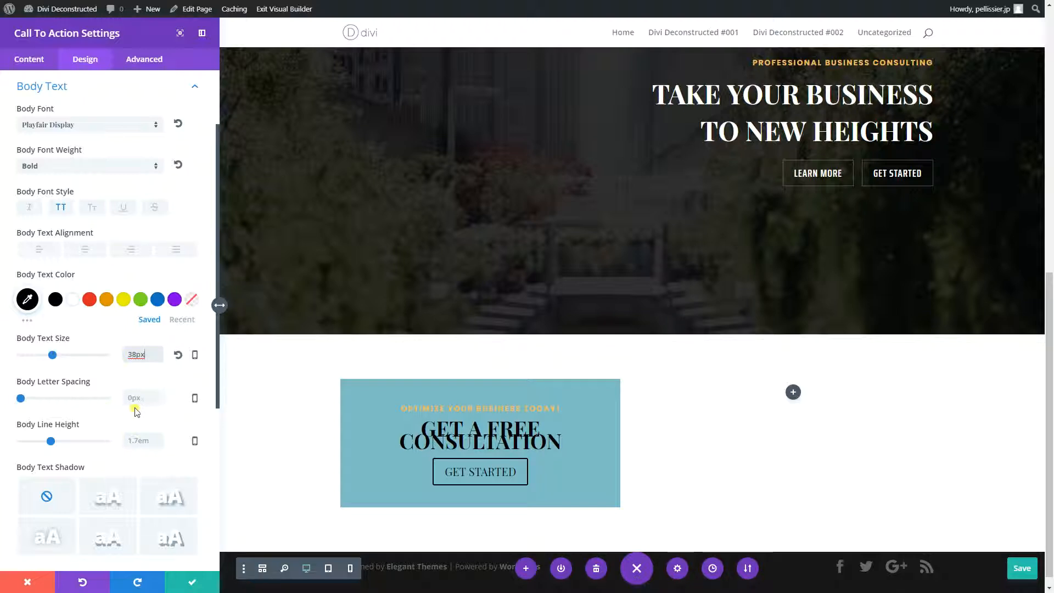
pyautogui.click(136, 444)
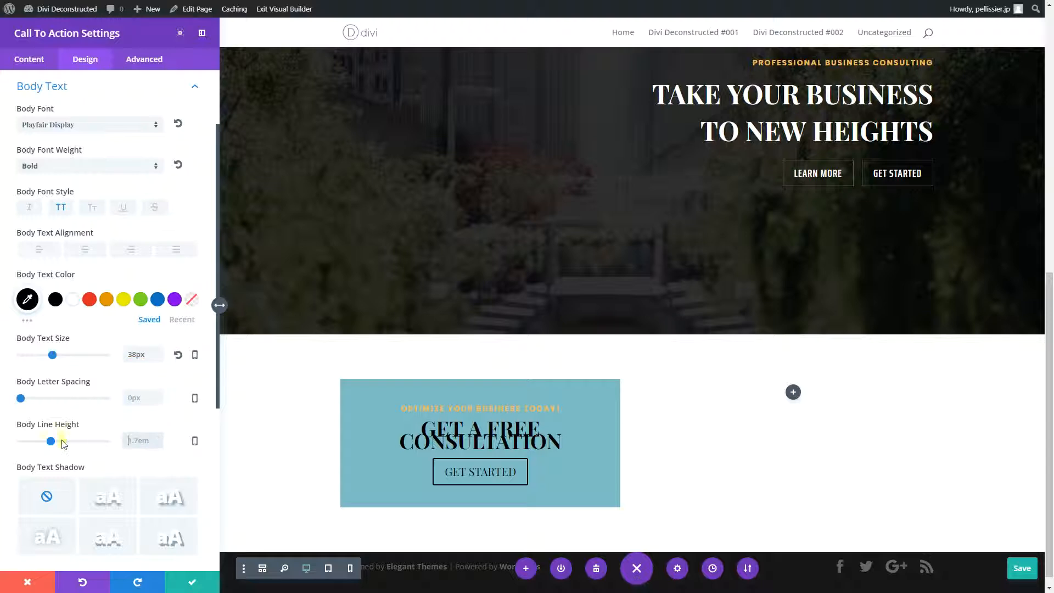
pyautogui.moveTo(51, 441); pyautogui.dragTo(37, 446)
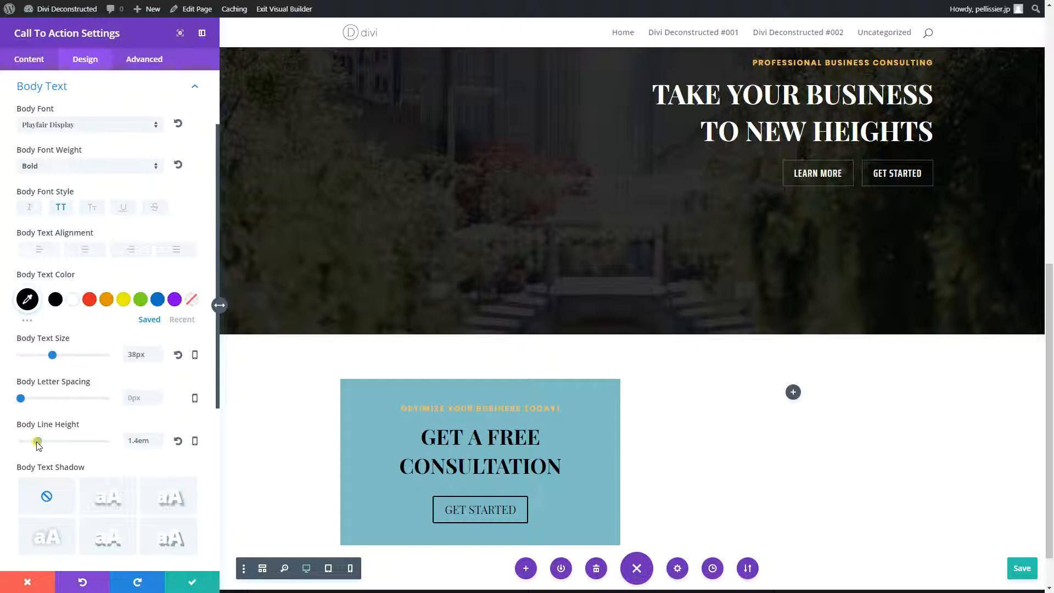
pyautogui.click(127, 439)
pyautogui.scroll(-6, 443, 370)
pyautogui.moveTo(456, 314); pyautogui.dragTo(503, 287)
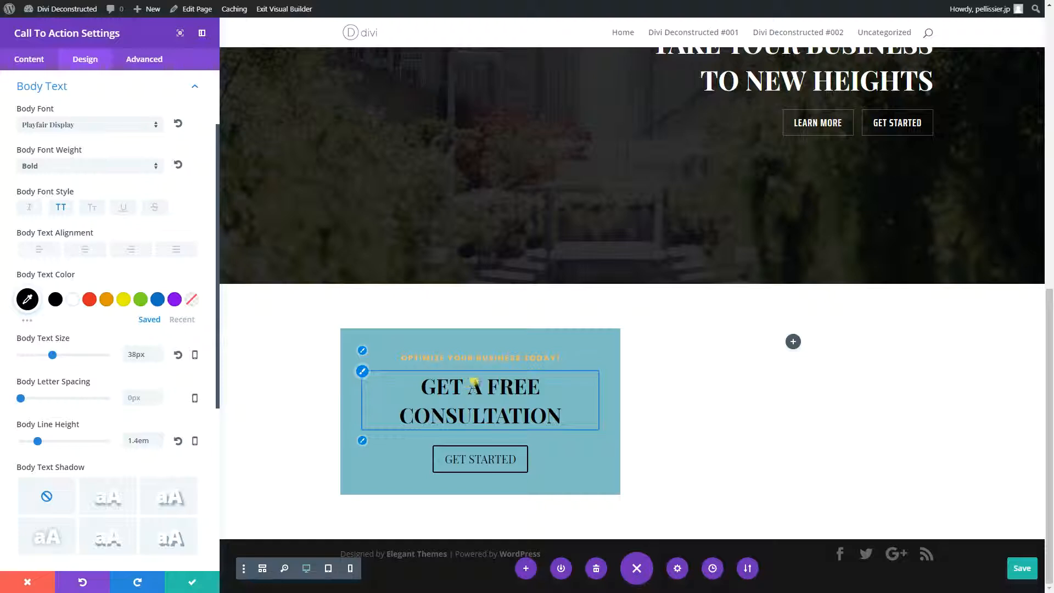
# - Enable custom styles for the call to action's button and set its text color to white #ffffff
pyautogui.click(362, 441)
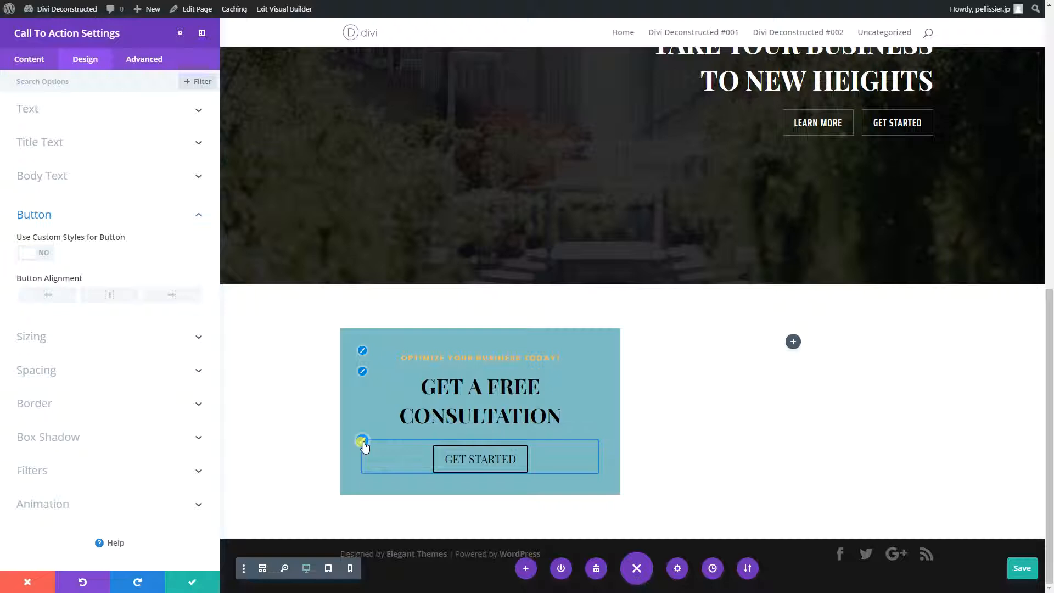
pyautogui.click(45, 254)
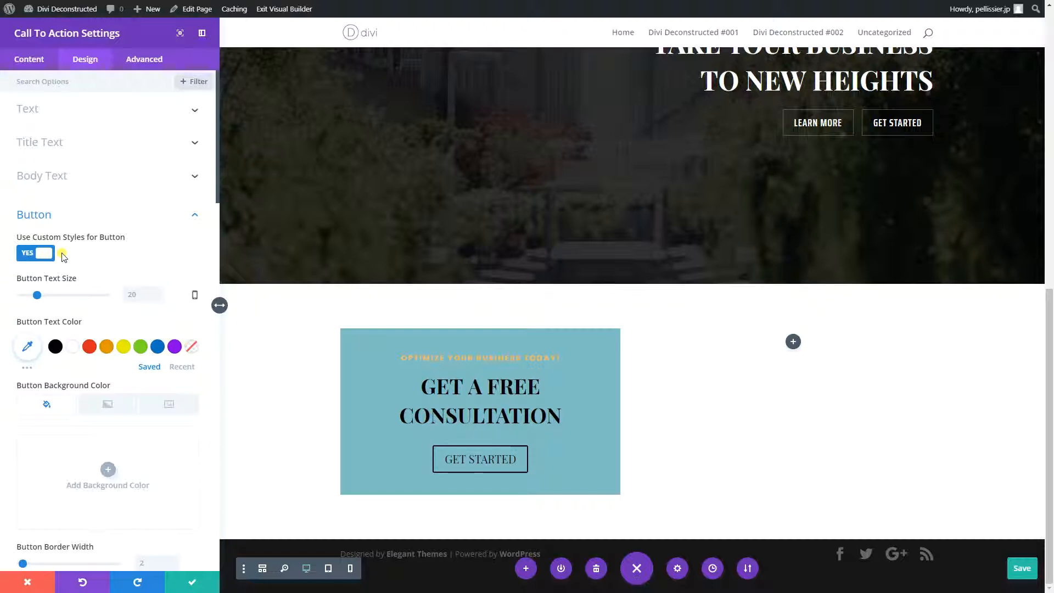
pyautogui.click(72, 347)
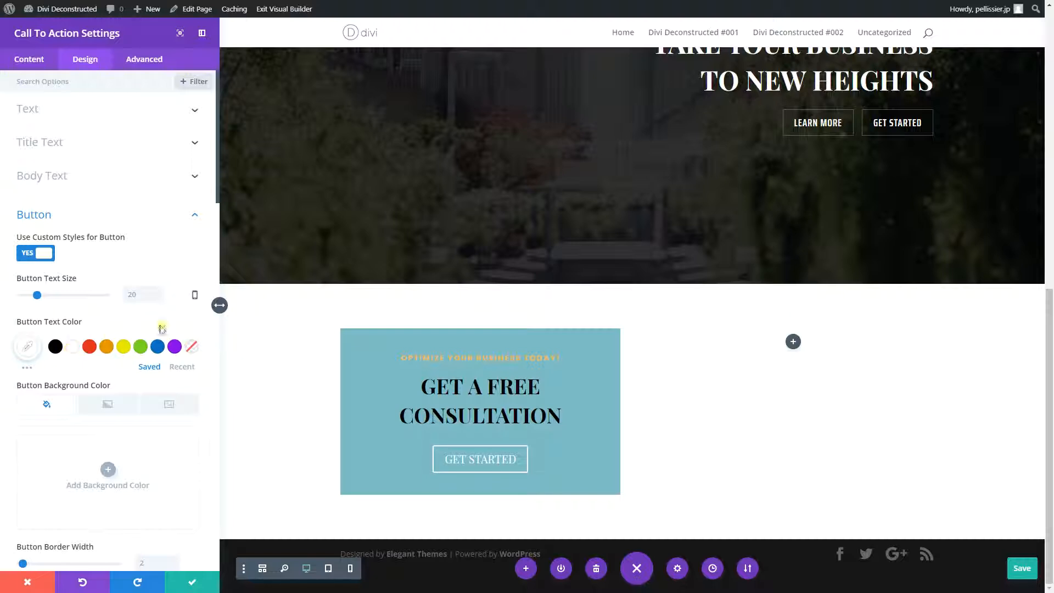
pyautogui.scroll(7, 345, 269)
pyautogui.scroll(-7, 466, 263)
pyautogui.scroll(-2, 96, 362)
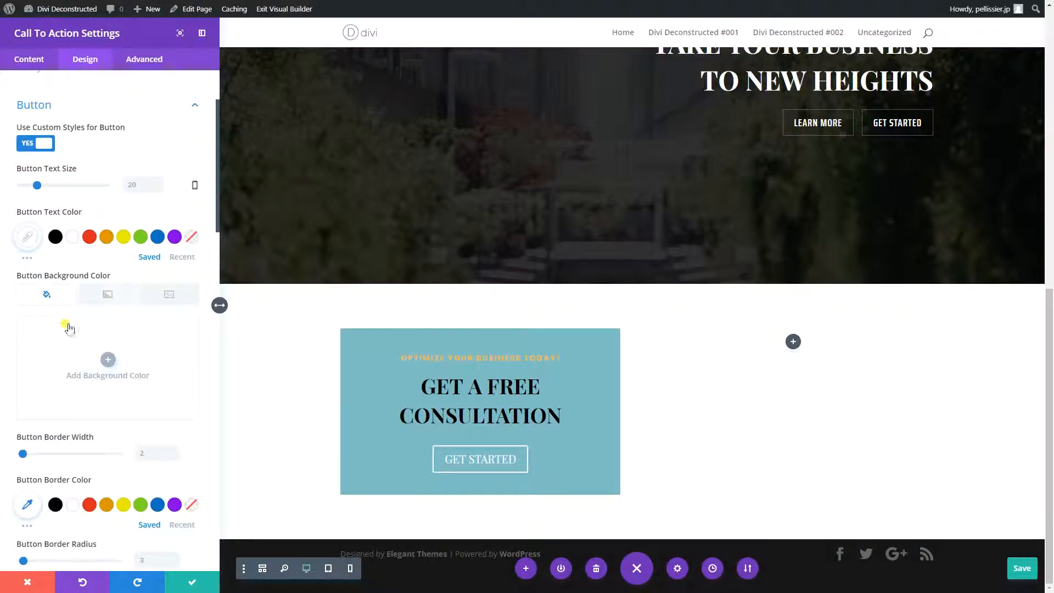
pyautogui.click(109, 360)
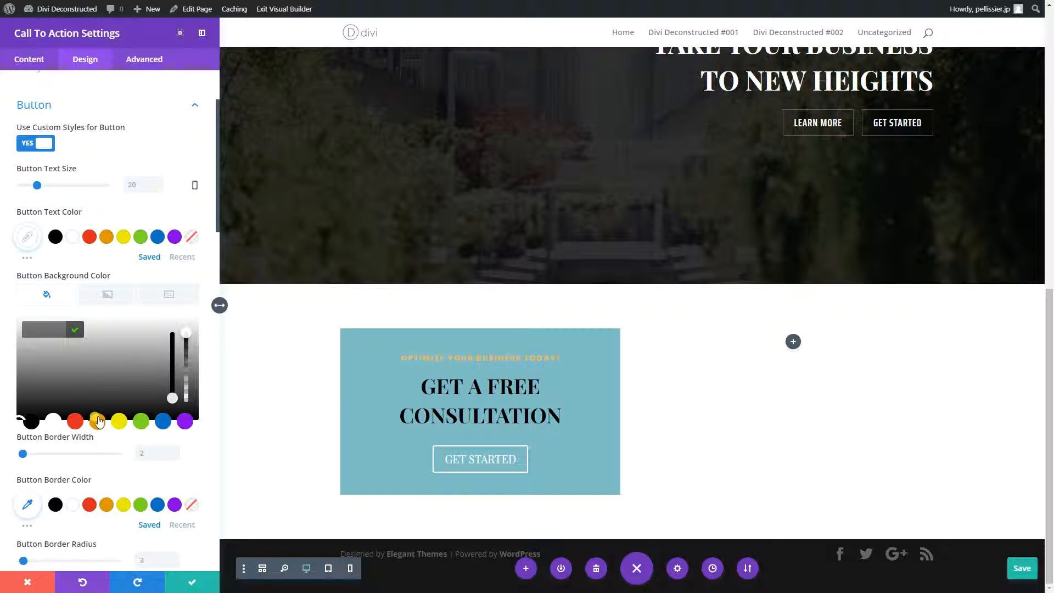
pyautogui.click(47, 297)
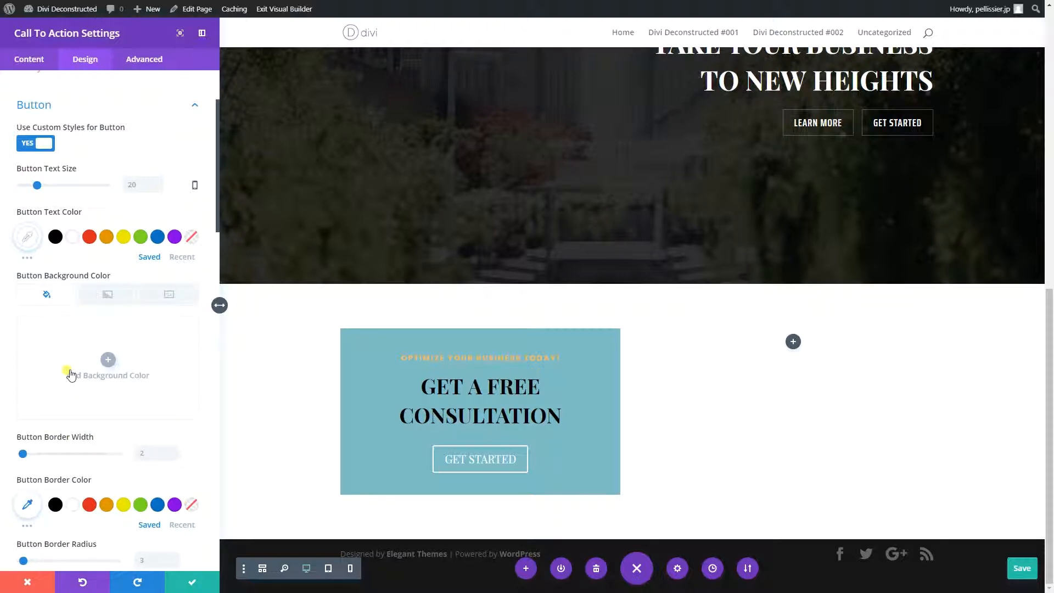
pyautogui.scroll(2, 132, 359)
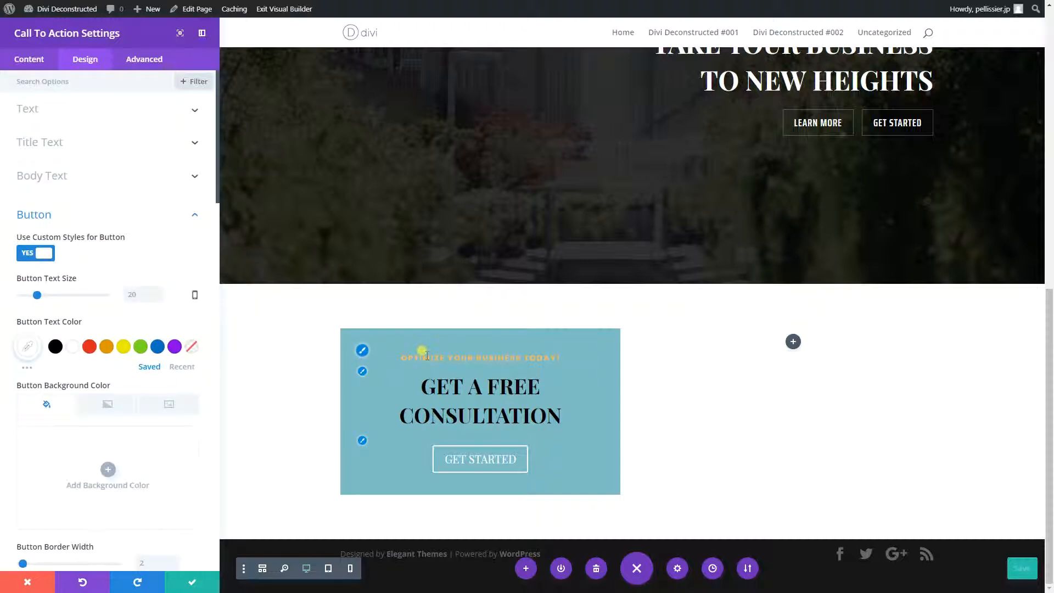
# - Copy the title's gold color #edbb5f and apply it as the button's background color
pyautogui.click(363, 353)
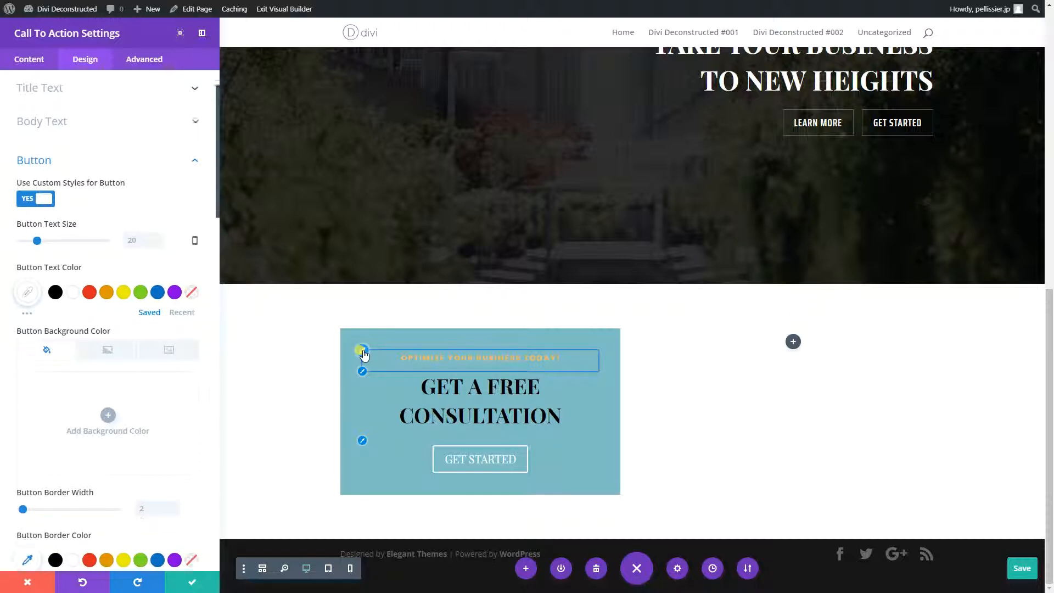
pyautogui.click(28, 344)
pyautogui.click(28, 343)
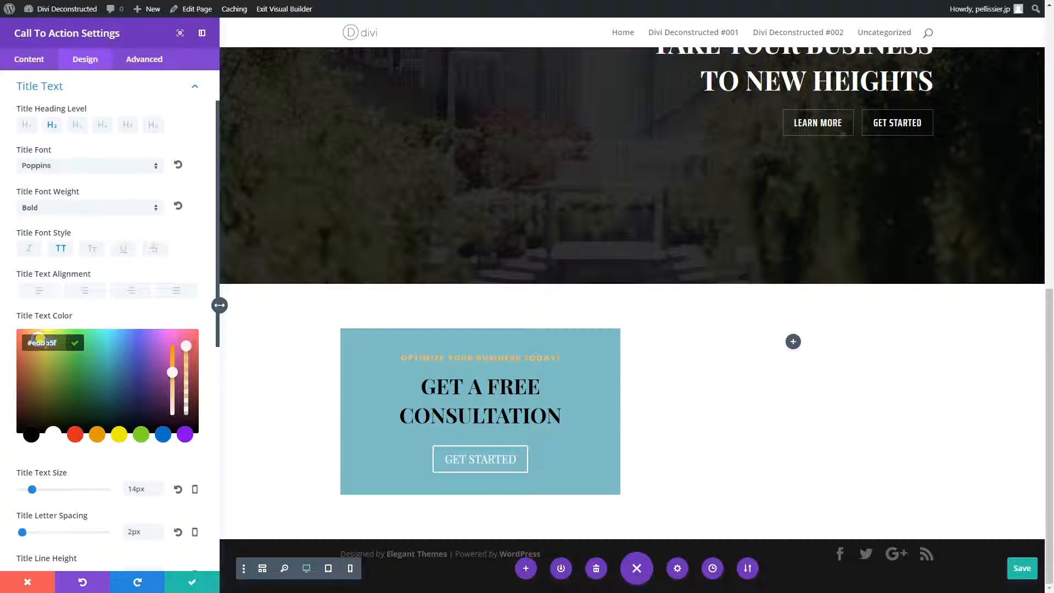
pyautogui.click(360, 440)
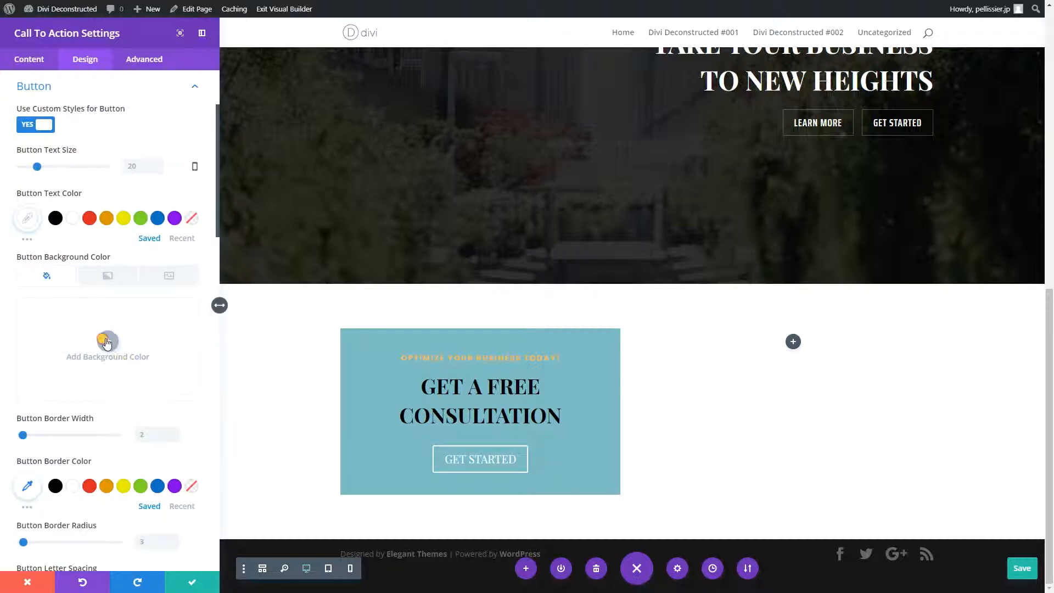
pyautogui.click(105, 339)
pyautogui.click(43, 303)
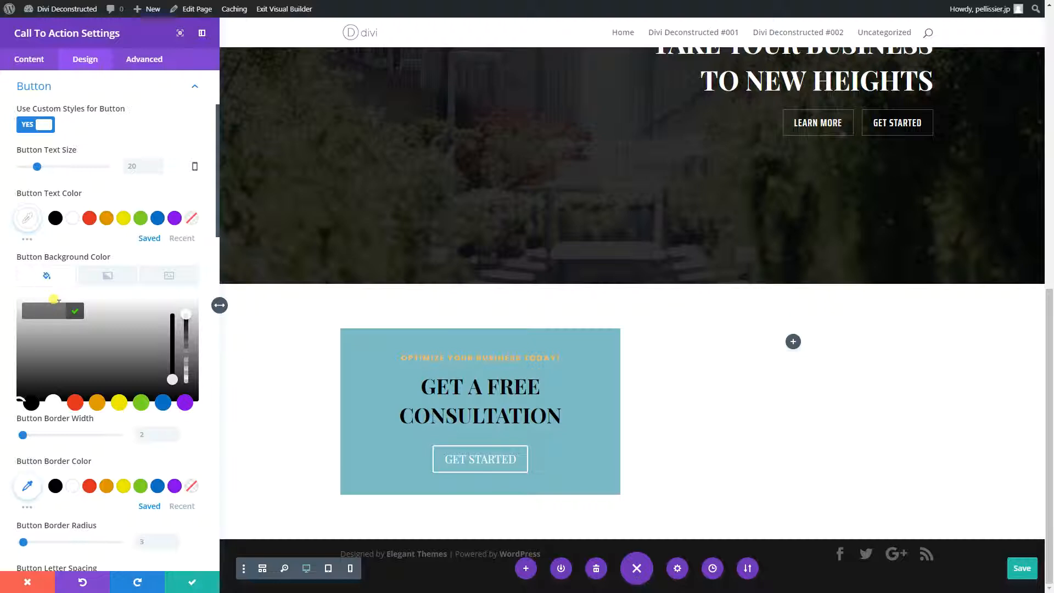
pyautogui.write('#edbb5f')
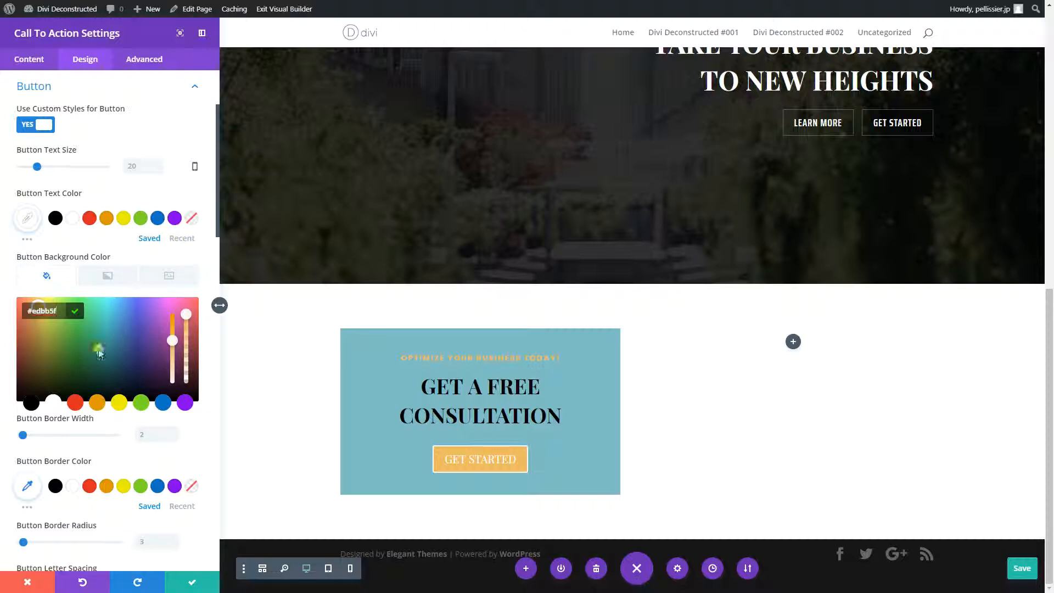
pyautogui.click(11, 342)
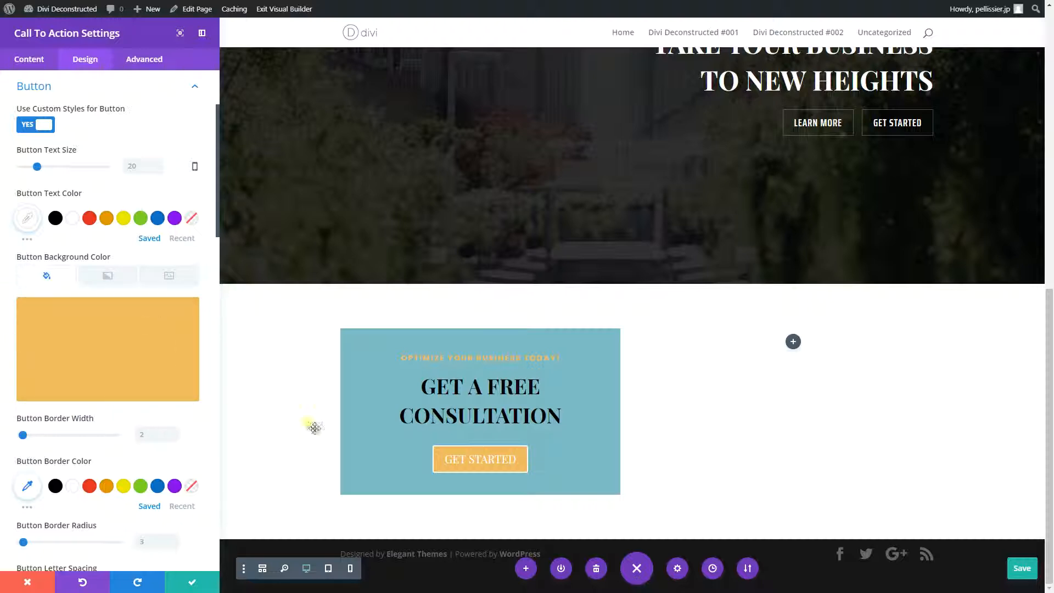
# - Set the button's border width and border radius to 0px
pyautogui.scroll(-1, 55, 425)
pyautogui.scroll(-3, 55, 425)
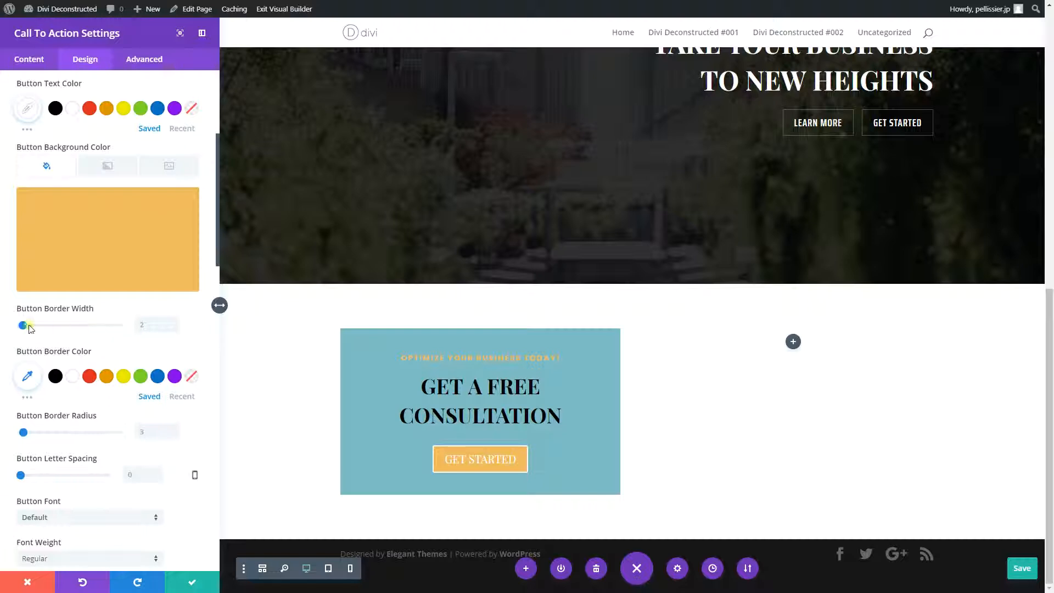
pyautogui.click(142, 324)
pyautogui.write('0px')
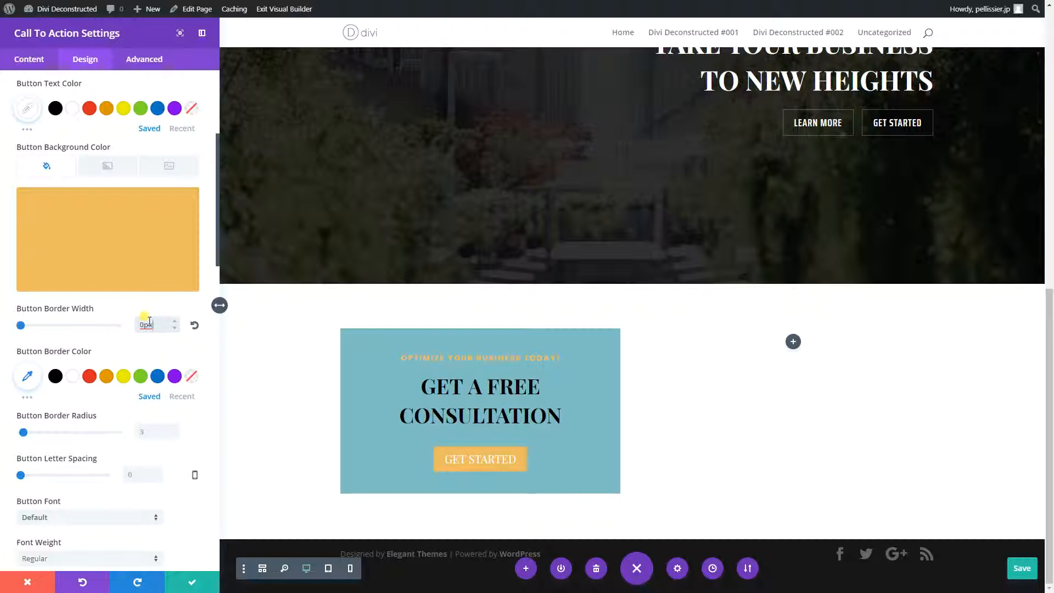
pyautogui.click(146, 431)
pyautogui.write('0px')
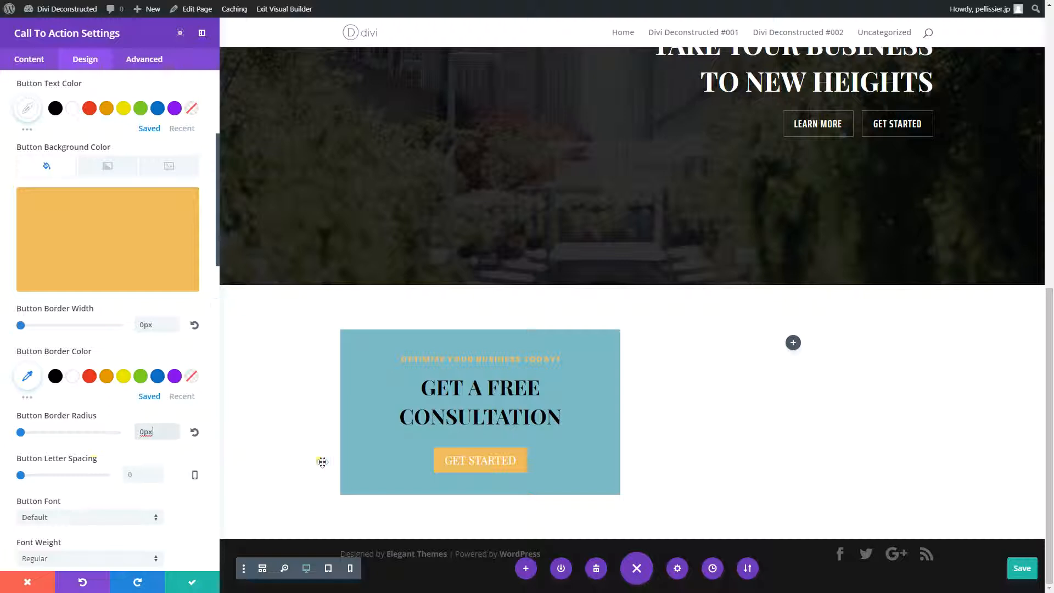
# - Set the button's letter spacing to 1px and its font to Saira Extra Condensed
pyautogui.click(133, 471)
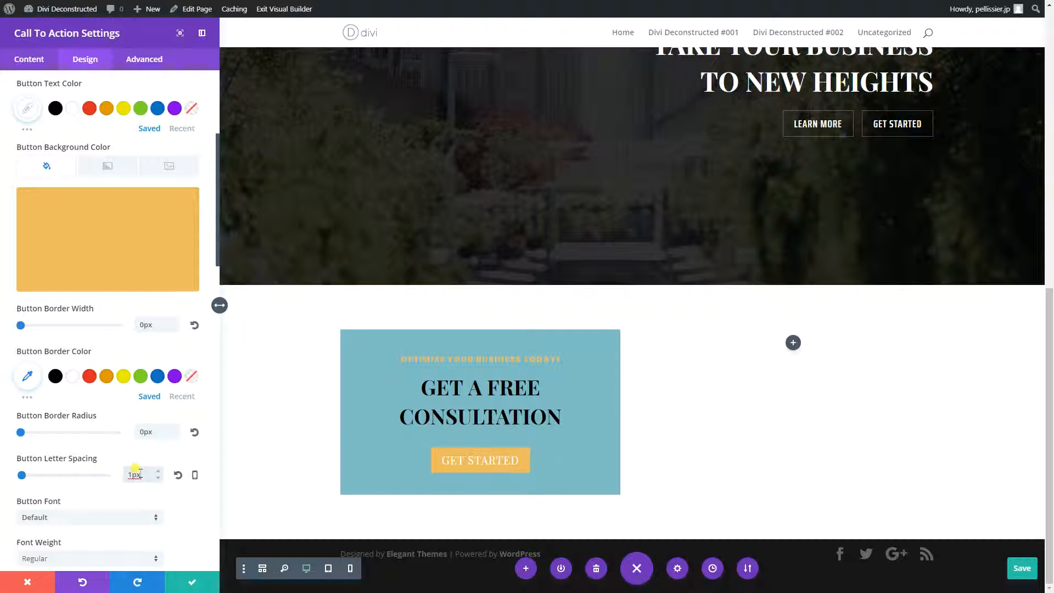
pyautogui.scroll(-2, 96, 435)
pyautogui.click(87, 407)
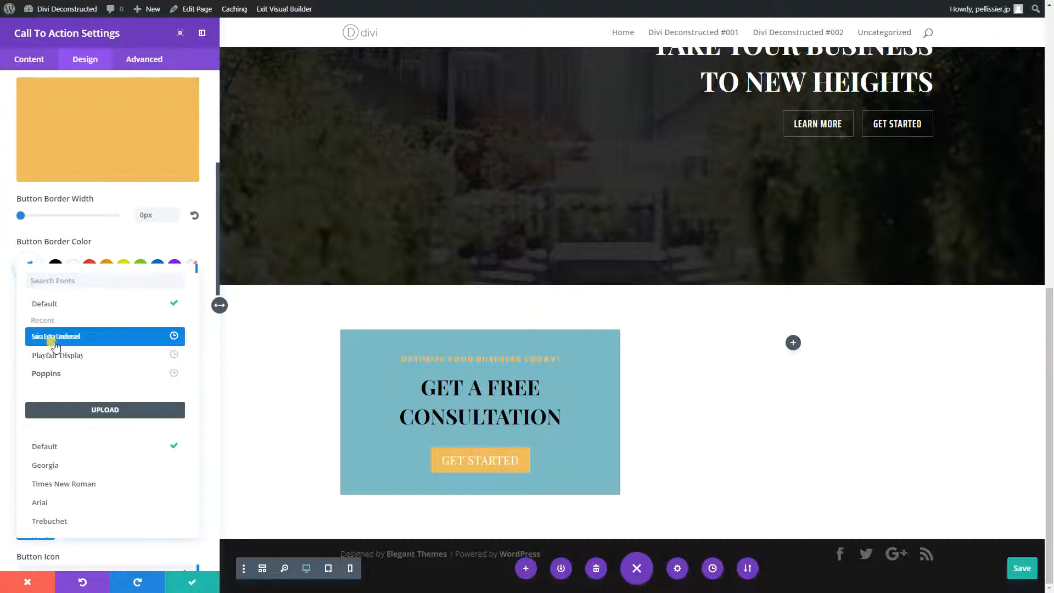
pyautogui.click(55, 337)
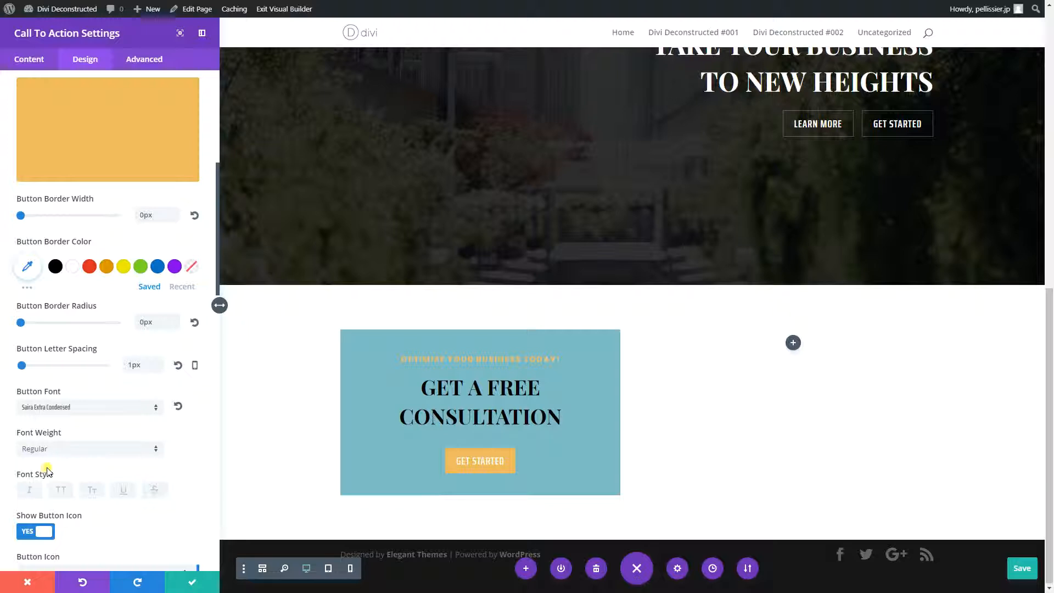
# - Make the button text Semi Bold and uppercase, and turn off the button icon
pyautogui.click(41, 450)
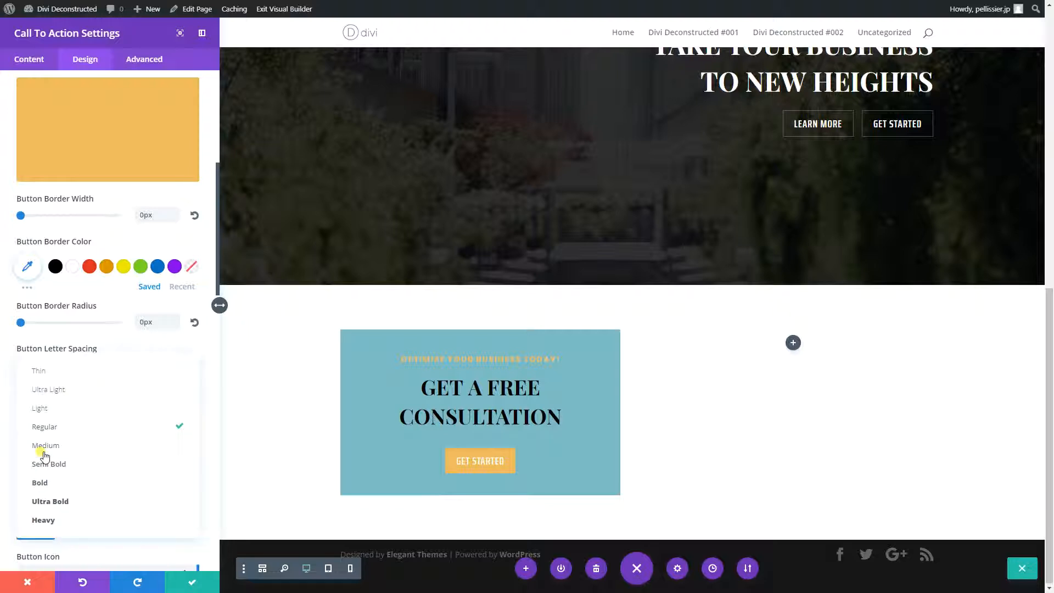
pyautogui.click(47, 462)
pyautogui.scroll(-3, 49, 464)
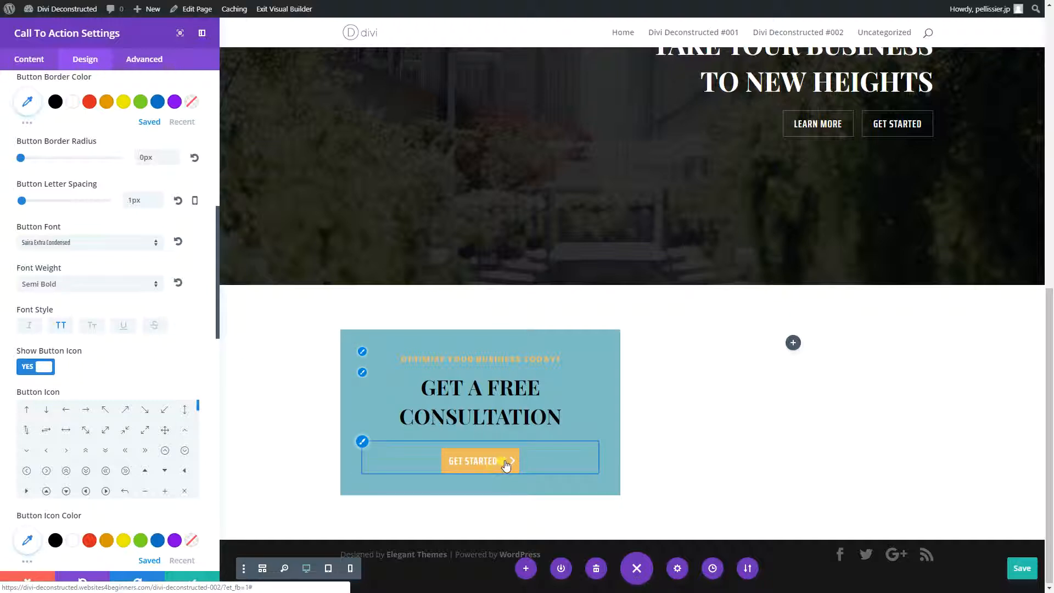
pyautogui.click(40, 366)
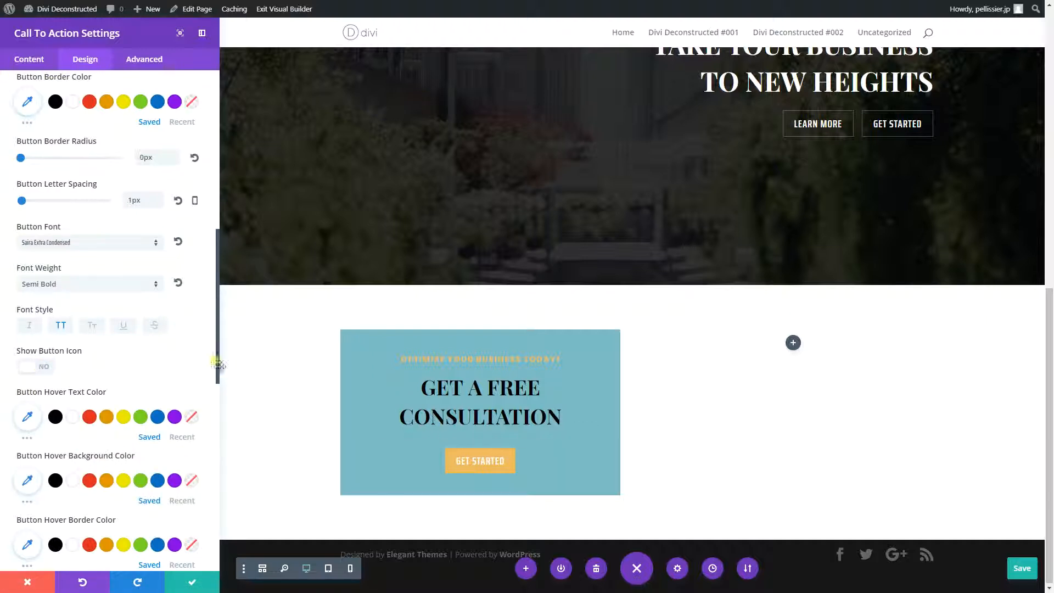
# - Set the button's hover border radius to 1px and save the call to action settings
pyautogui.scroll(-3, 83, 400)
pyautogui.scroll(-1, 83, 400)
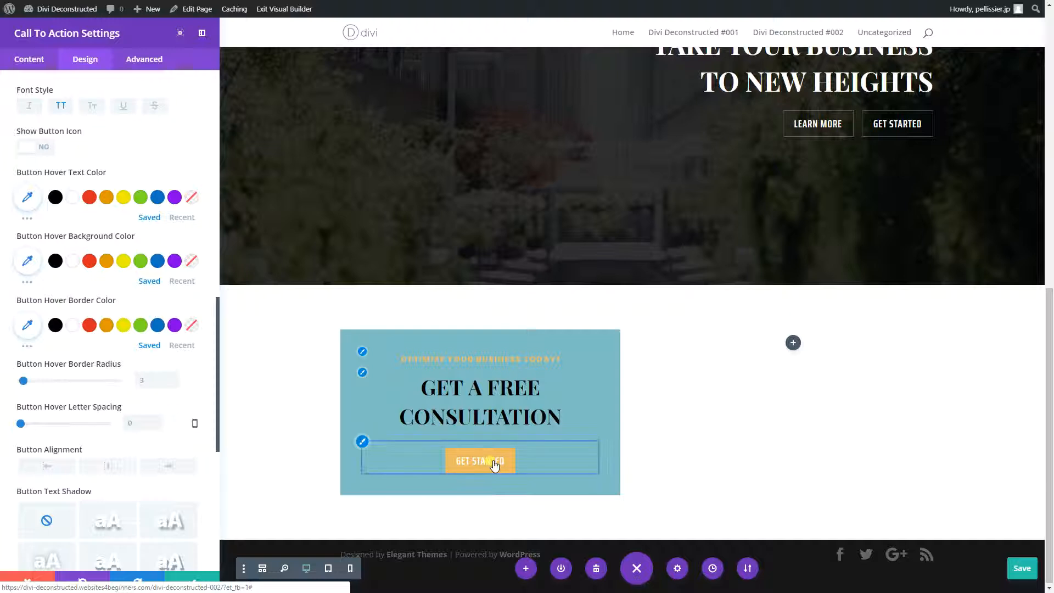
pyautogui.click(151, 378)
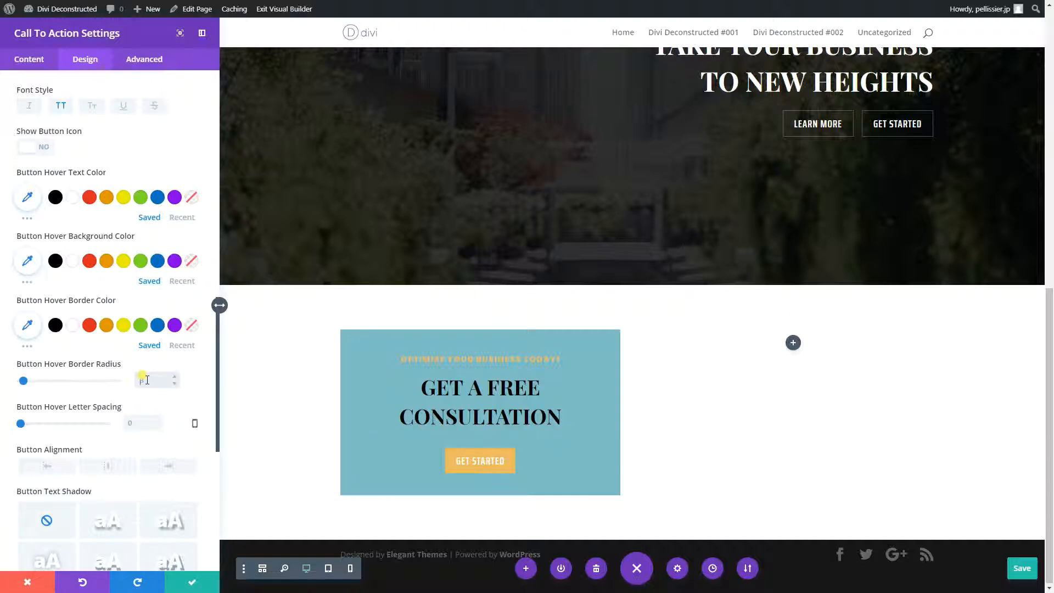
pyautogui.write('1')
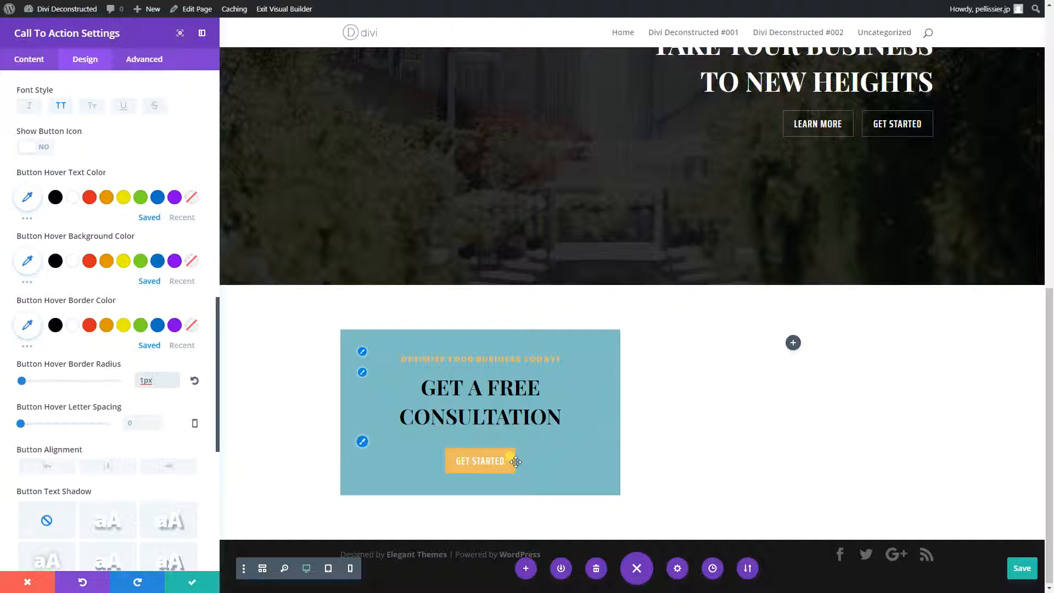
pyautogui.click(192, 582)
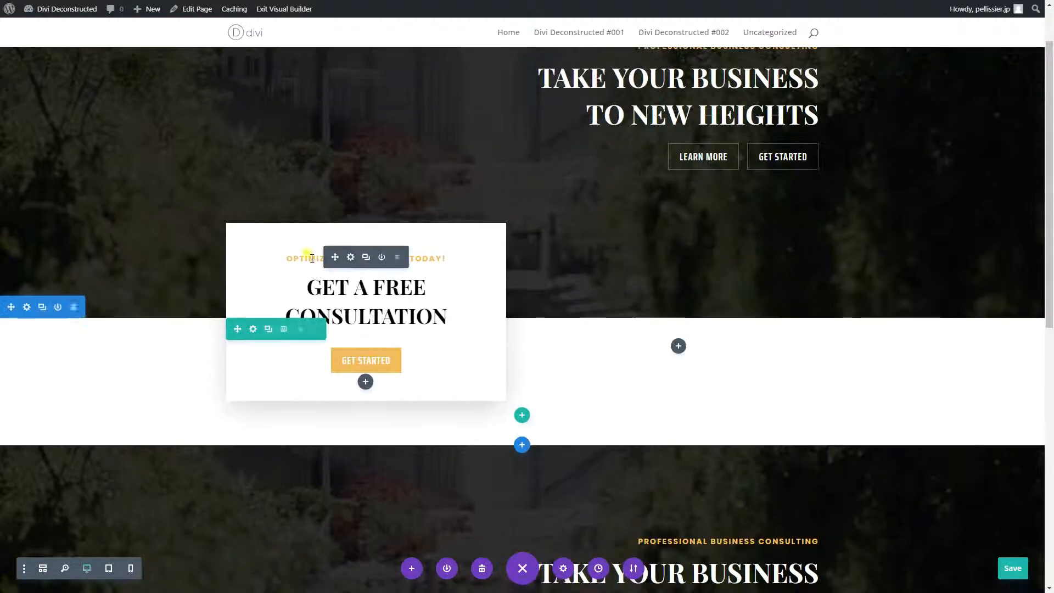
# - Change the background color of the recreated call to action card to white #ffffff
pyautogui.scroll(-10, 437, 357)
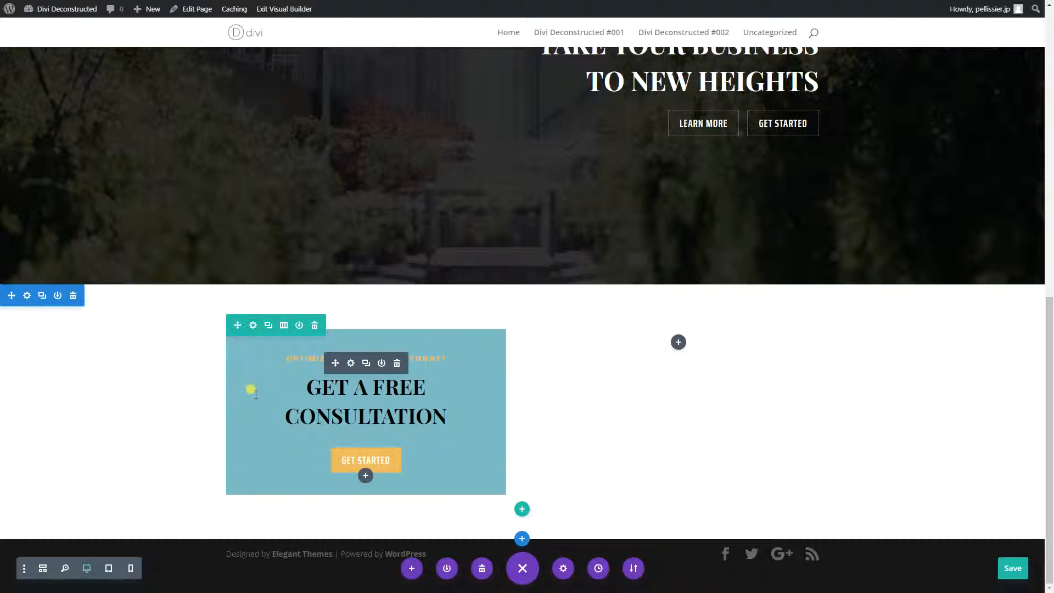
pyautogui.click(351, 362)
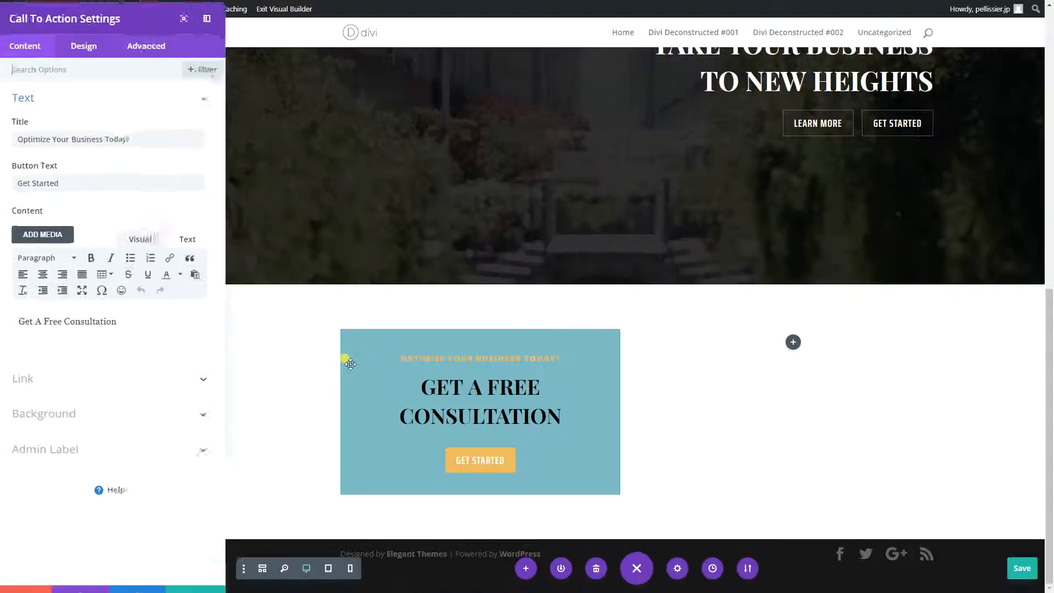
pyautogui.click(88, 61)
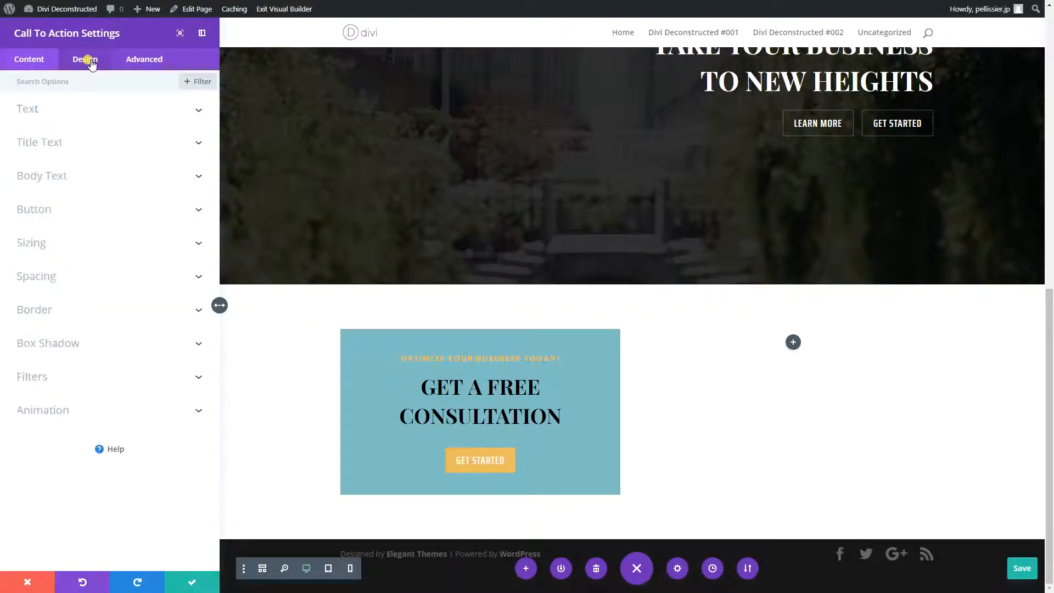
pyautogui.click(39, 63)
pyautogui.click(59, 411)
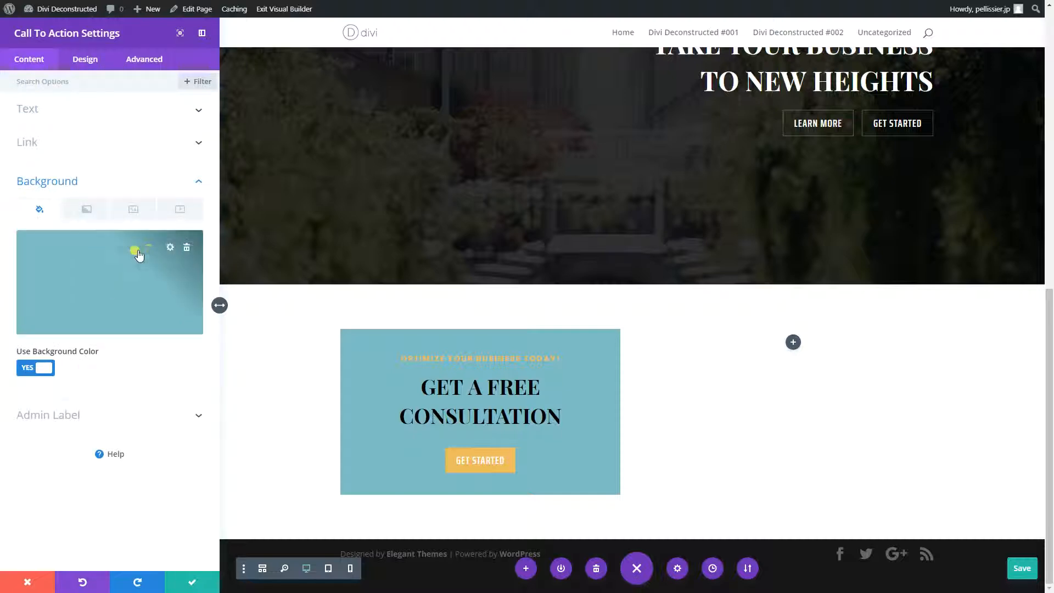
pyautogui.click(126, 272)
pyautogui.click(55, 335)
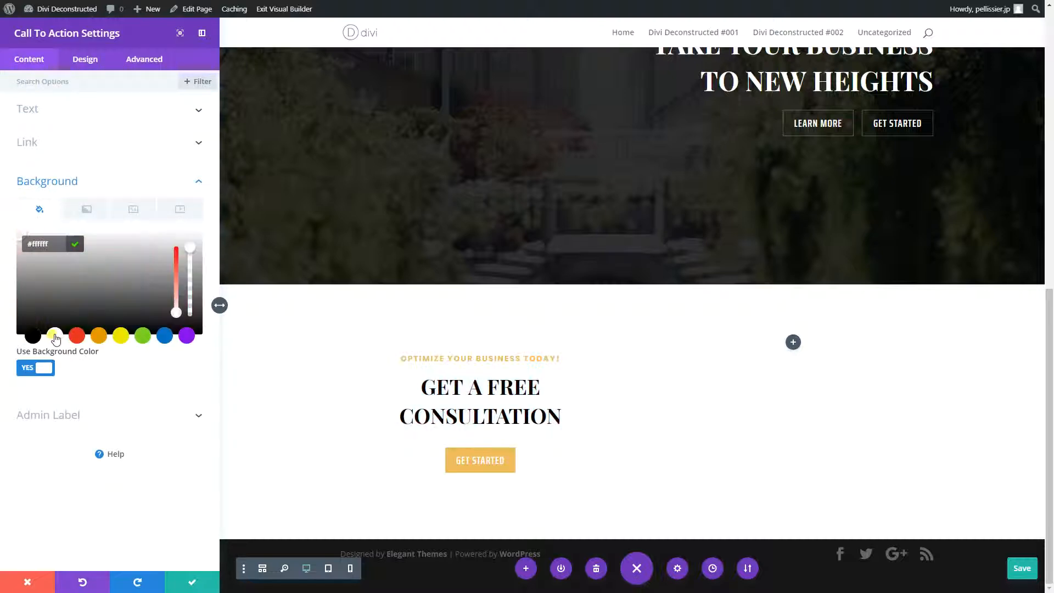
pyautogui.click(266, 387)
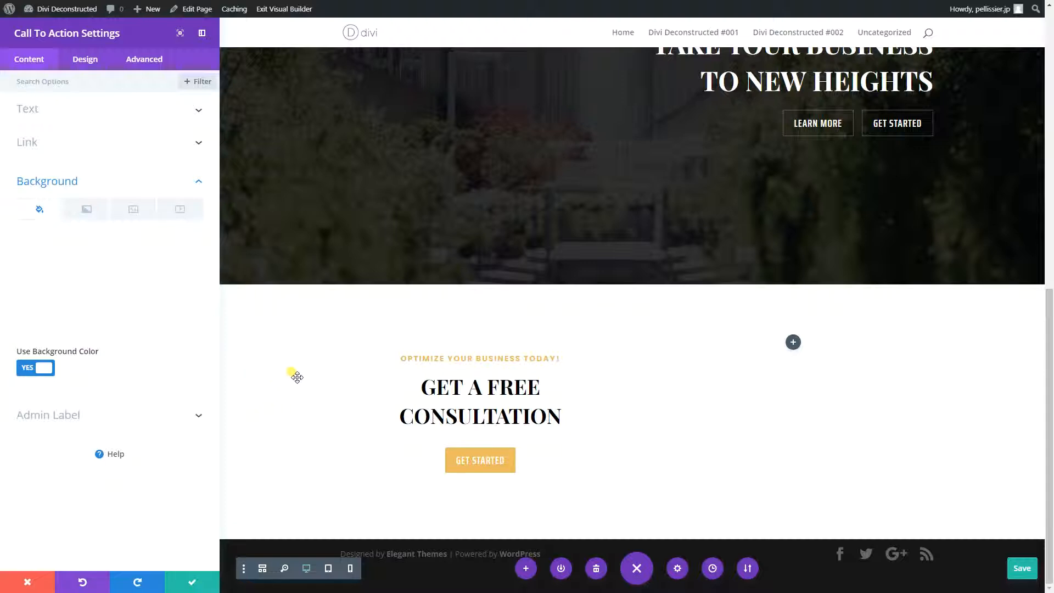
# - Compare the recreated card with the original further up the page, and save the call to action settings
pyautogui.scroll(6, 298, 379)
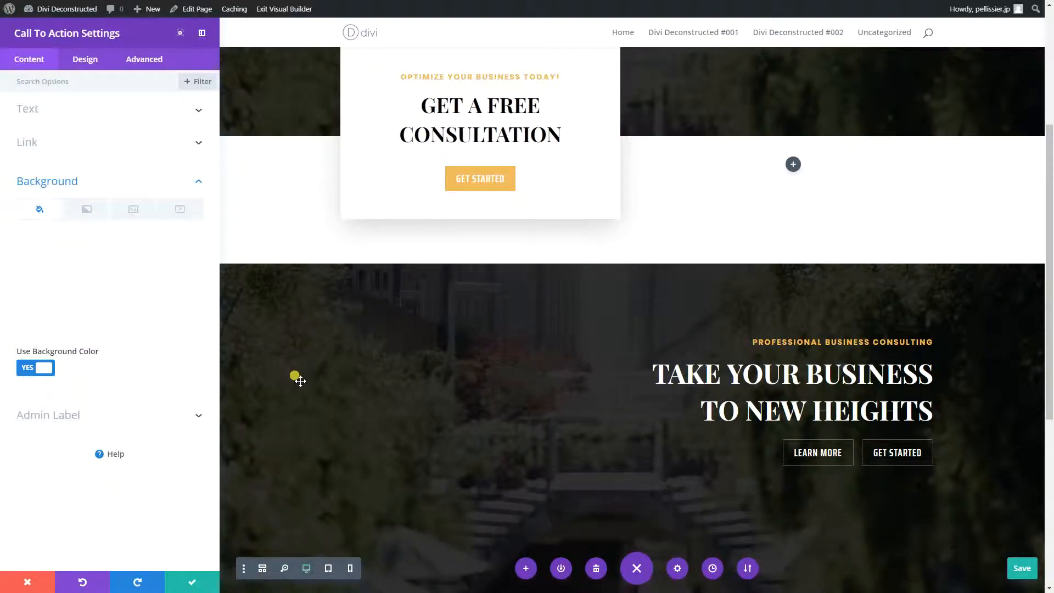
pyautogui.scroll(5, 299, 381)
pyautogui.scroll(3, 301, 380)
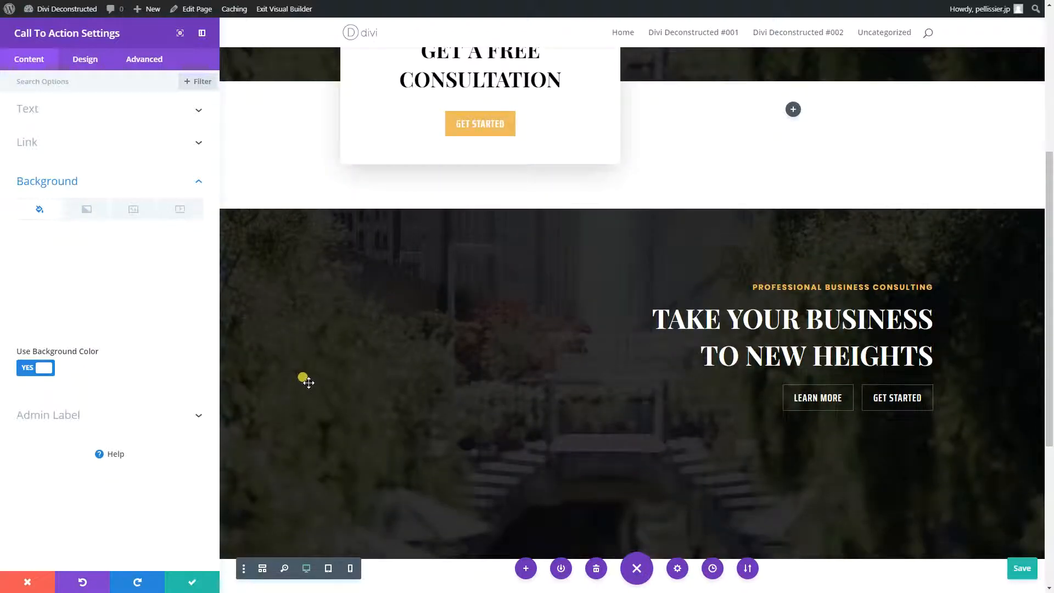
pyautogui.scroll(3, 308, 379)
pyautogui.scroll(-3, 321, 382)
pyautogui.click(187, 579)
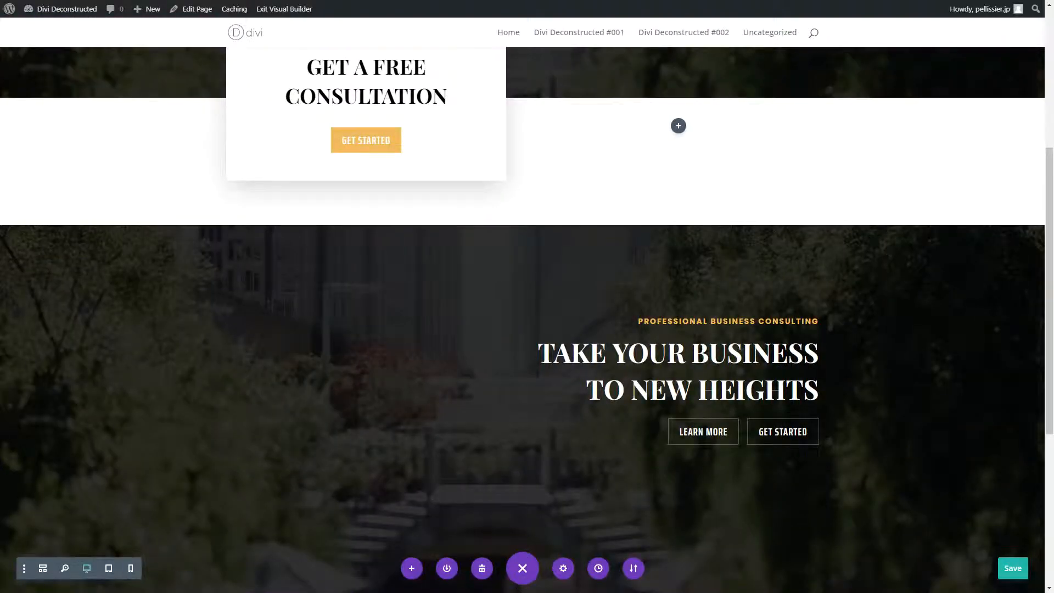
# - Apply the box shadow preset that falls along the lower edge to the recreated call to action card
pyautogui.scroll(-6, 372, 381)
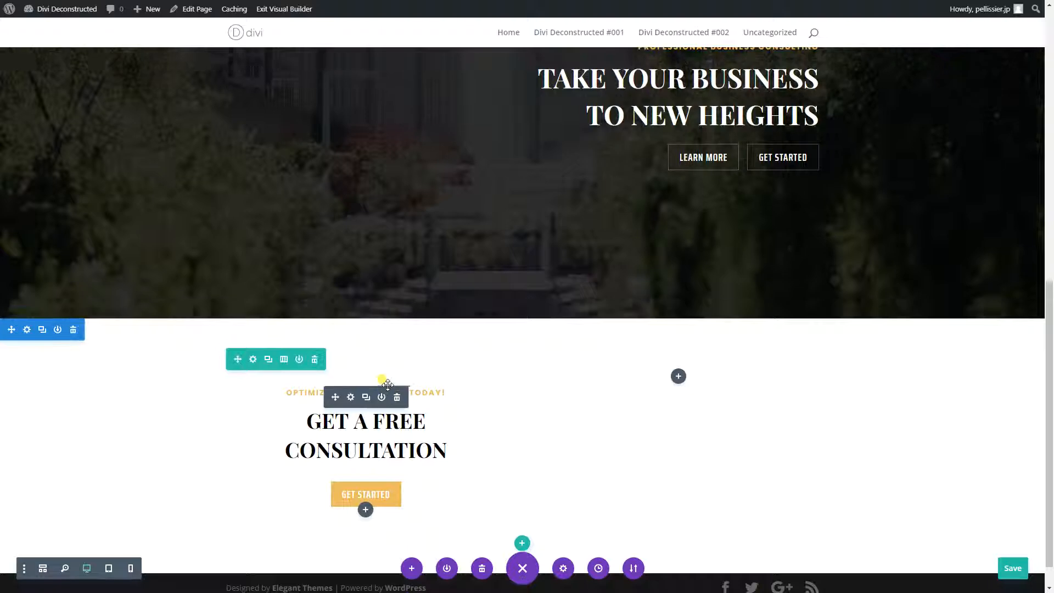
pyautogui.click(351, 363)
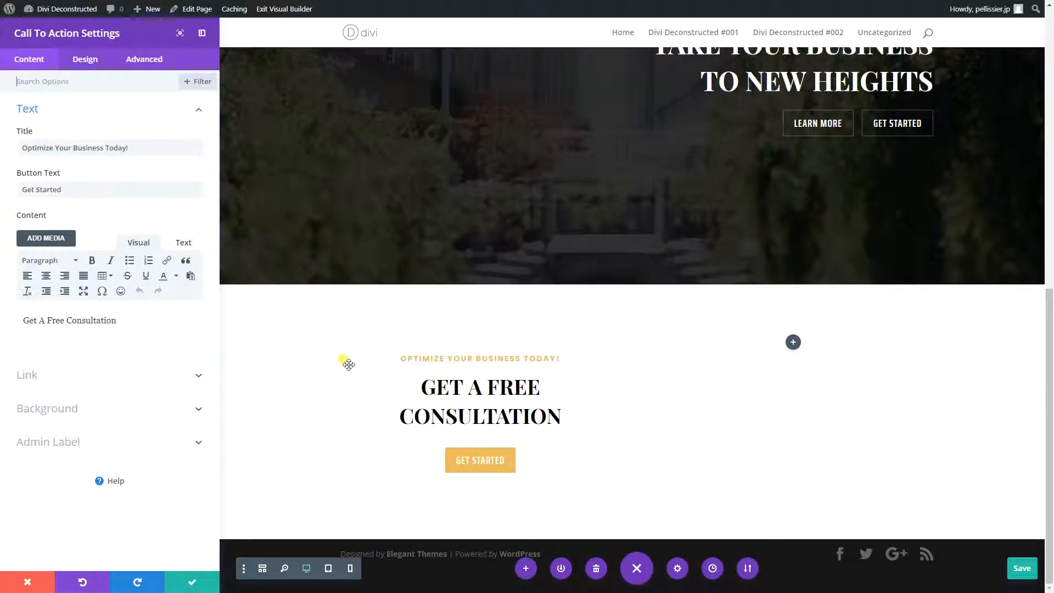
pyautogui.moveTo(350, 365); pyautogui.dragTo(481, 265)
pyautogui.click(83, 59)
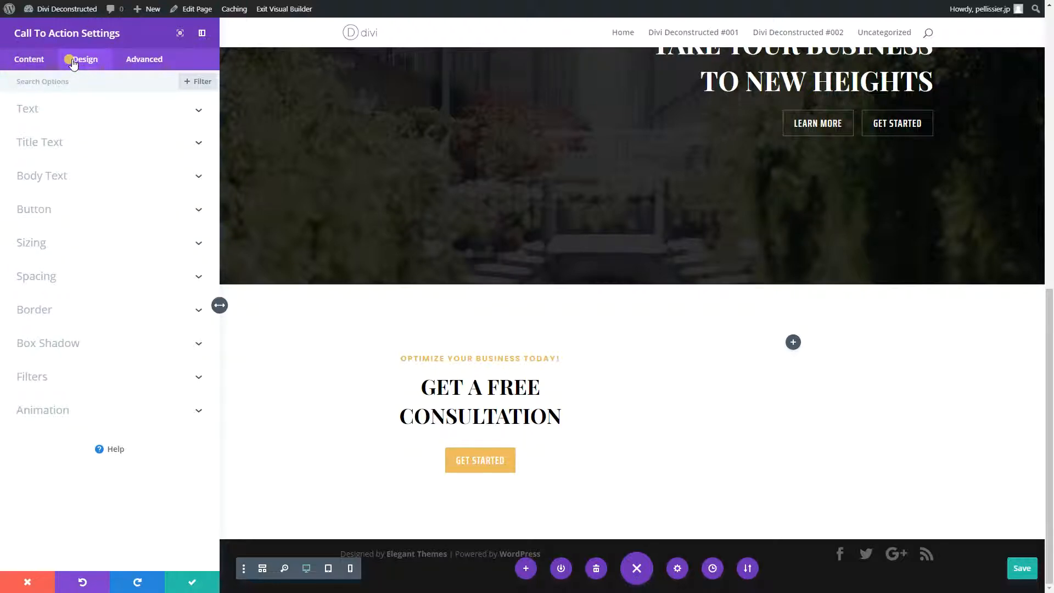
pyautogui.click(73, 347)
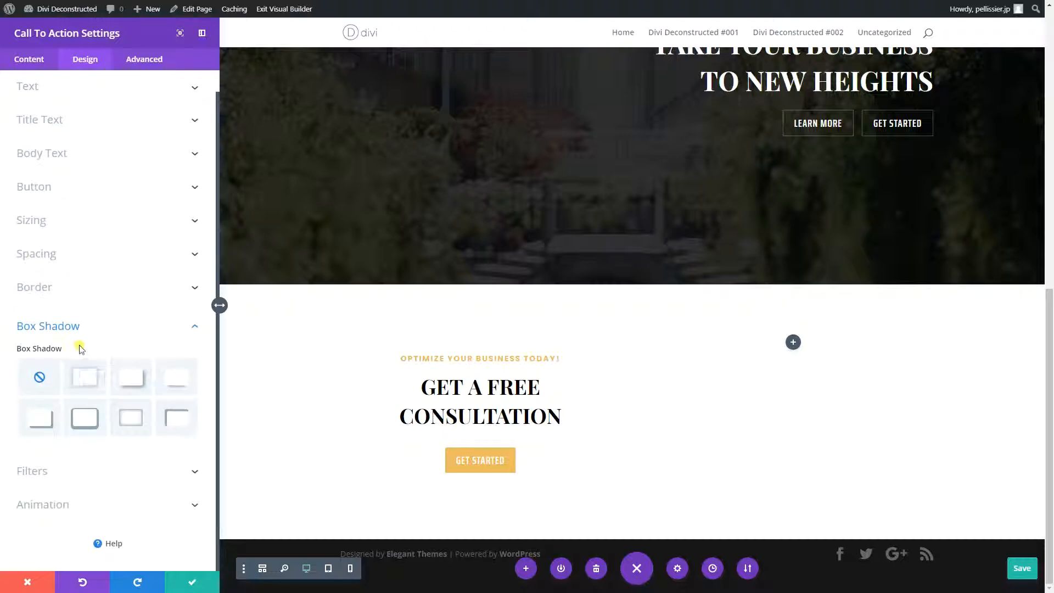
pyautogui.click(176, 377)
# - Set the card's box shadow vertical position to 15px and its blur strength to 80px
pyautogui.scroll(-3, 137, 376)
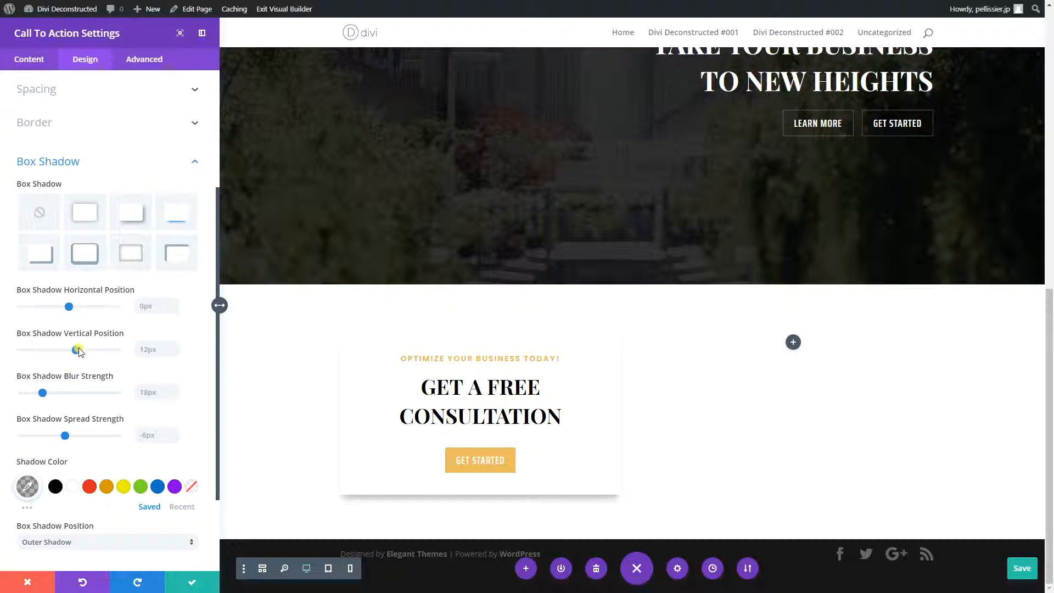
pyautogui.click(149, 347)
pyautogui.write('15px')
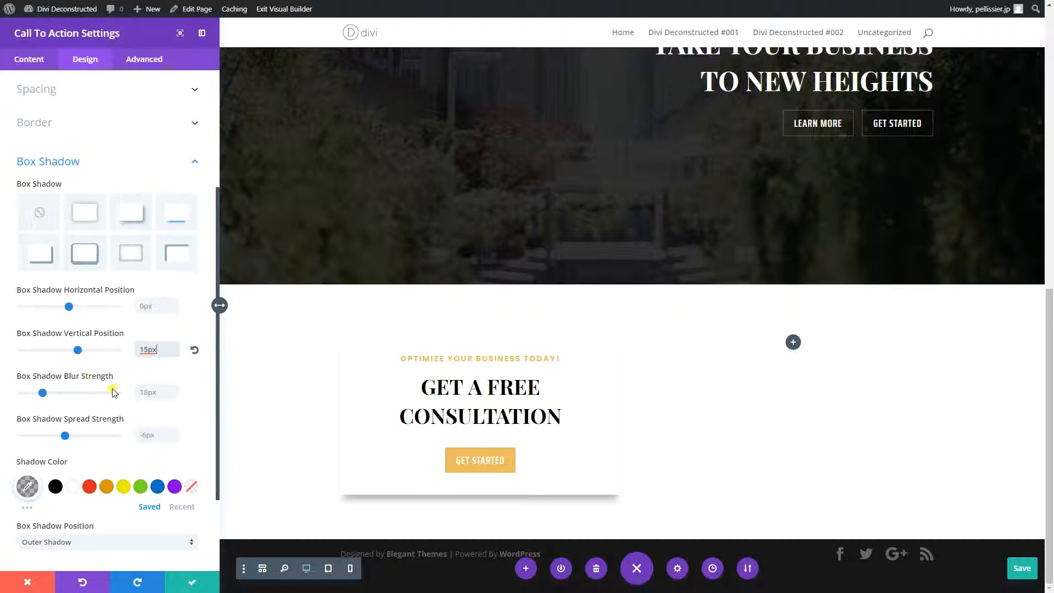
pyautogui.click(143, 393)
pyautogui.write('80')
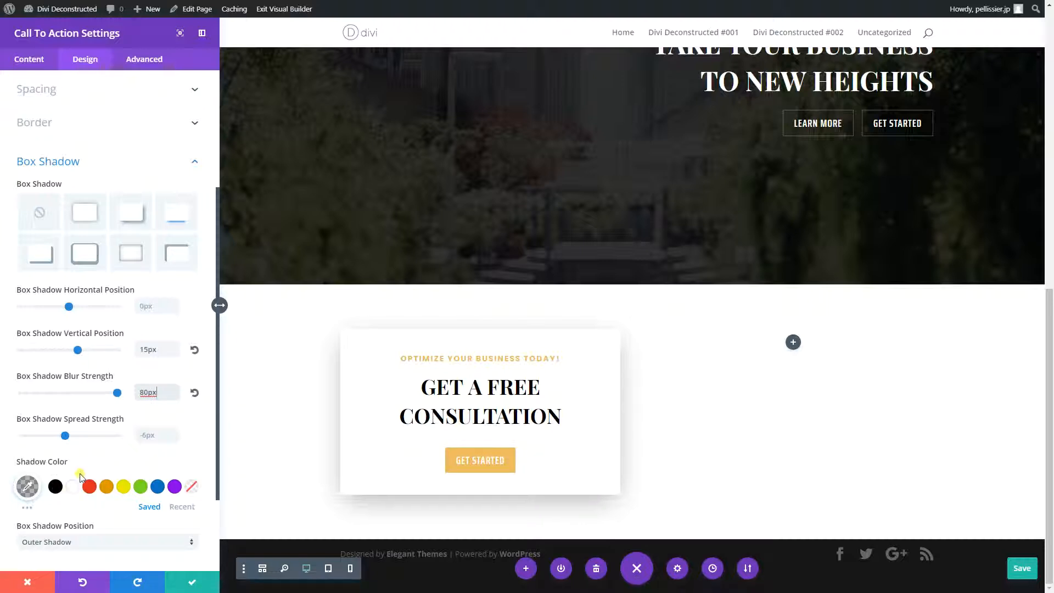
# - Give the call to action card a Fold animation with its direction set to Right
pyautogui.scroll(-4, 91, 475)
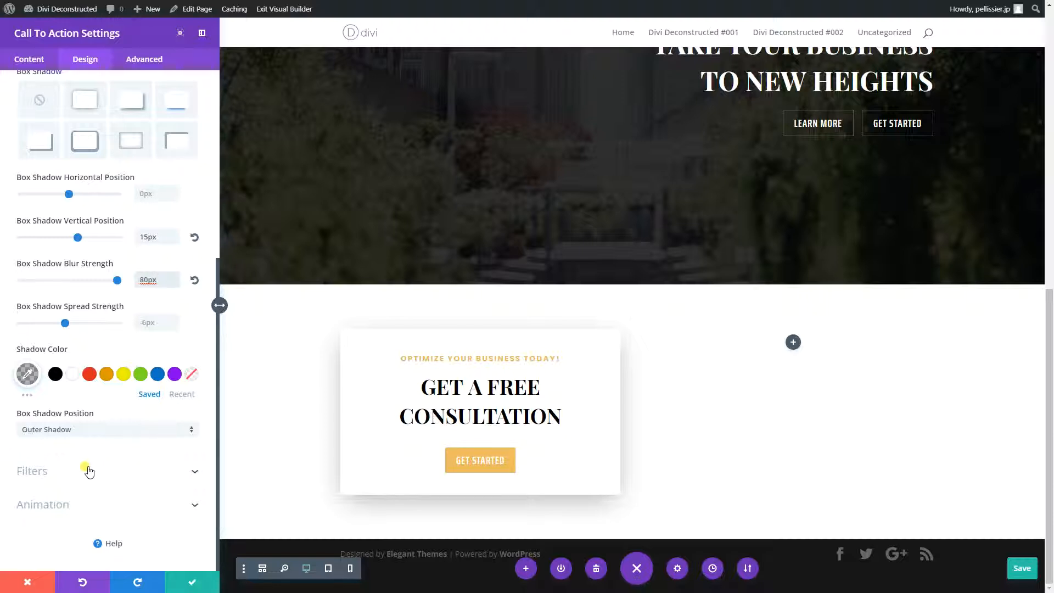
pyautogui.click(59, 505)
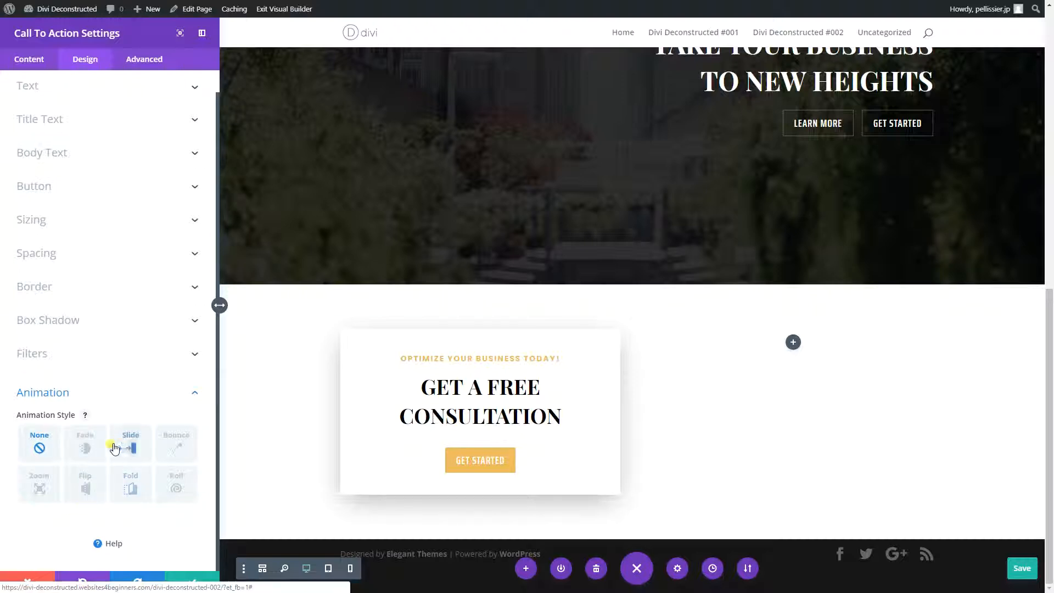
pyautogui.click(135, 482)
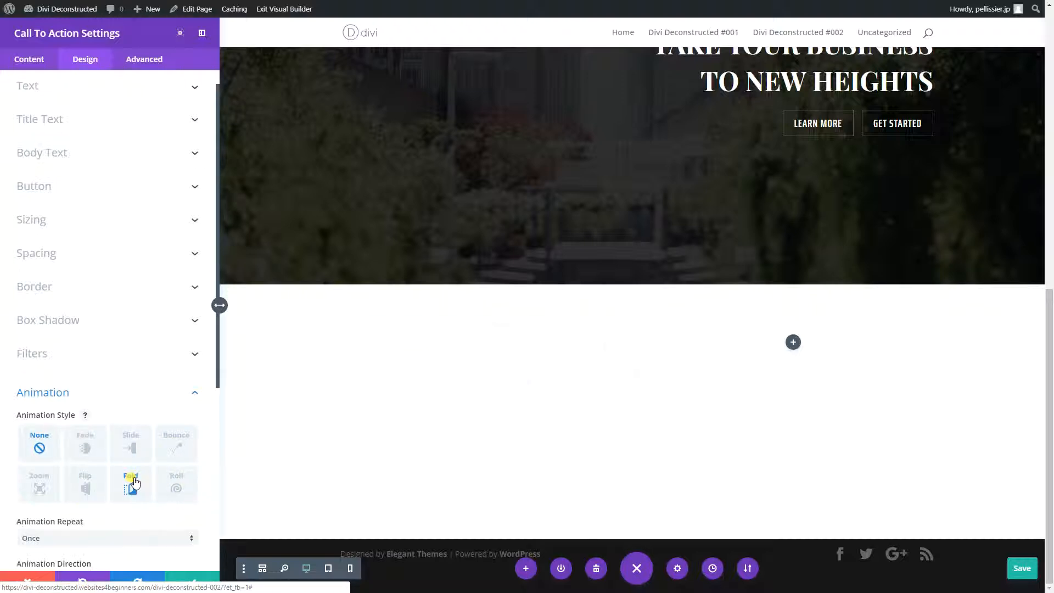
pyautogui.scroll(-2, 130, 494)
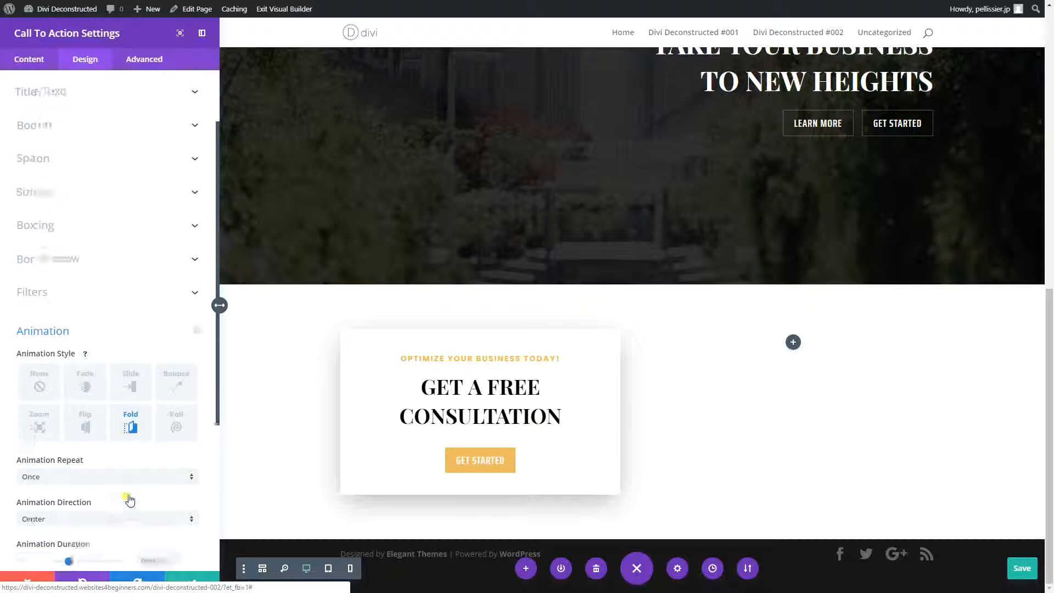
pyautogui.click(90, 473)
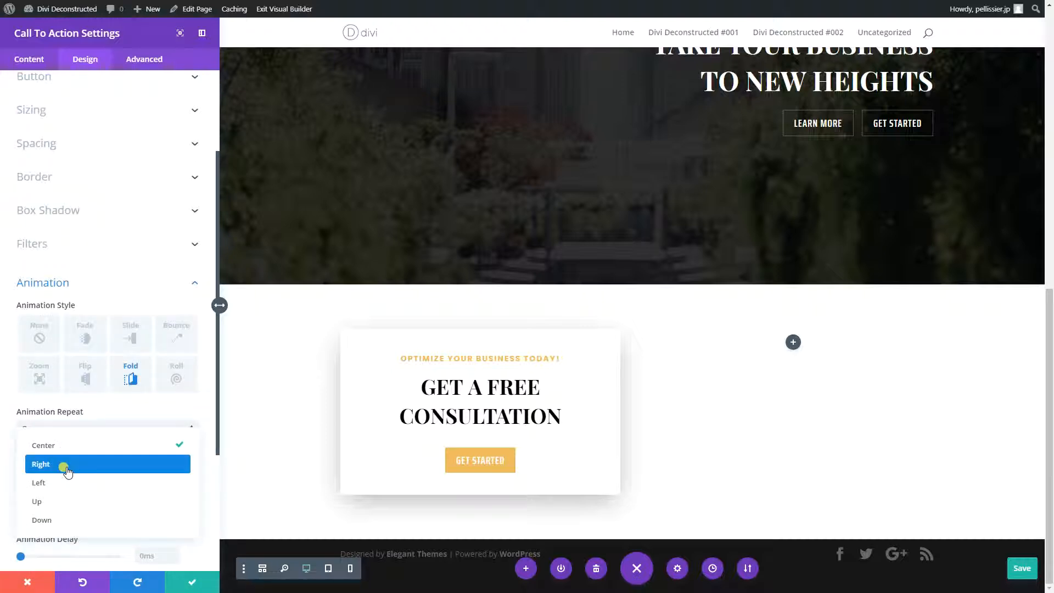
pyautogui.click(64, 467)
# - Raise the Fold animation's starting opacity to 100%
pyautogui.scroll(-2, 123, 464)
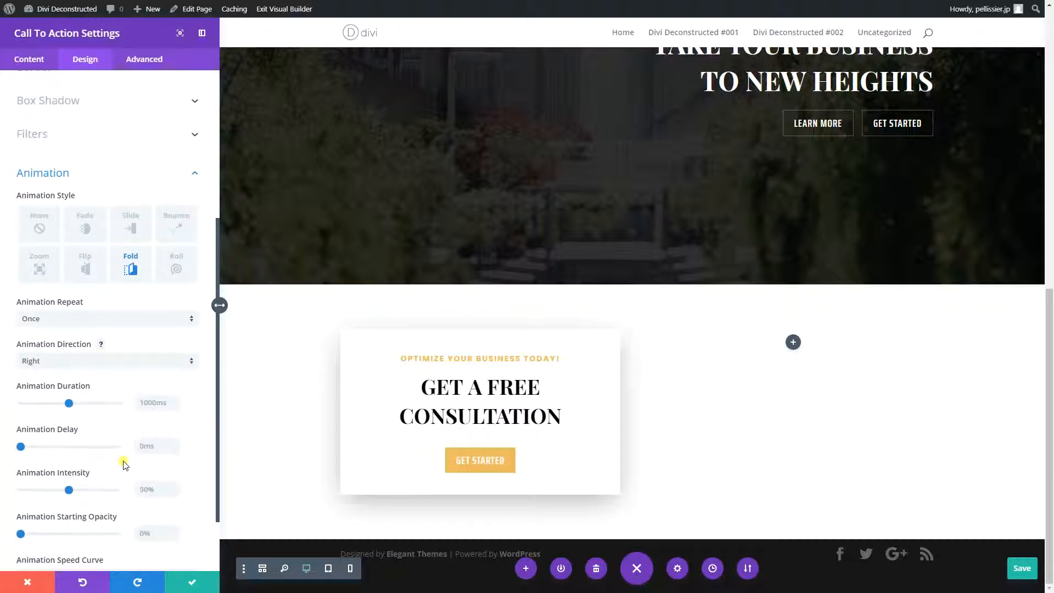
pyautogui.scroll(-2, 124, 464)
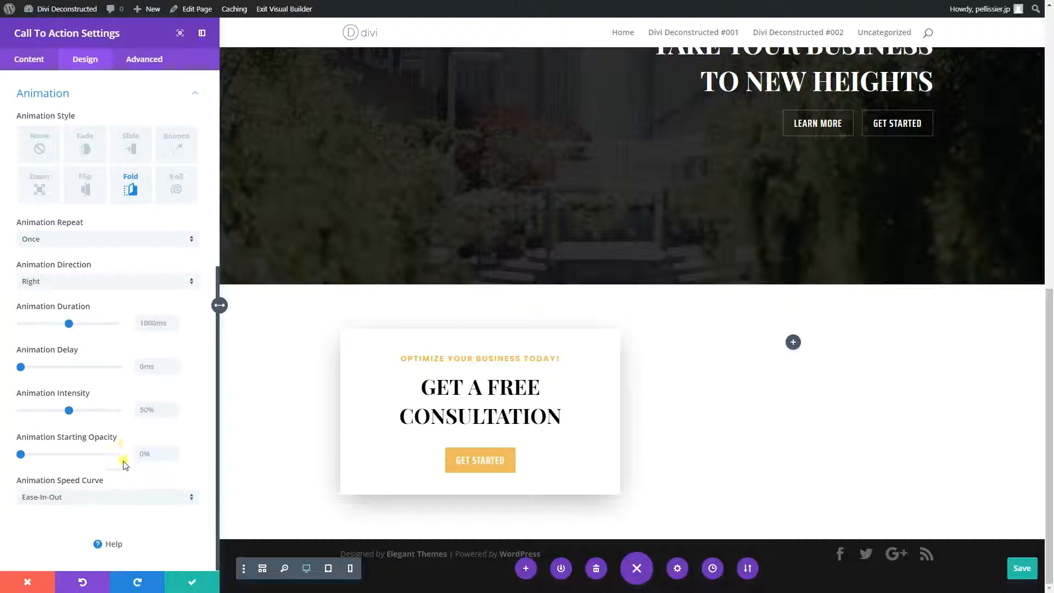
pyautogui.moveTo(25, 453); pyautogui.dragTo(123, 454)
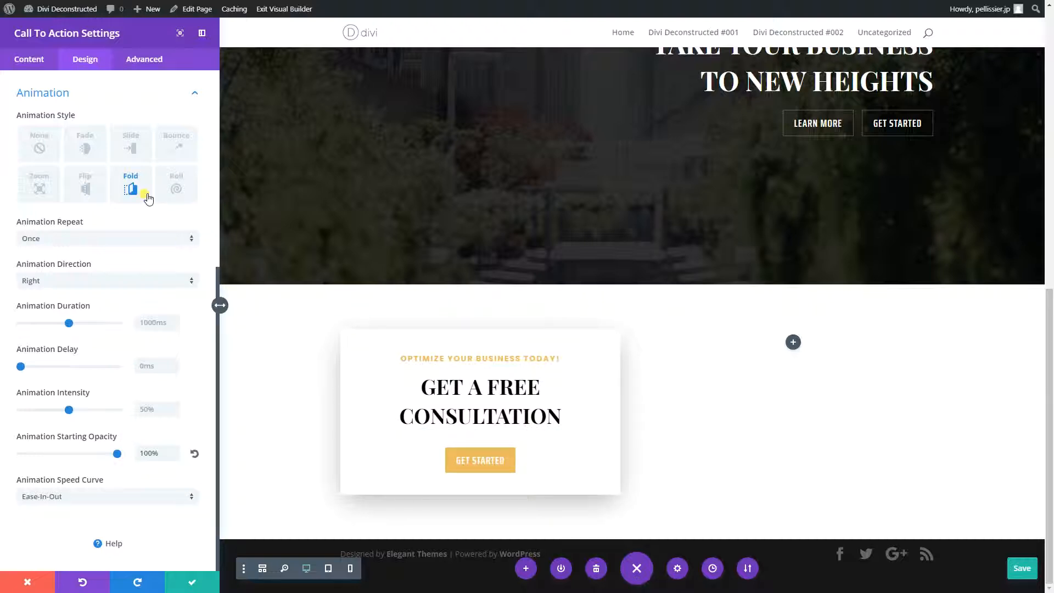
# - Replay the Fold animation on the recreated card and compare the card with the original one higher on the page
pyautogui.click(132, 185)
pyautogui.scroll(9, 475, 440)
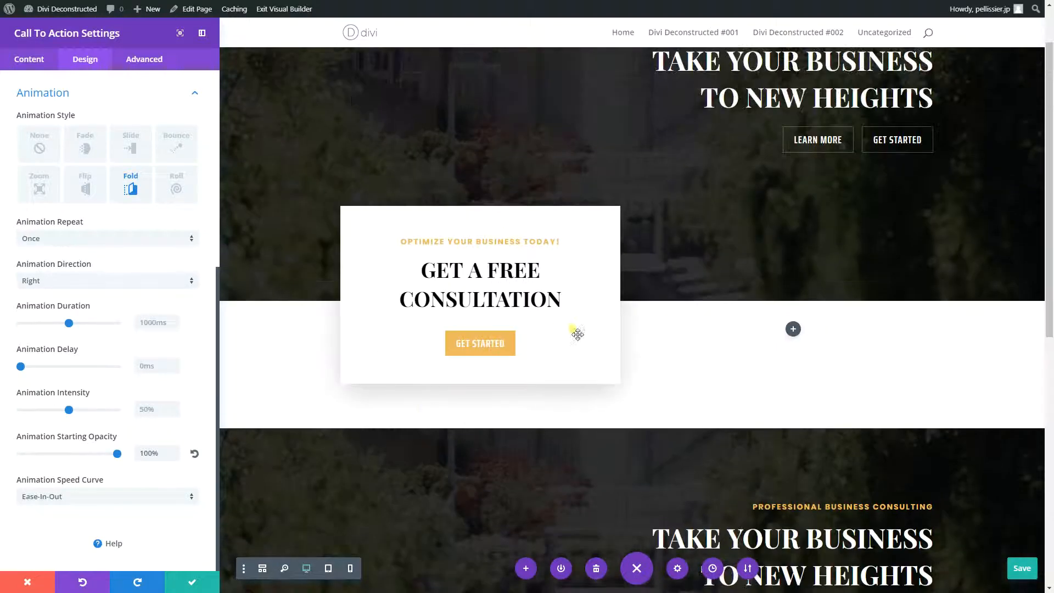
pyautogui.scroll(-5, 434, 339)
pyautogui.scroll(-4, 434, 338)
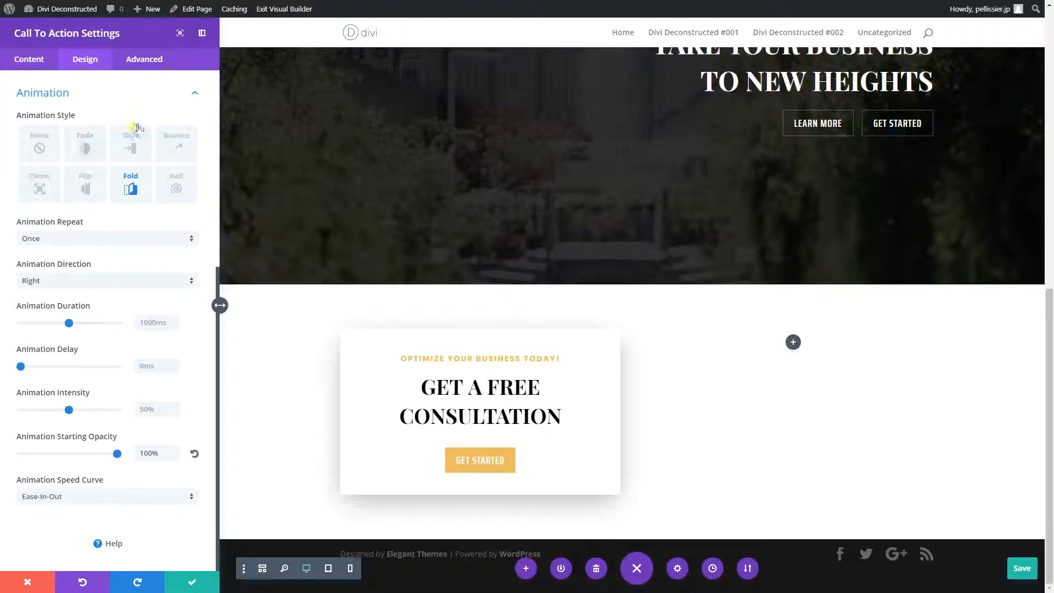
# - Set the recreated card's custom padding to 10% at the top and link the bottom padding to the same value
pyautogui.click(195, 93)
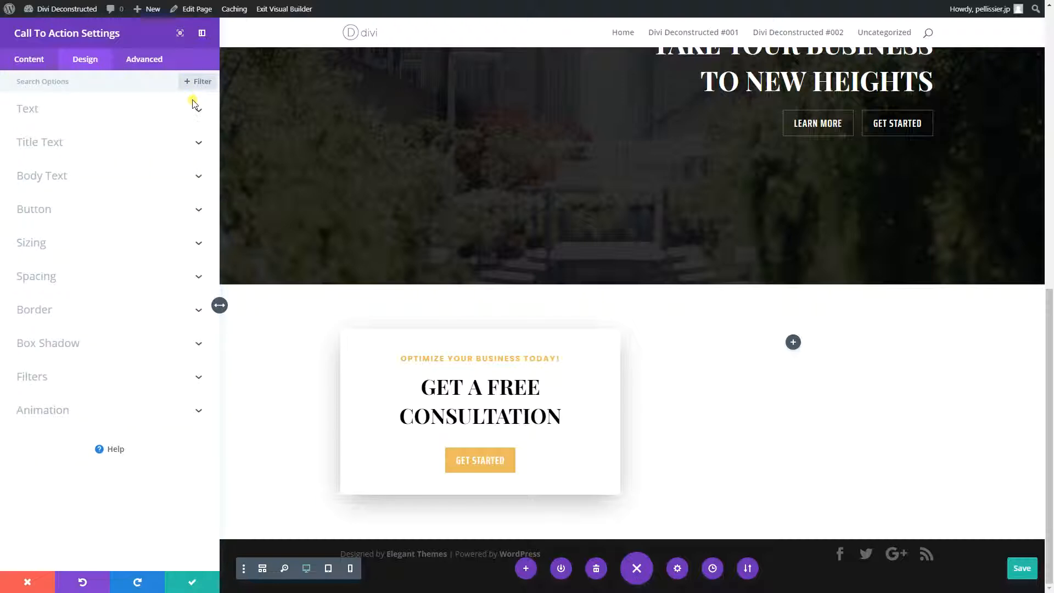
pyautogui.click(44, 247)
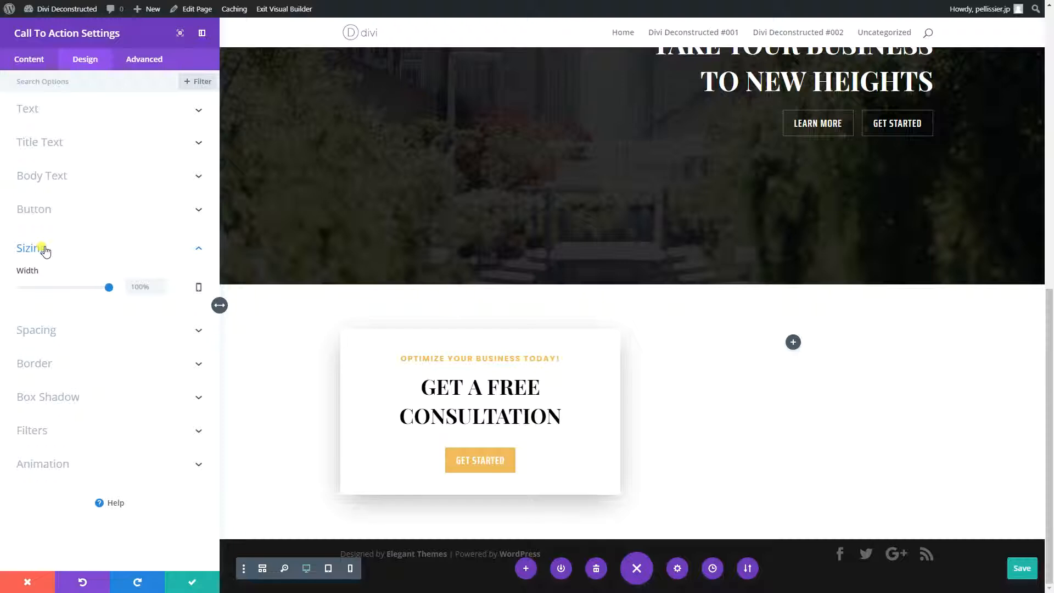
pyautogui.click(44, 250)
pyautogui.click(44, 278)
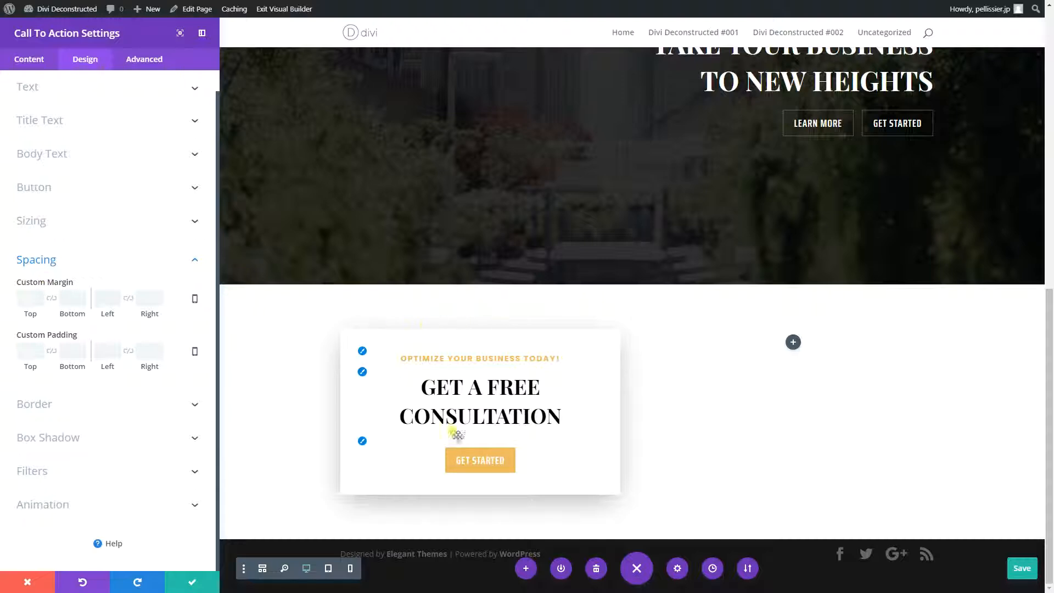
pyautogui.click(24, 351)
pyautogui.write('10%')
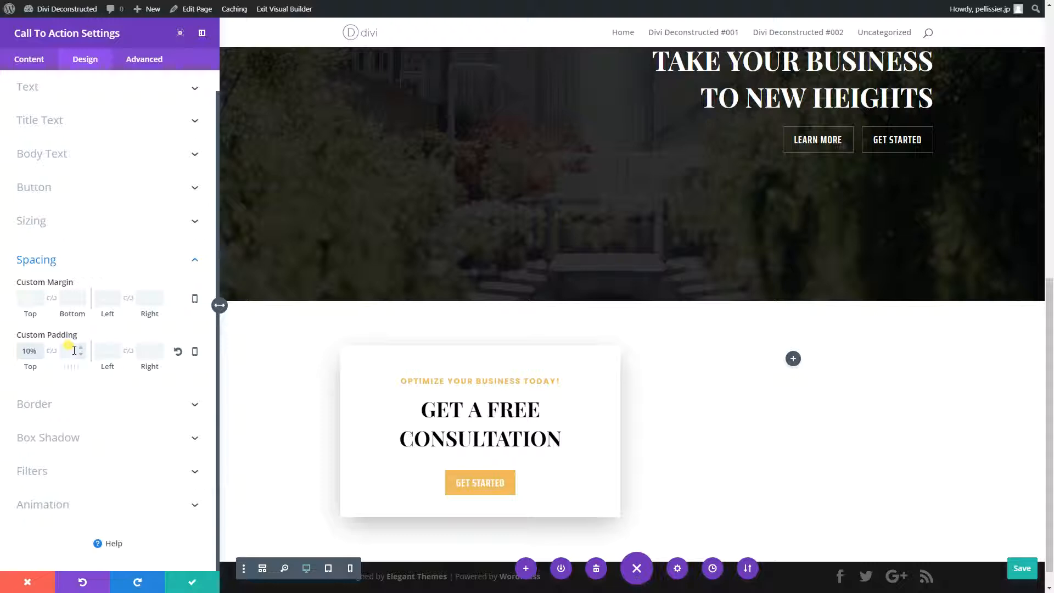
pyautogui.click(52, 351)
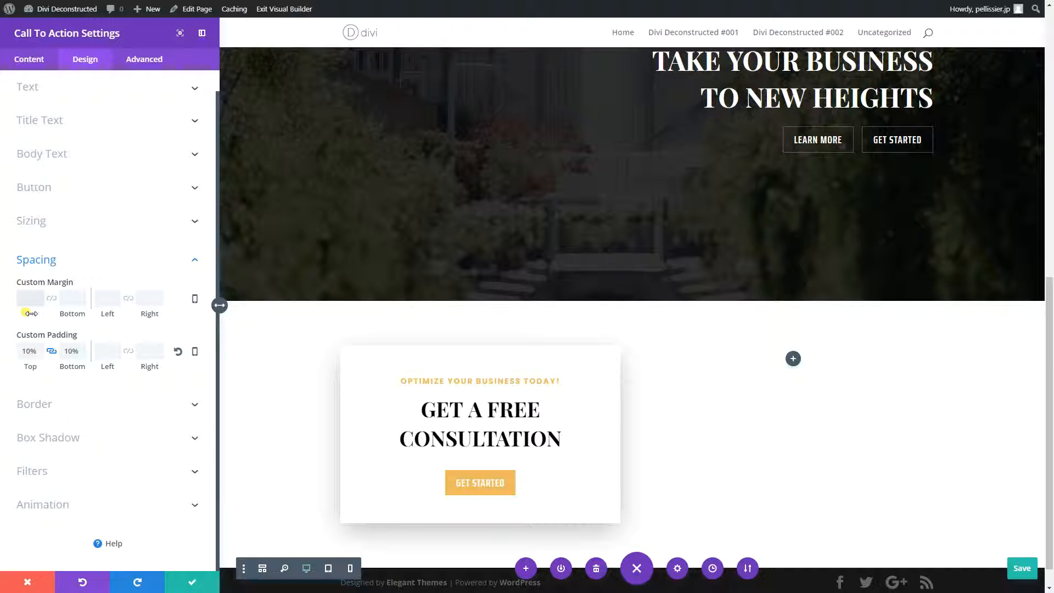
# - Give the recreated card a custom top margin of -200px so it overlaps the header, and save its settings
pyautogui.moveTo(29, 313); pyautogui.dragTo(3, 321)
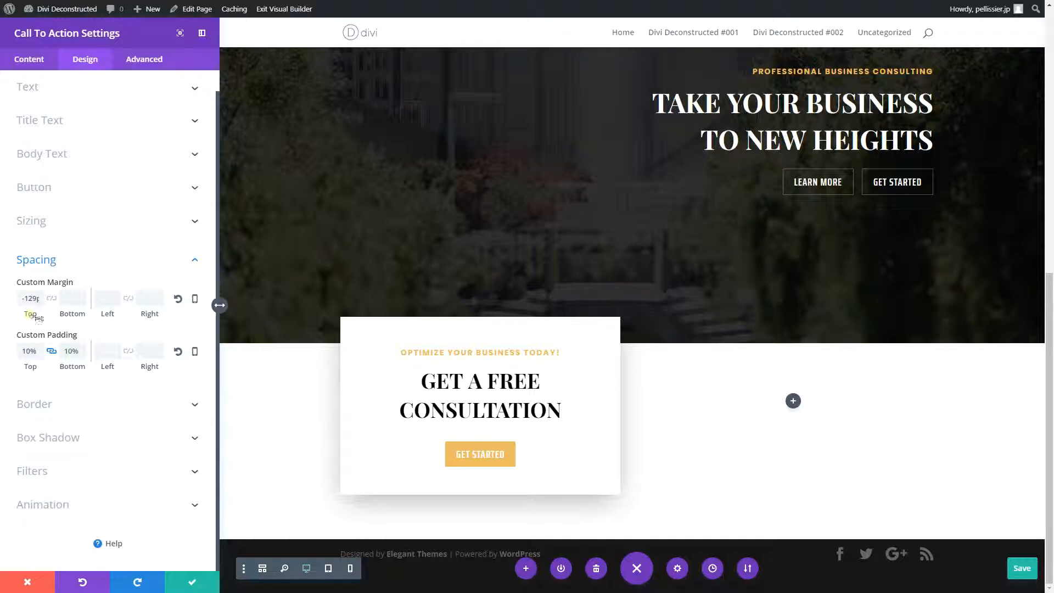
pyautogui.moveTo(29, 313)
pyautogui.mouseDown()
pyautogui.moveTo(2, 314)
pyautogui.moveTo(21, 316)
pyautogui.mouseUp()
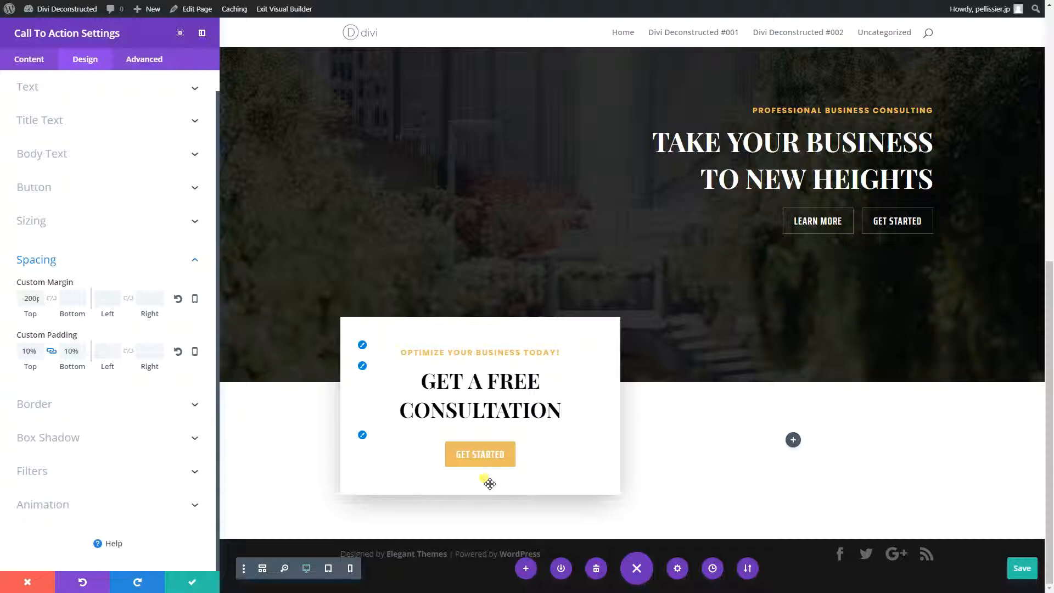
pyautogui.click(179, 580)
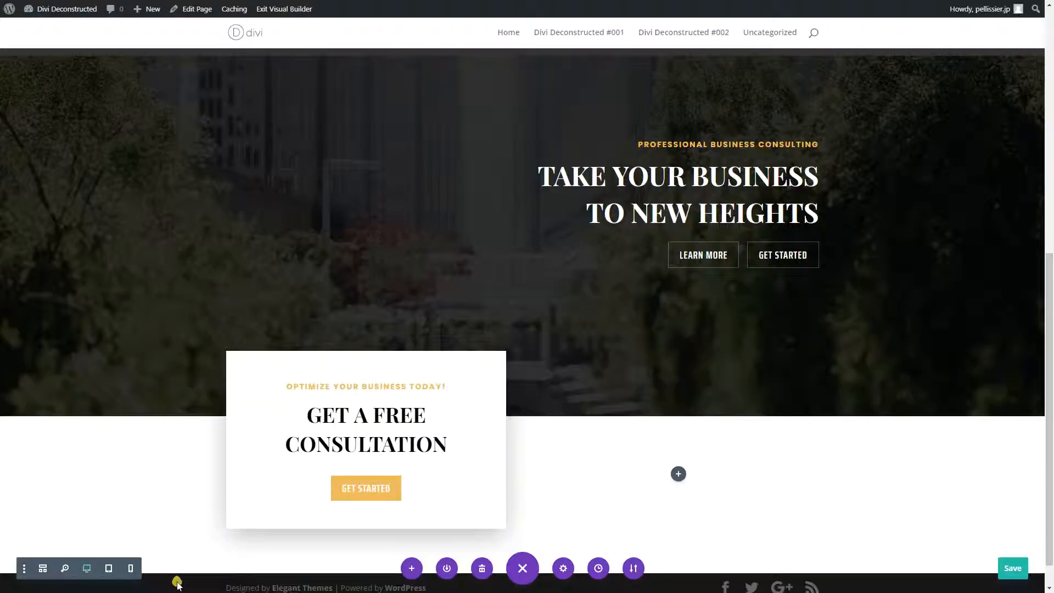
# - Compare the original and recreated headers in the zoomed-out wireframe-free page view, then return to the desktop view
pyautogui.click(65, 568)
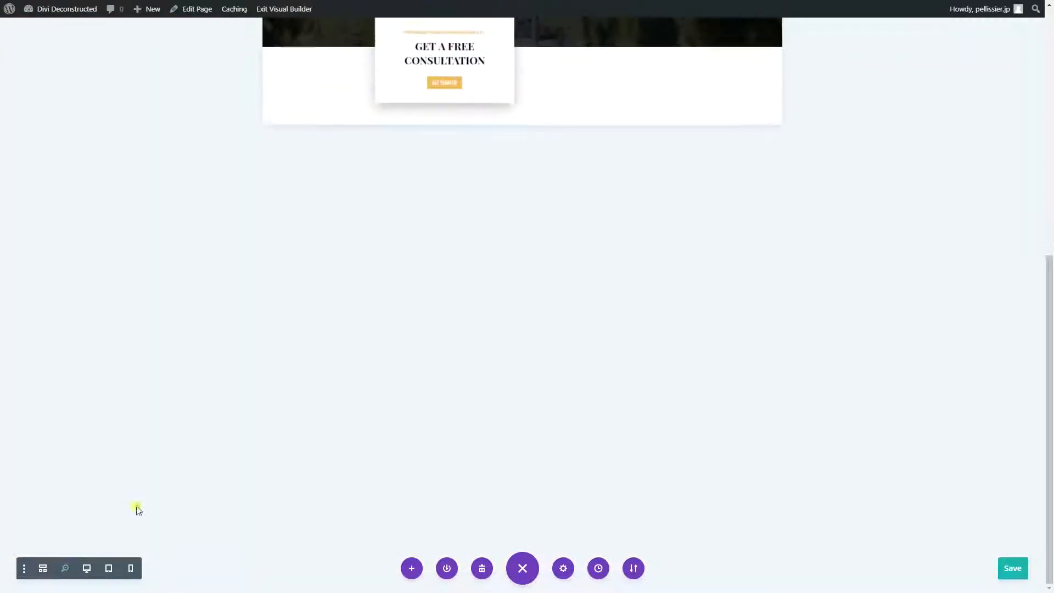
pyautogui.scroll(5, 232, 465)
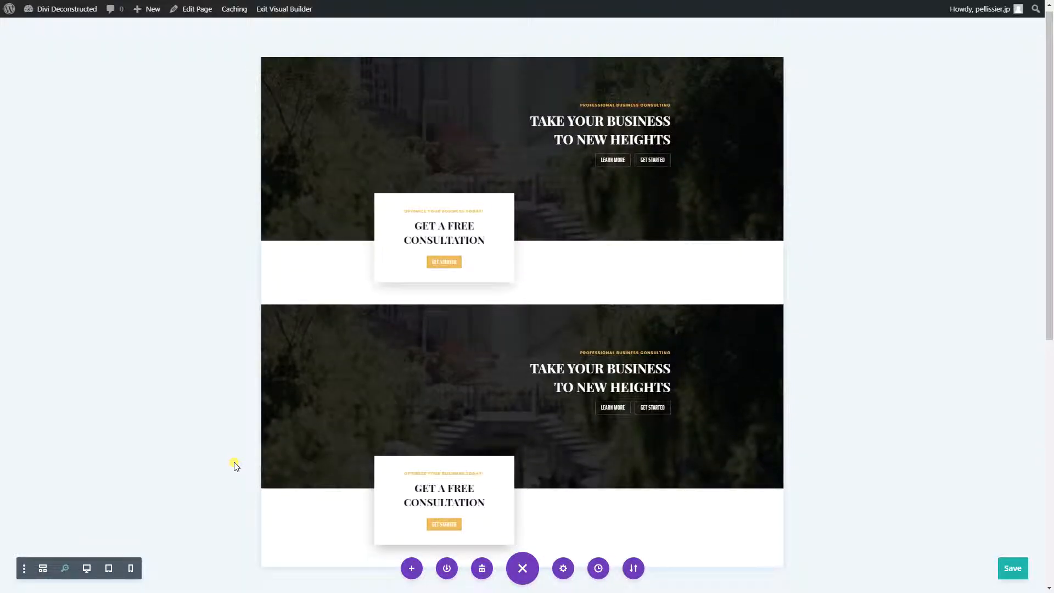
pyautogui.click(70, 570)
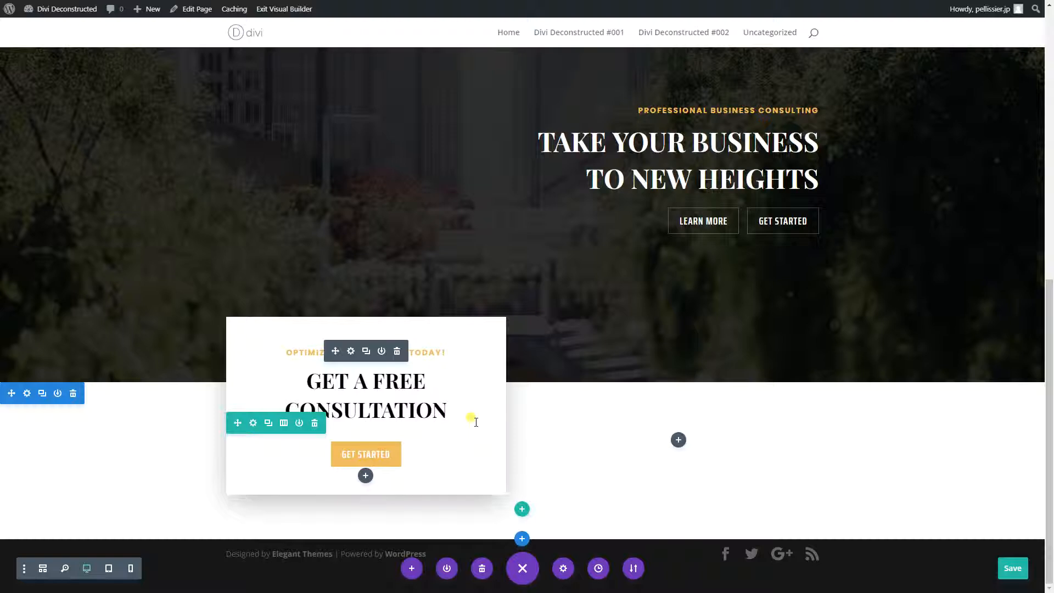
# - Filter the original call to action card's settings to Modified Styles and review its customized button, spacing, shadow and animation options
pyautogui.scroll(6, 483, 316)
pyautogui.click(351, 155)
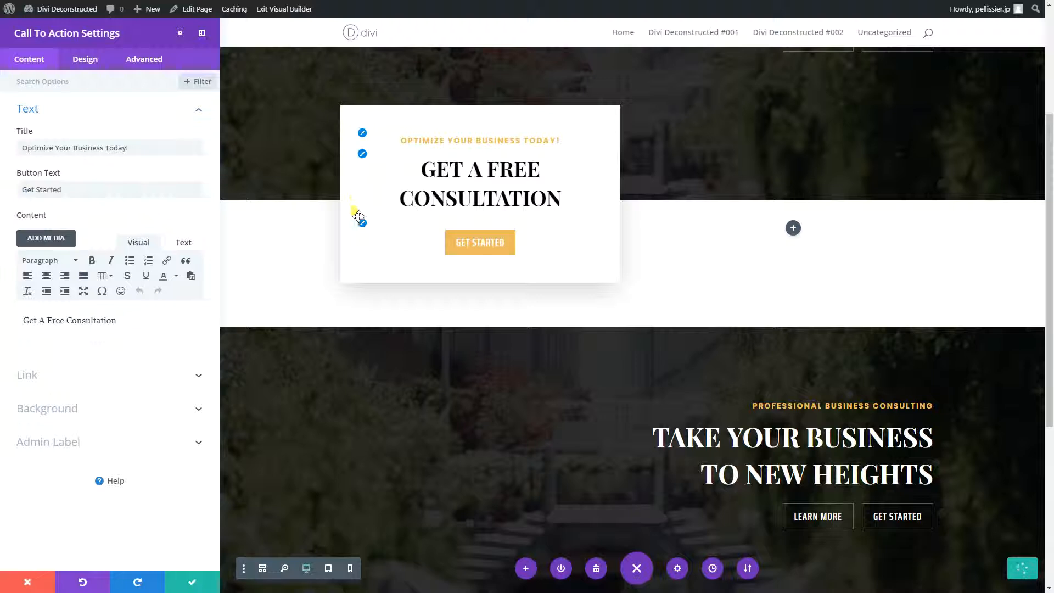
pyautogui.click(97, 62)
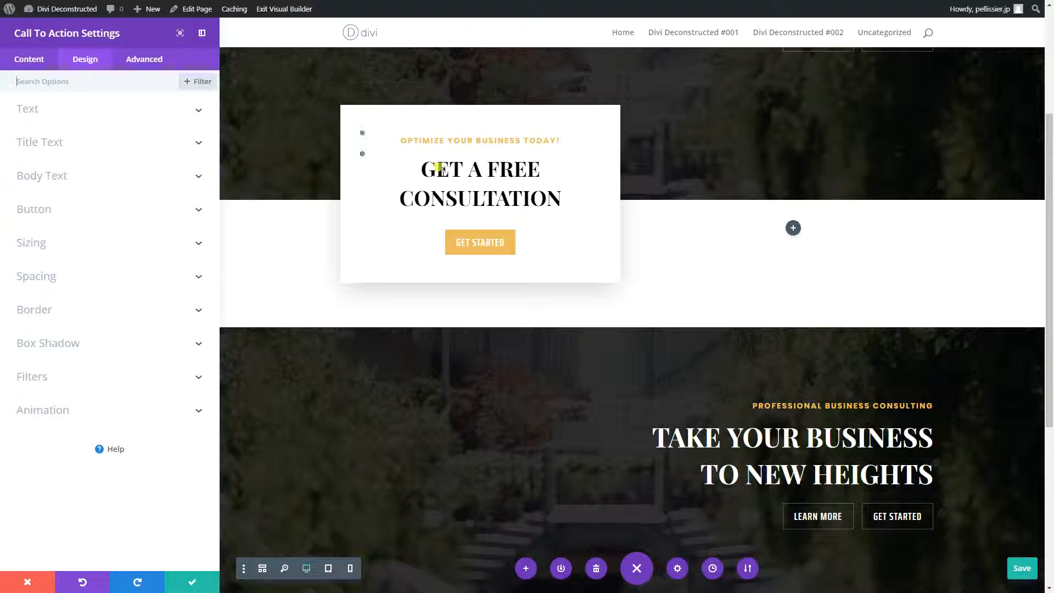
pyautogui.click(198, 88)
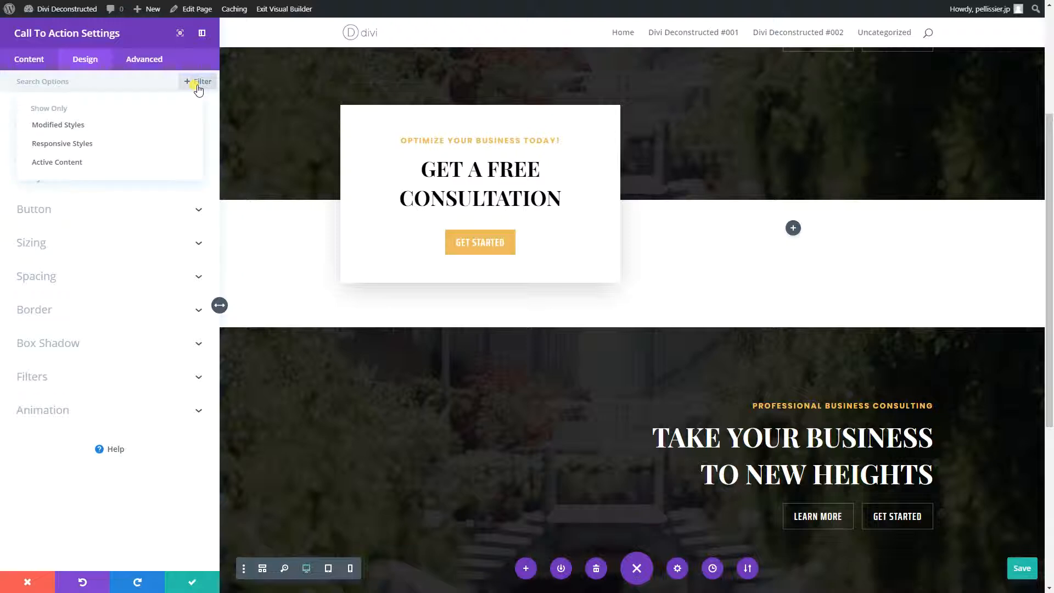
pyautogui.click(77, 126)
pyautogui.scroll(-7, 125, 152)
pyautogui.scroll(-18, 126, 152)
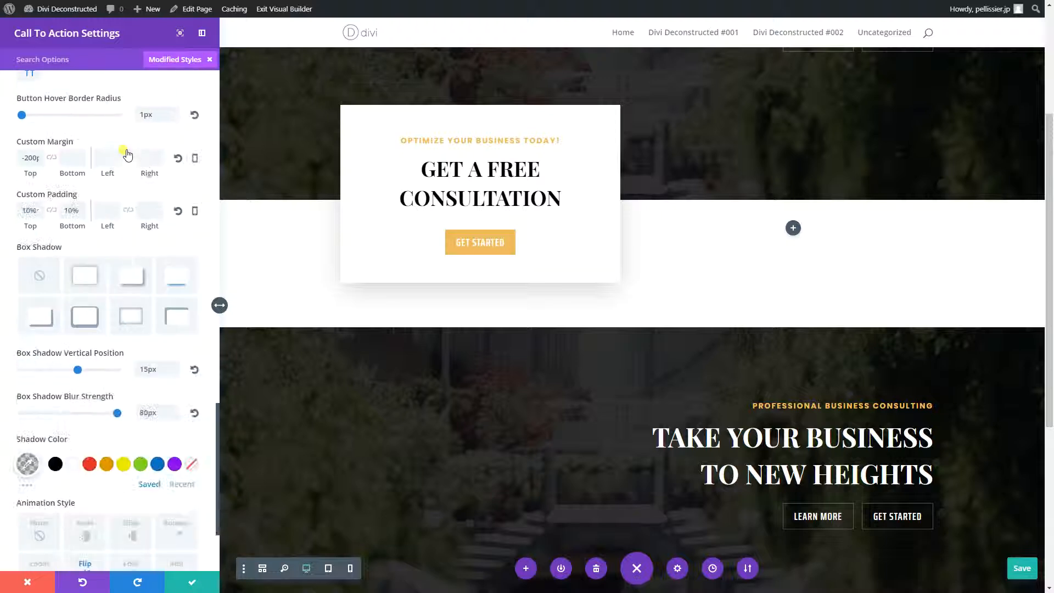
pyautogui.scroll(-3, 127, 153)
pyautogui.scroll(8, 127, 153)
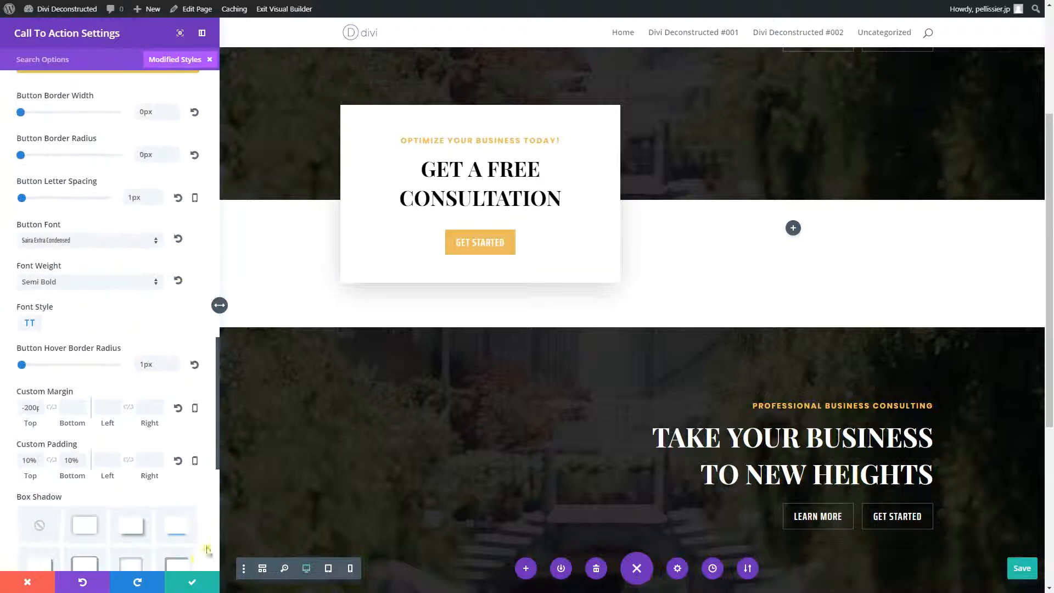
pyautogui.click(187, 583)
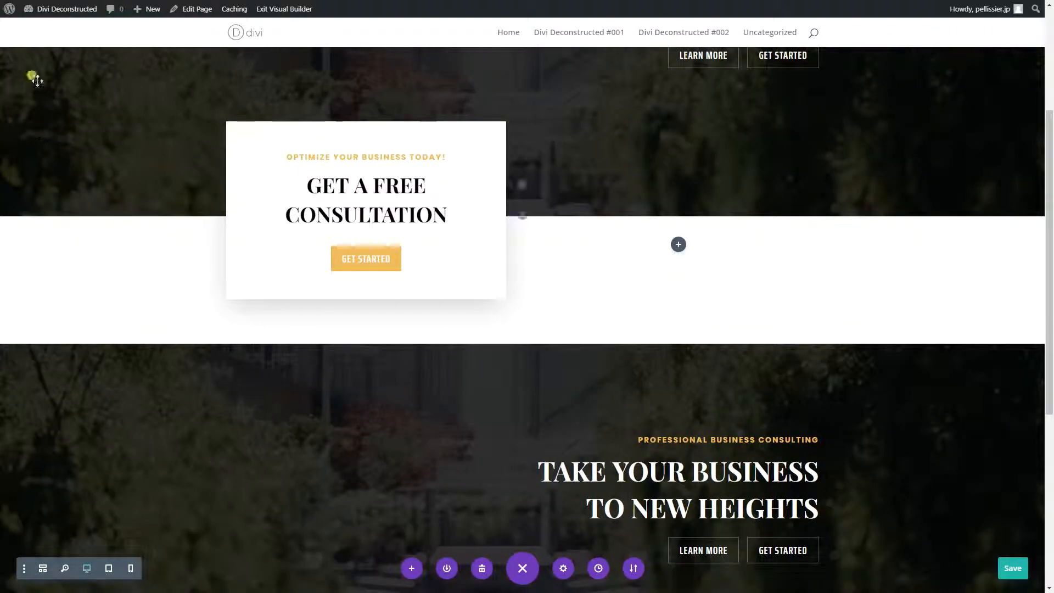
# - Insert a Call To Action module into the empty column beside the original card
pyautogui.click(678, 244)
pyautogui.write('call')
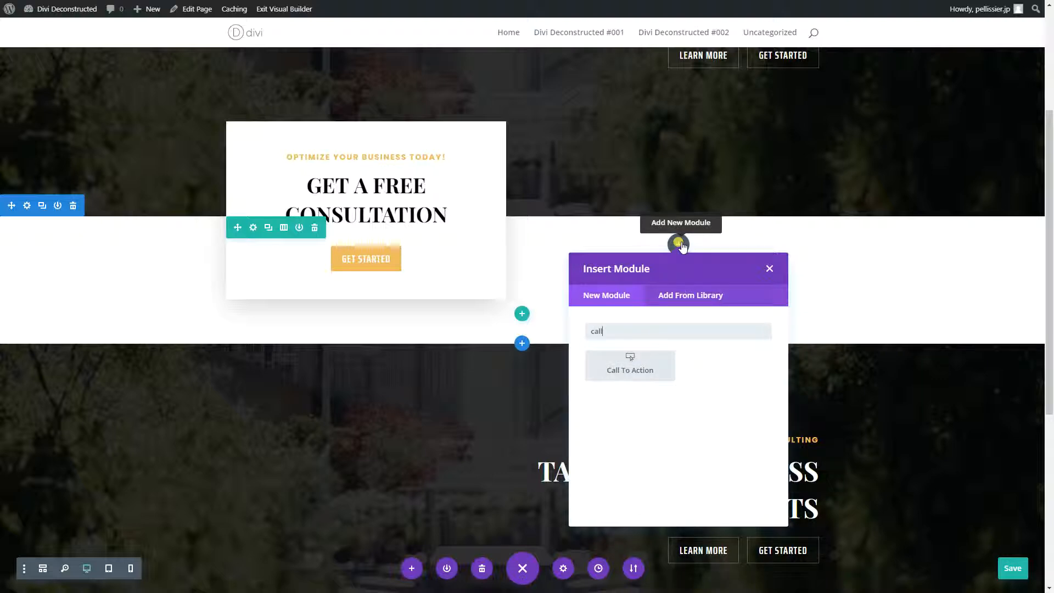
pyautogui.click(625, 368)
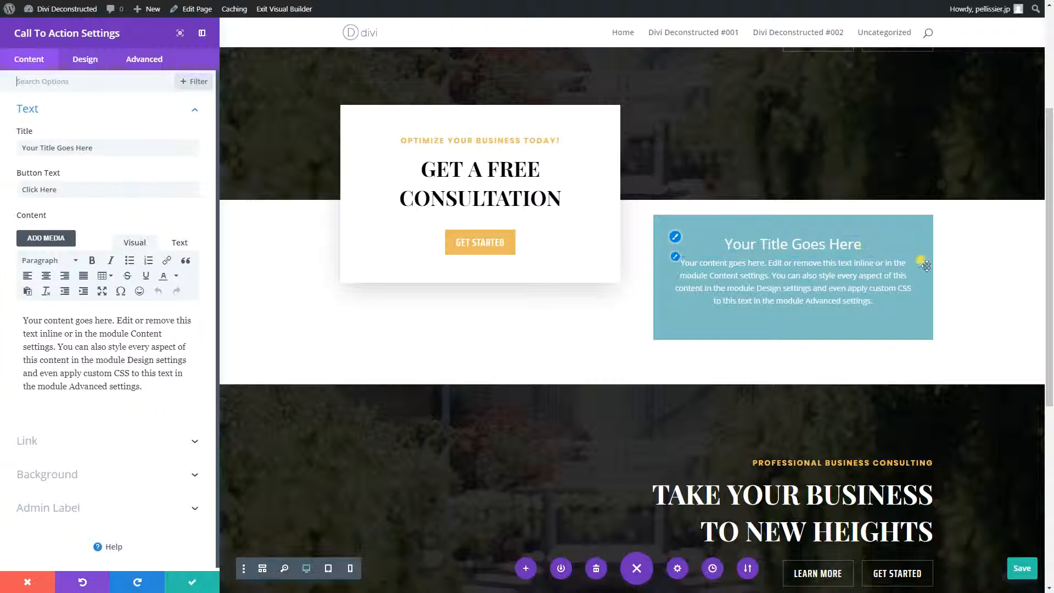
# - Filter the new default module's settings to Modified Styles to check for customized options, and close the settings
pyautogui.click(202, 84)
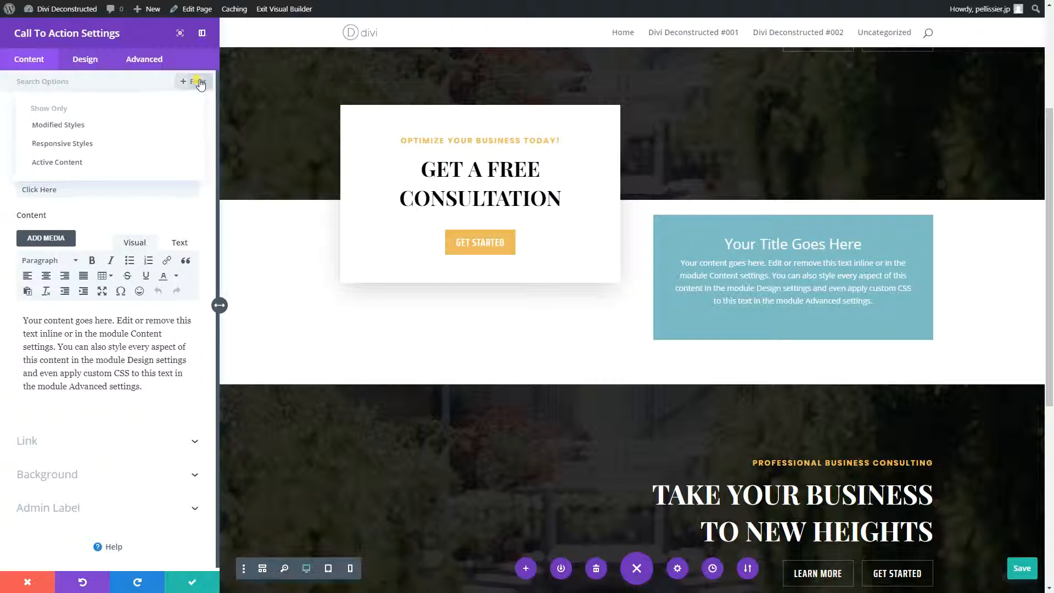
pyautogui.click(46, 132)
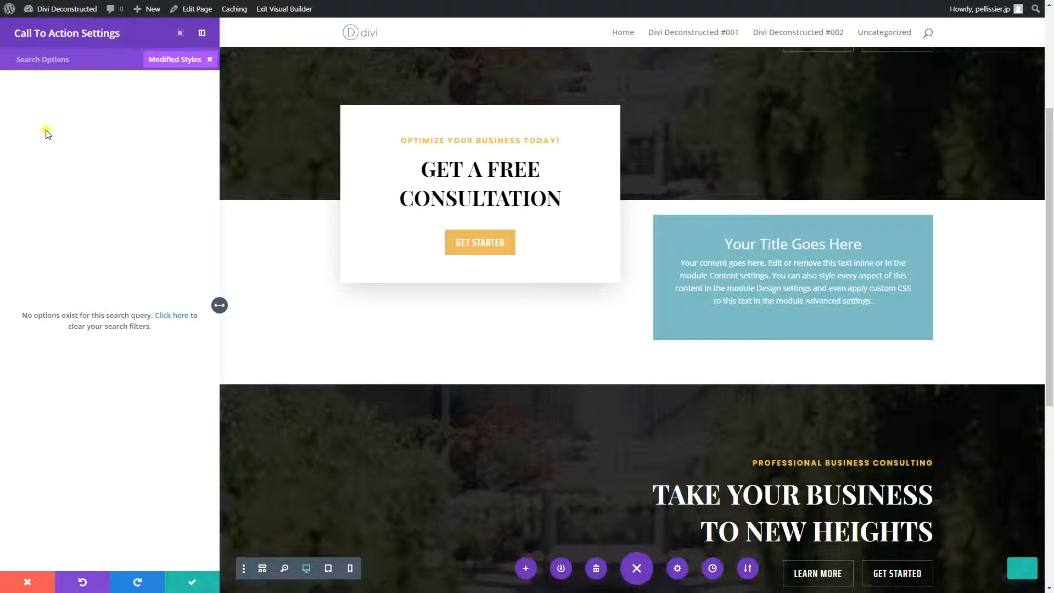
pyautogui.click(177, 59)
pyautogui.click(27, 581)
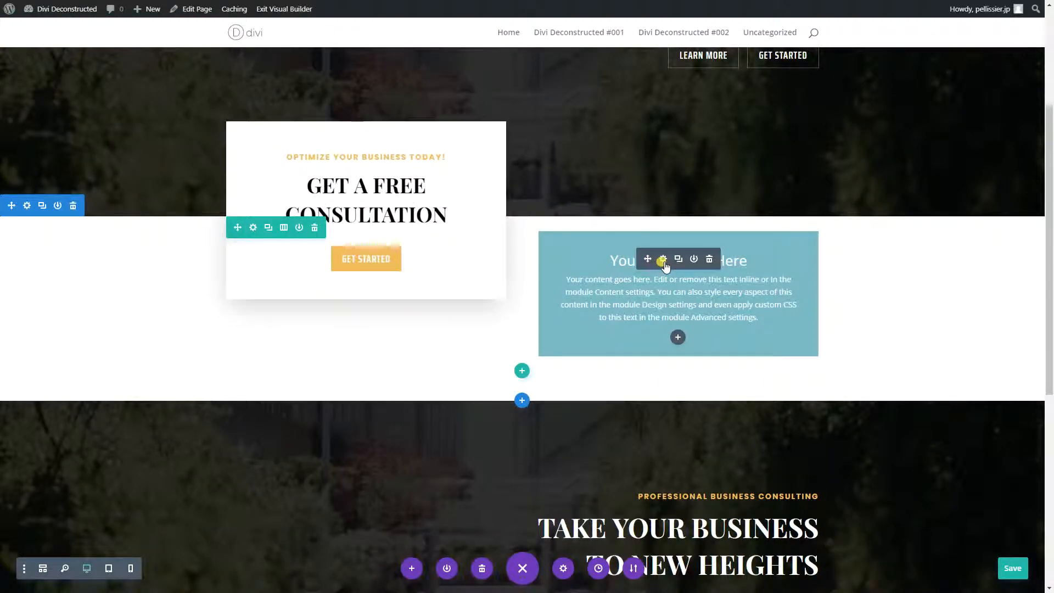
# - Set the new Call To Action module's top and bottom custom padding to a linked 10% and save its settings
pyautogui.click(667, 260)
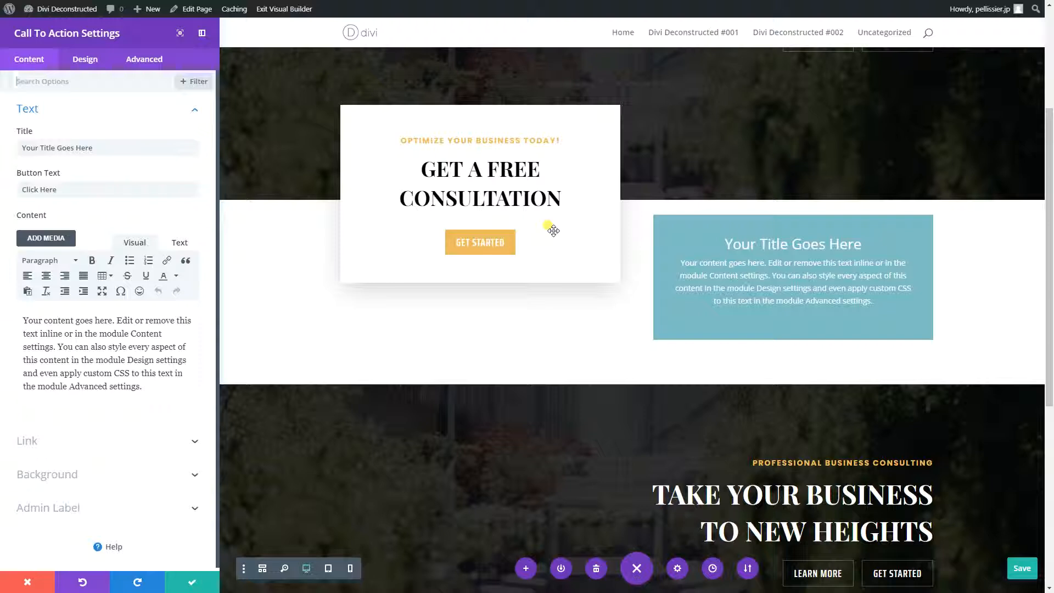
pyautogui.click(87, 60)
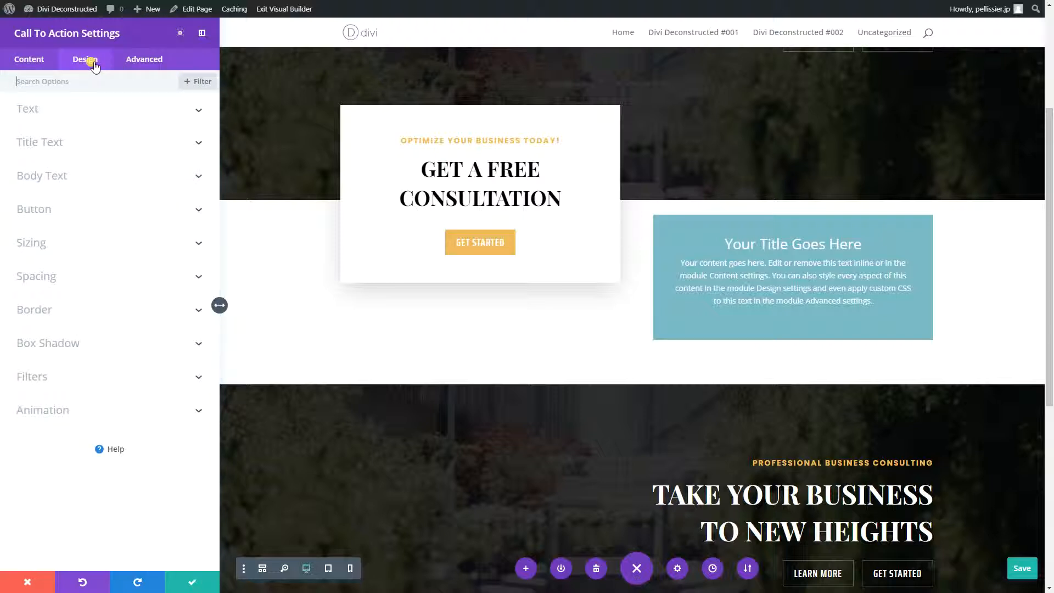
pyautogui.click(61, 276)
pyautogui.click(30, 351)
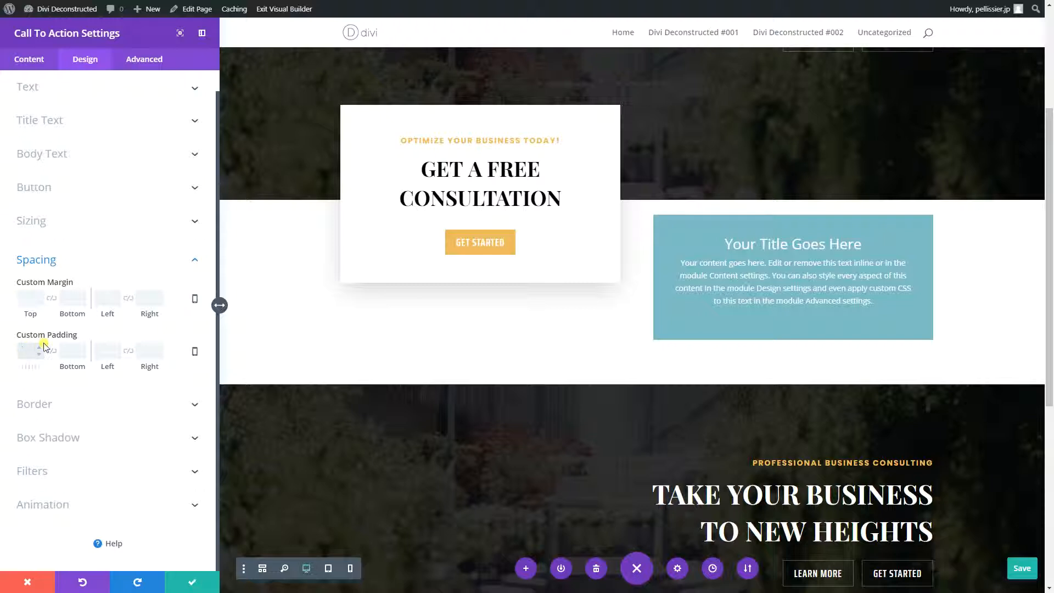
pyautogui.write('10')
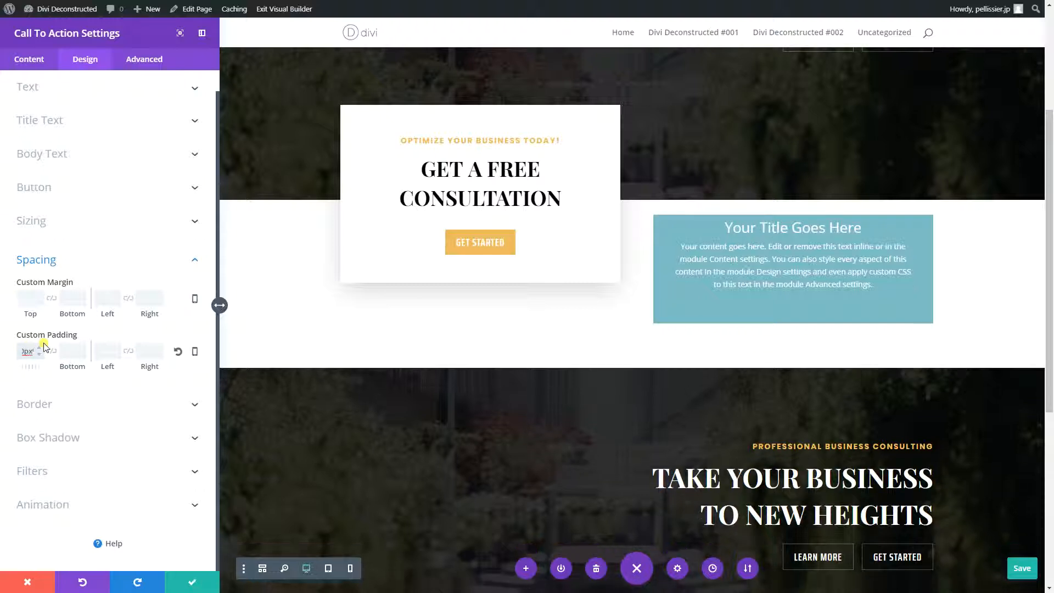
pyautogui.write('%')
pyautogui.click(51, 351)
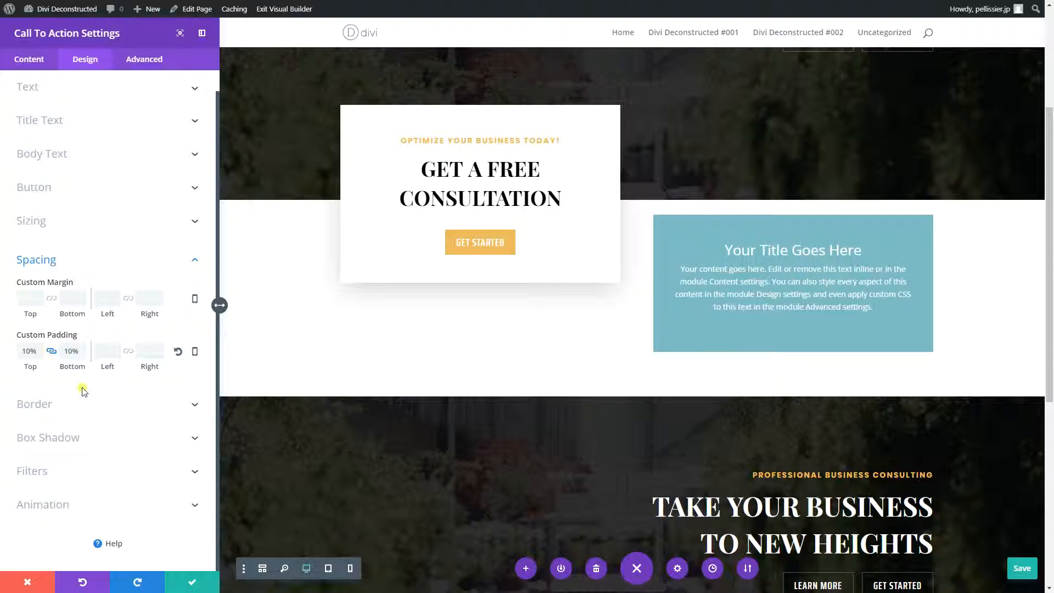
pyautogui.click(191, 581)
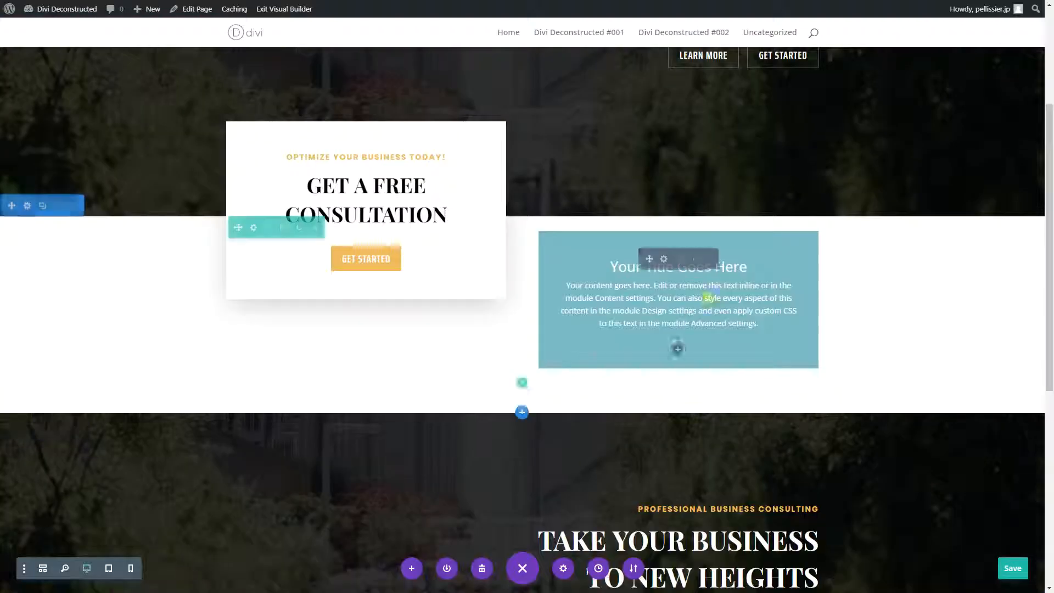
# - Show only the Modified Styles of the newly padded module to examine its changed options
pyautogui.click(663, 259)
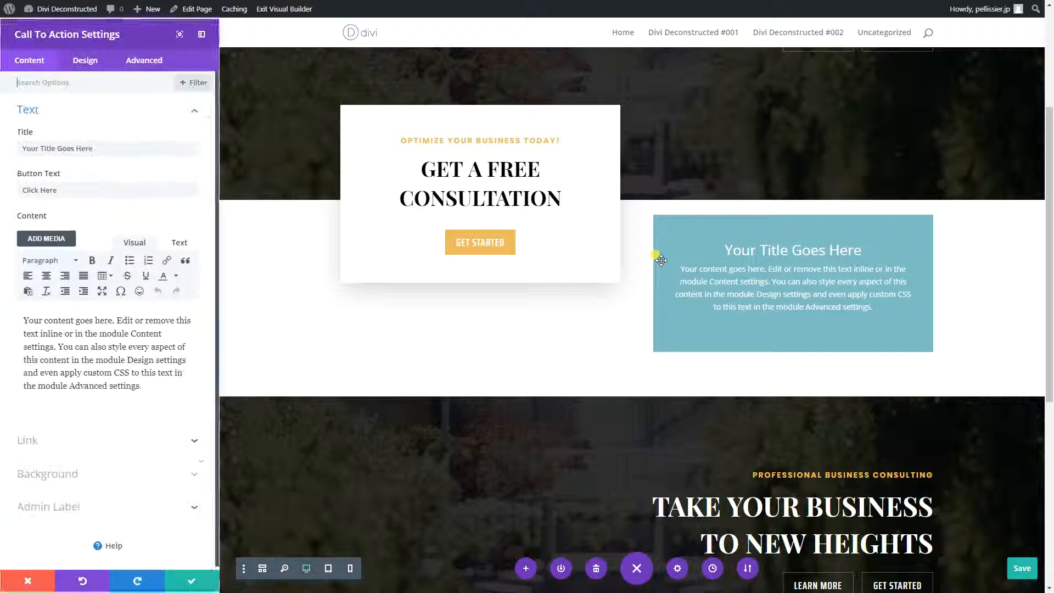
pyautogui.click(196, 83)
pyautogui.click(65, 126)
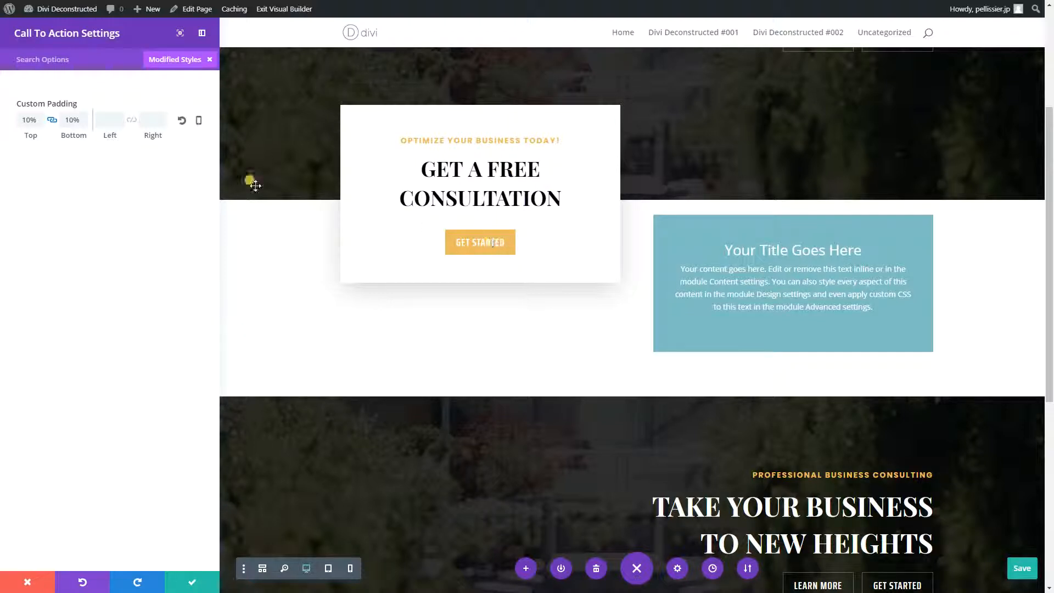
pyautogui.click(192, 582)
# - Reopen the original card's settings, show only its Modified Styles, and review the full list from title font to animation
pyautogui.moveTo(345, 182)
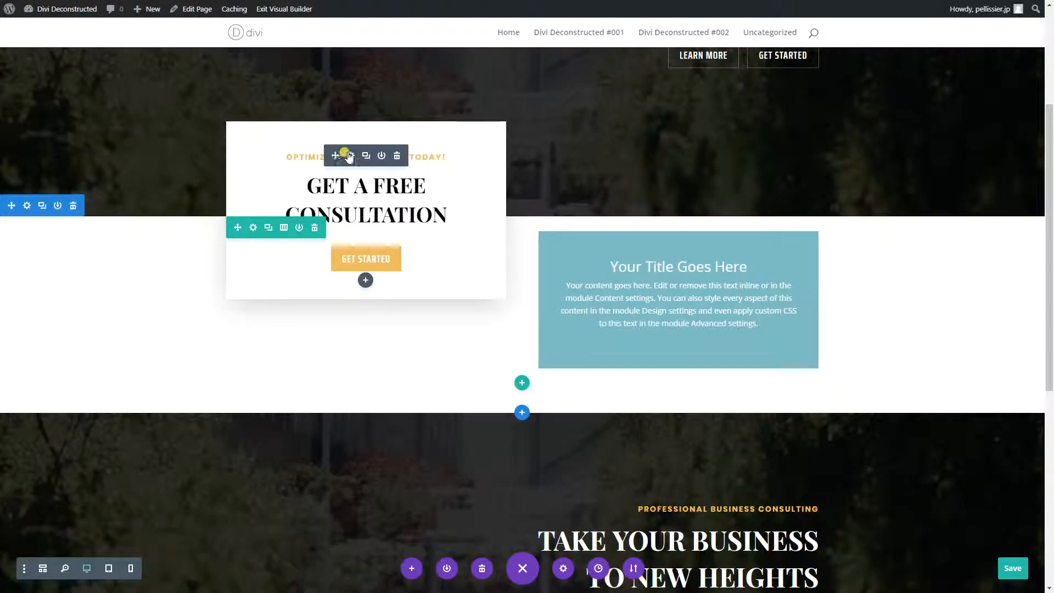
pyautogui.click(350, 155)
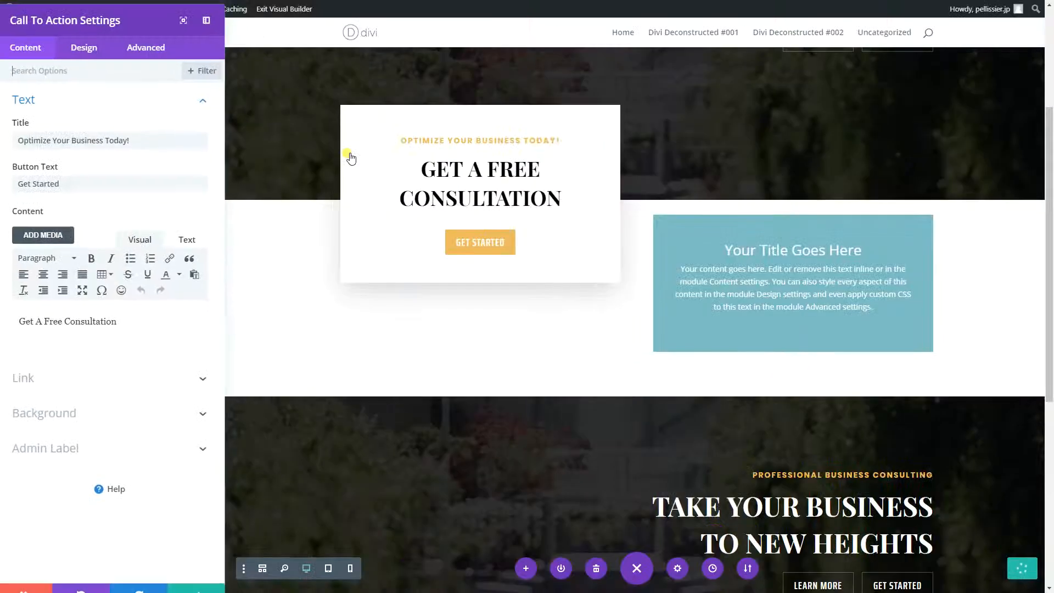
pyautogui.click(188, 85)
pyautogui.click(41, 123)
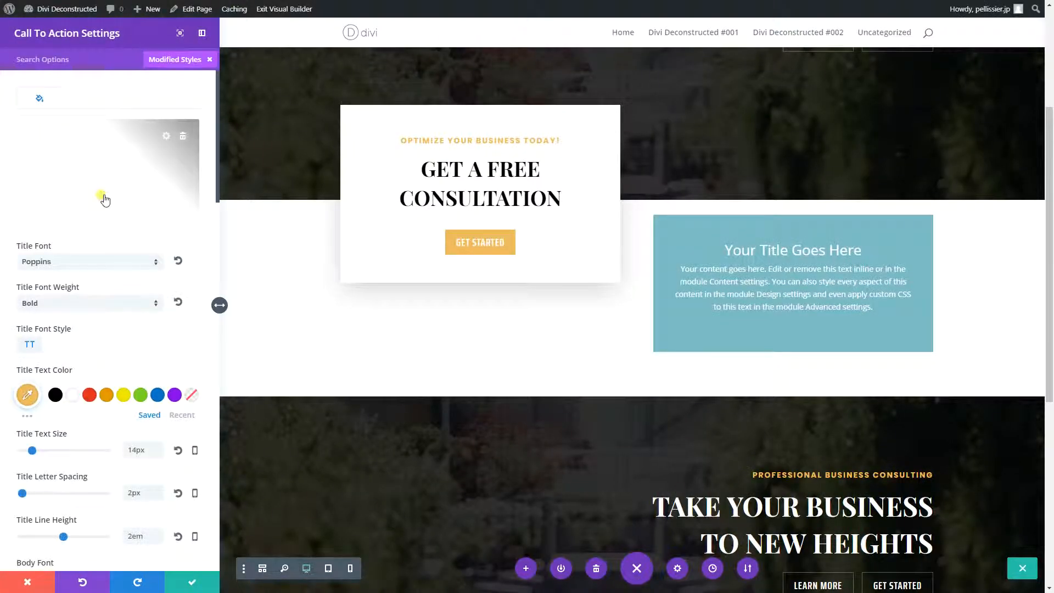
pyautogui.scroll(-10, 105, 199)
pyautogui.scroll(-12, 104, 213)
pyautogui.scroll(4, 108, 221)
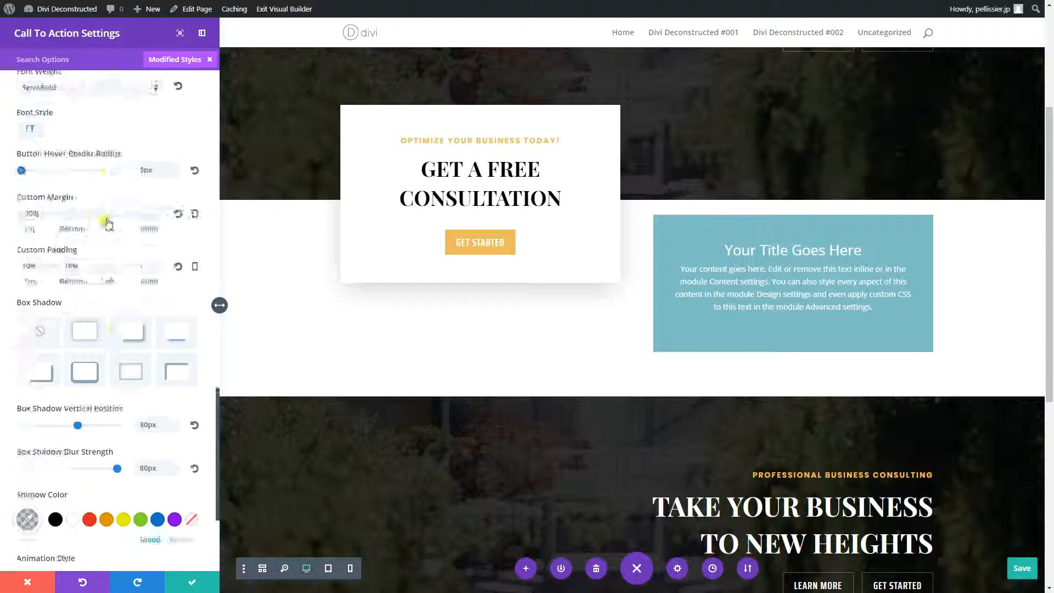
pyautogui.scroll(10, 108, 221)
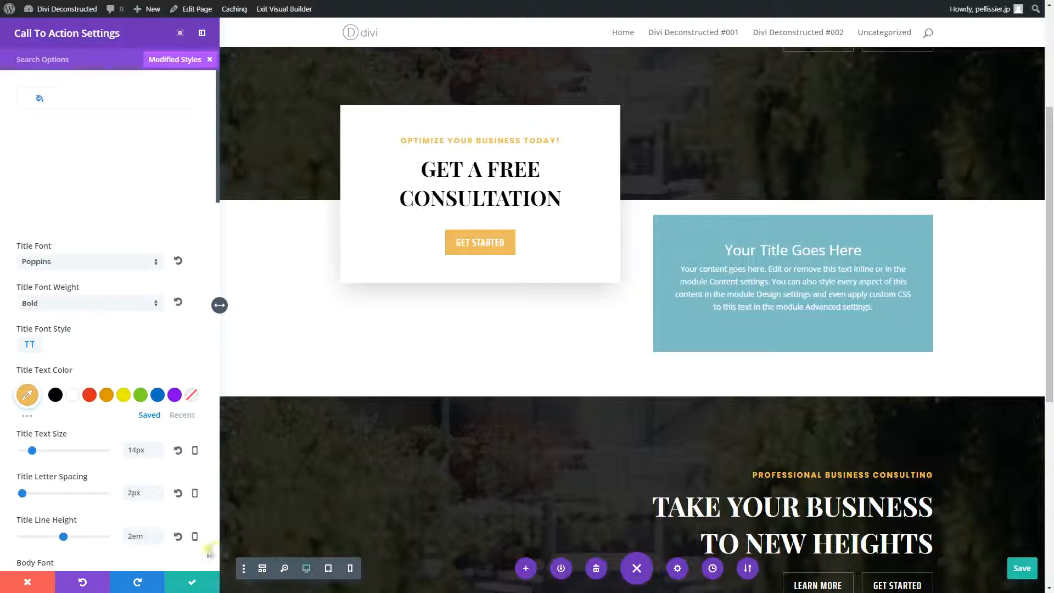
pyautogui.click(190, 581)
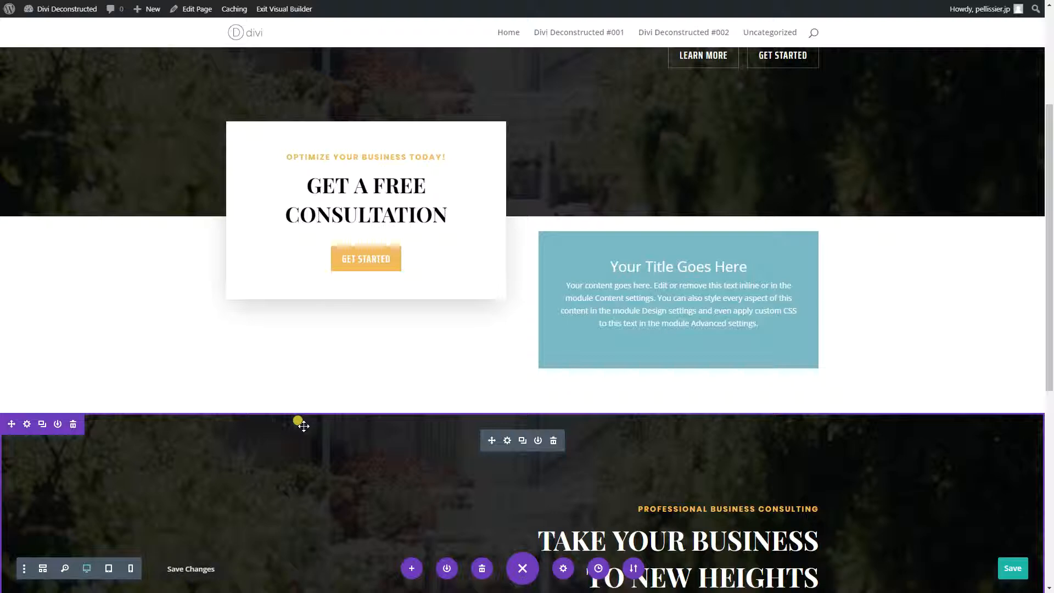